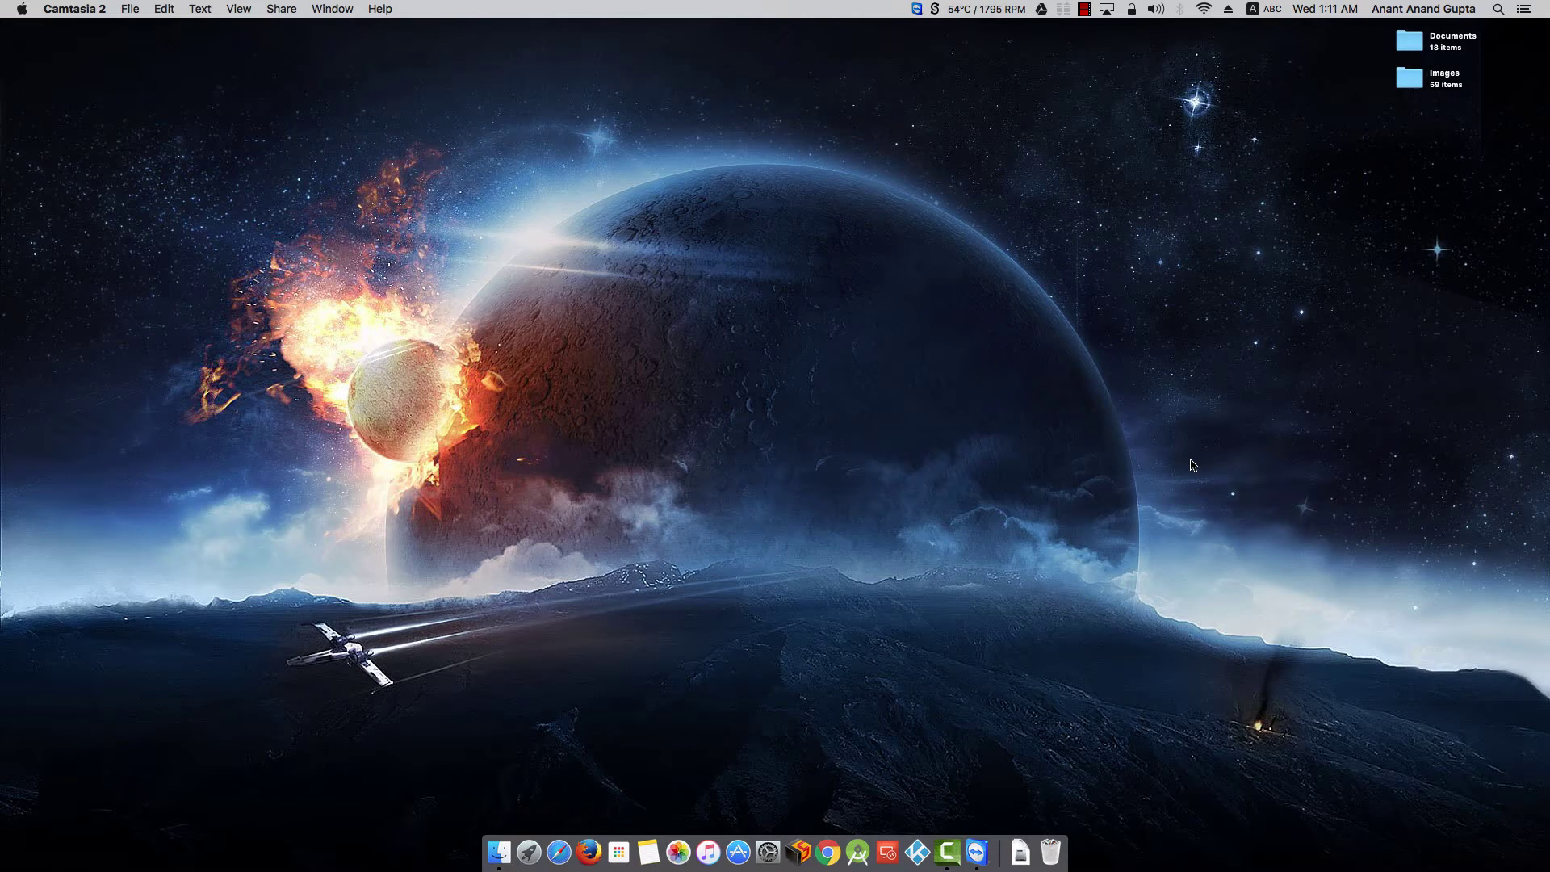
- Open the Applications folder in Finder and select Install OS X El Capitan.app (6.2 GB)
left_click(736, 599)
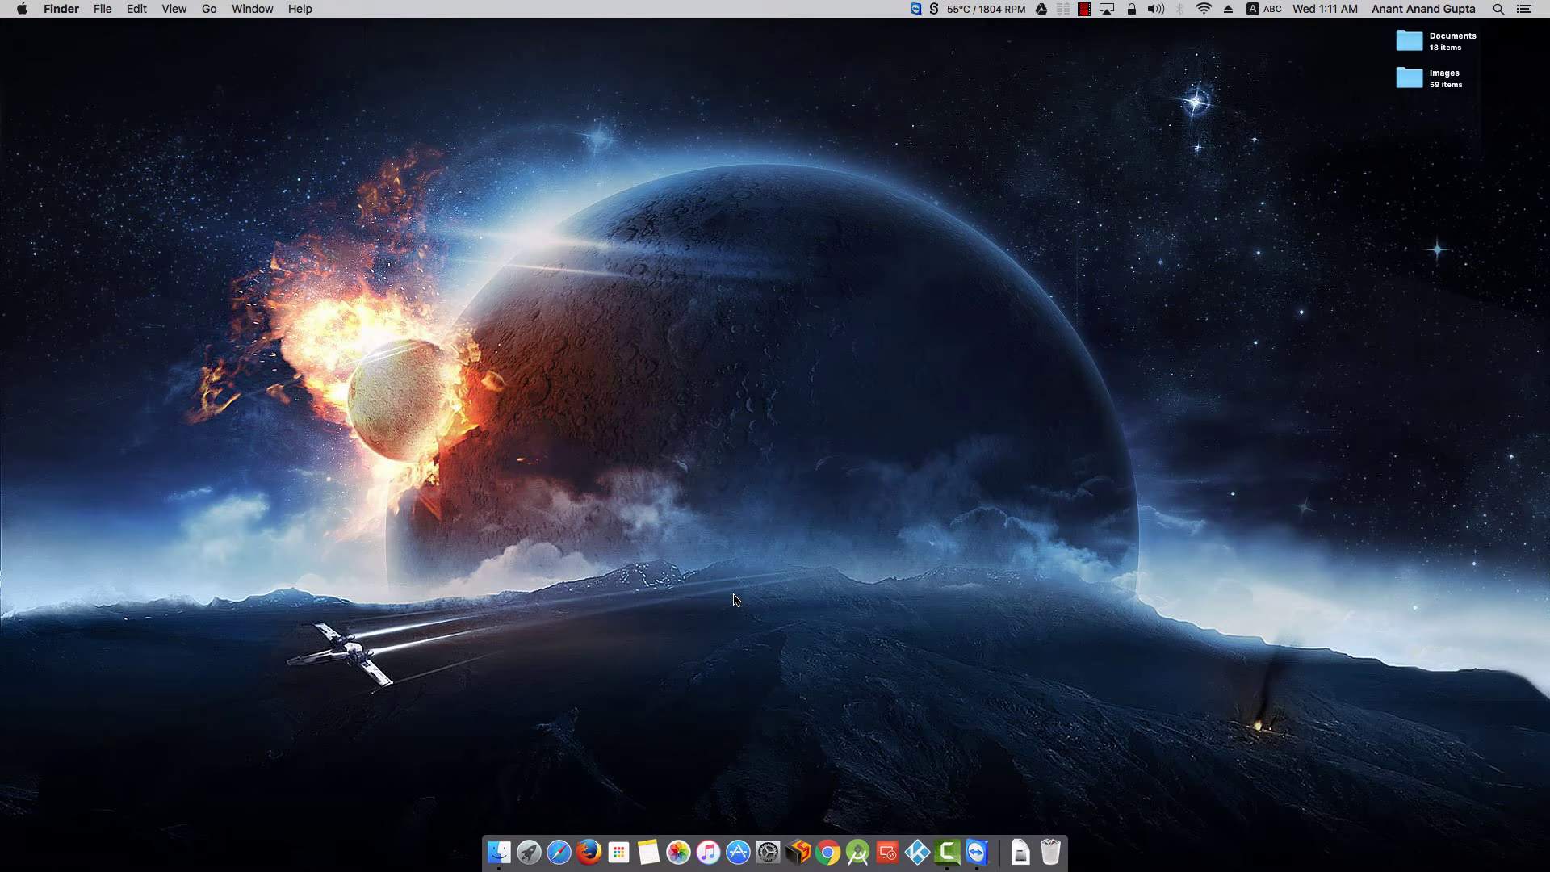
key("super+shift+a")
left_click(327, 430)
scroll(324, 431, "down", 10)
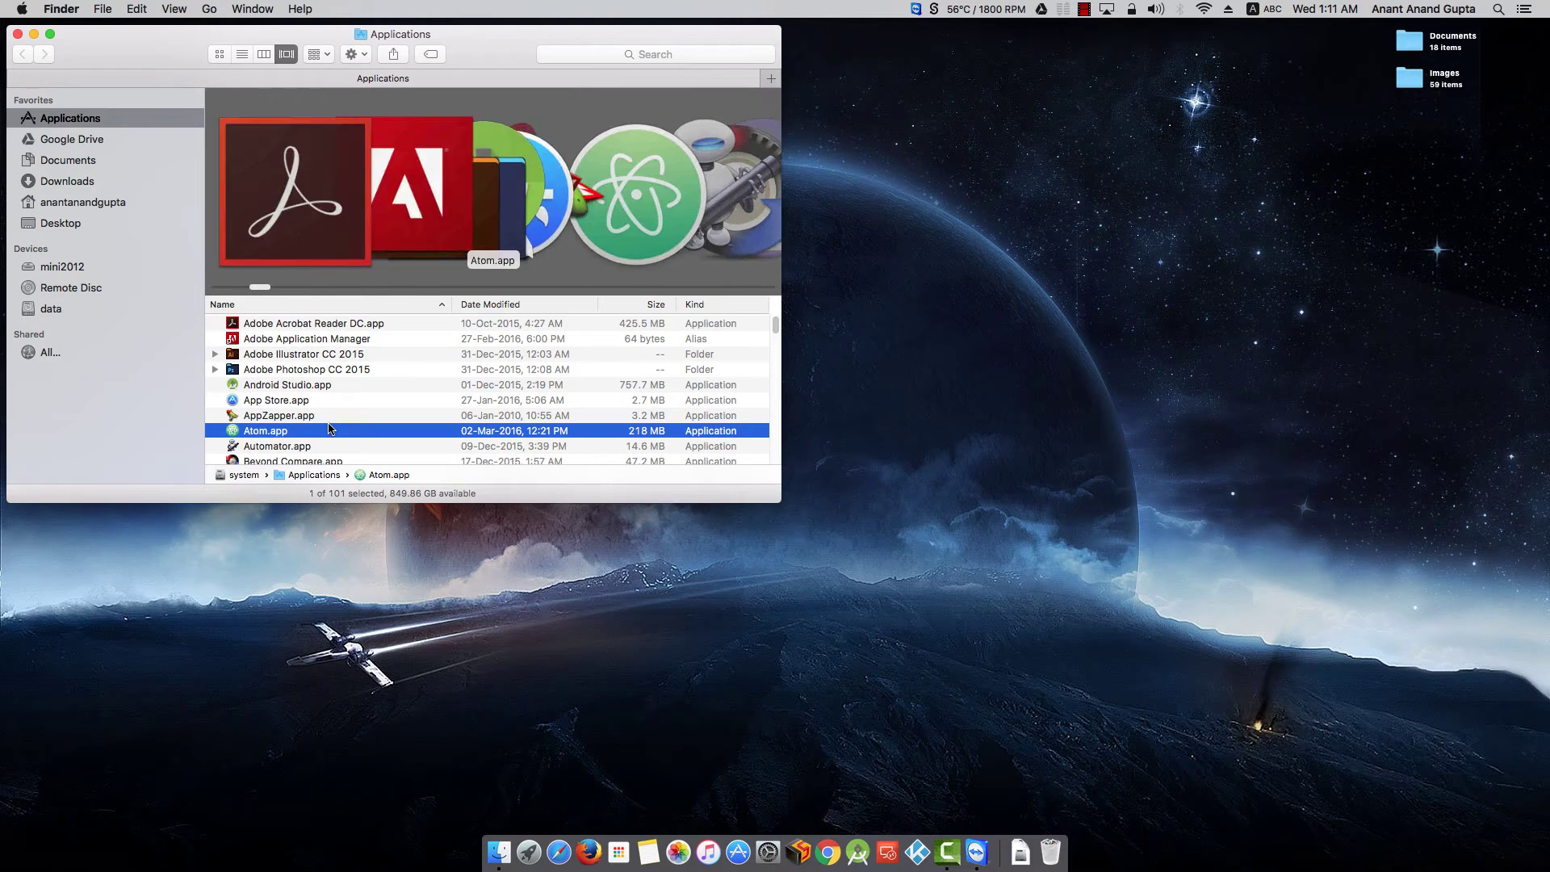
key("i")
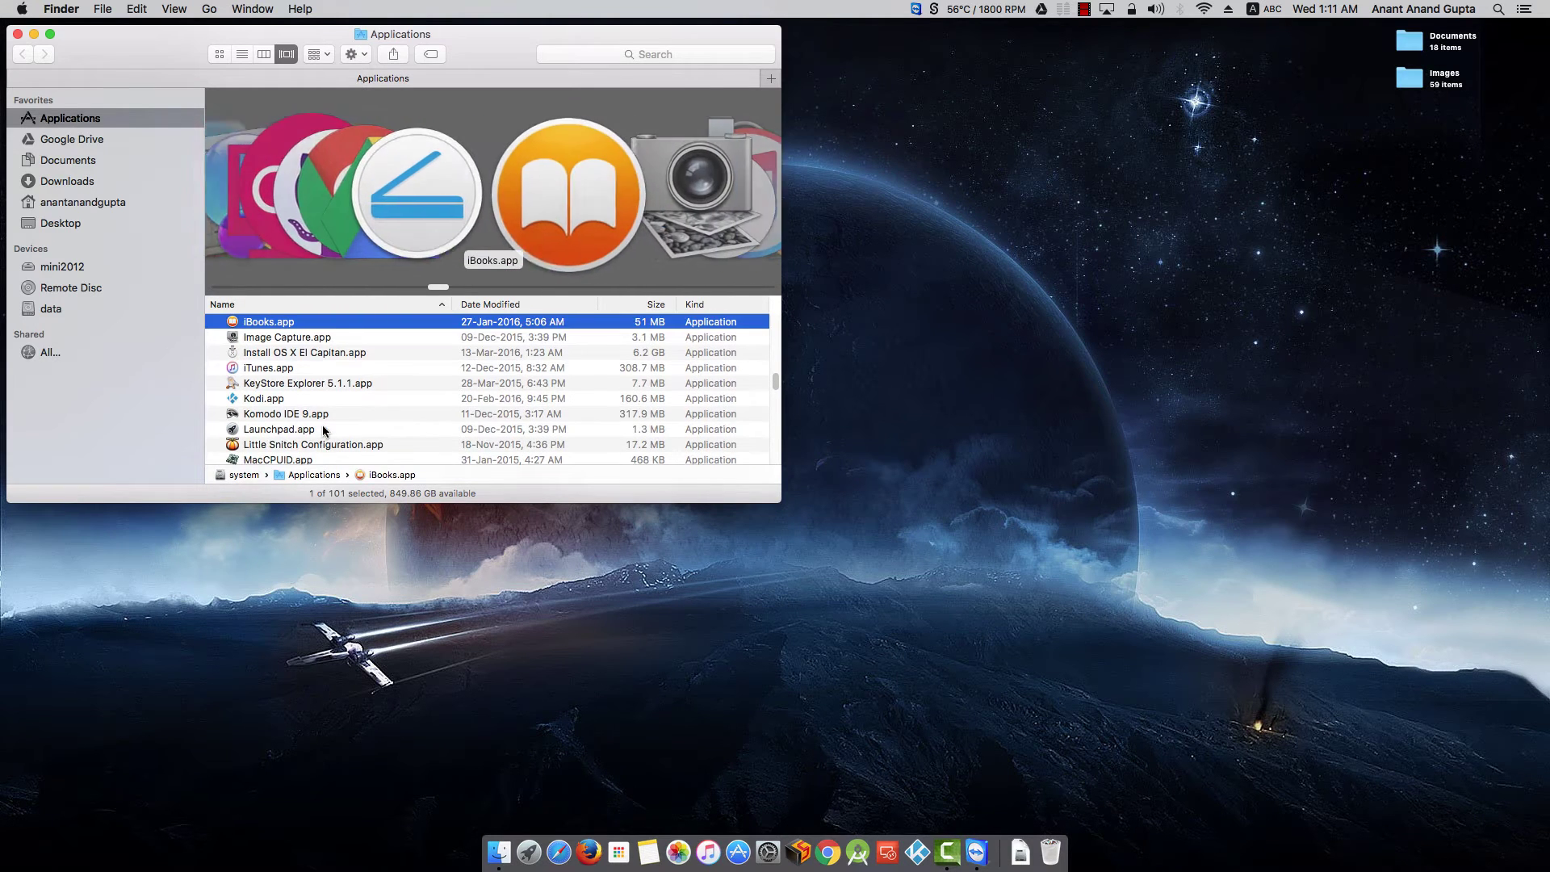
left_click(302, 355)
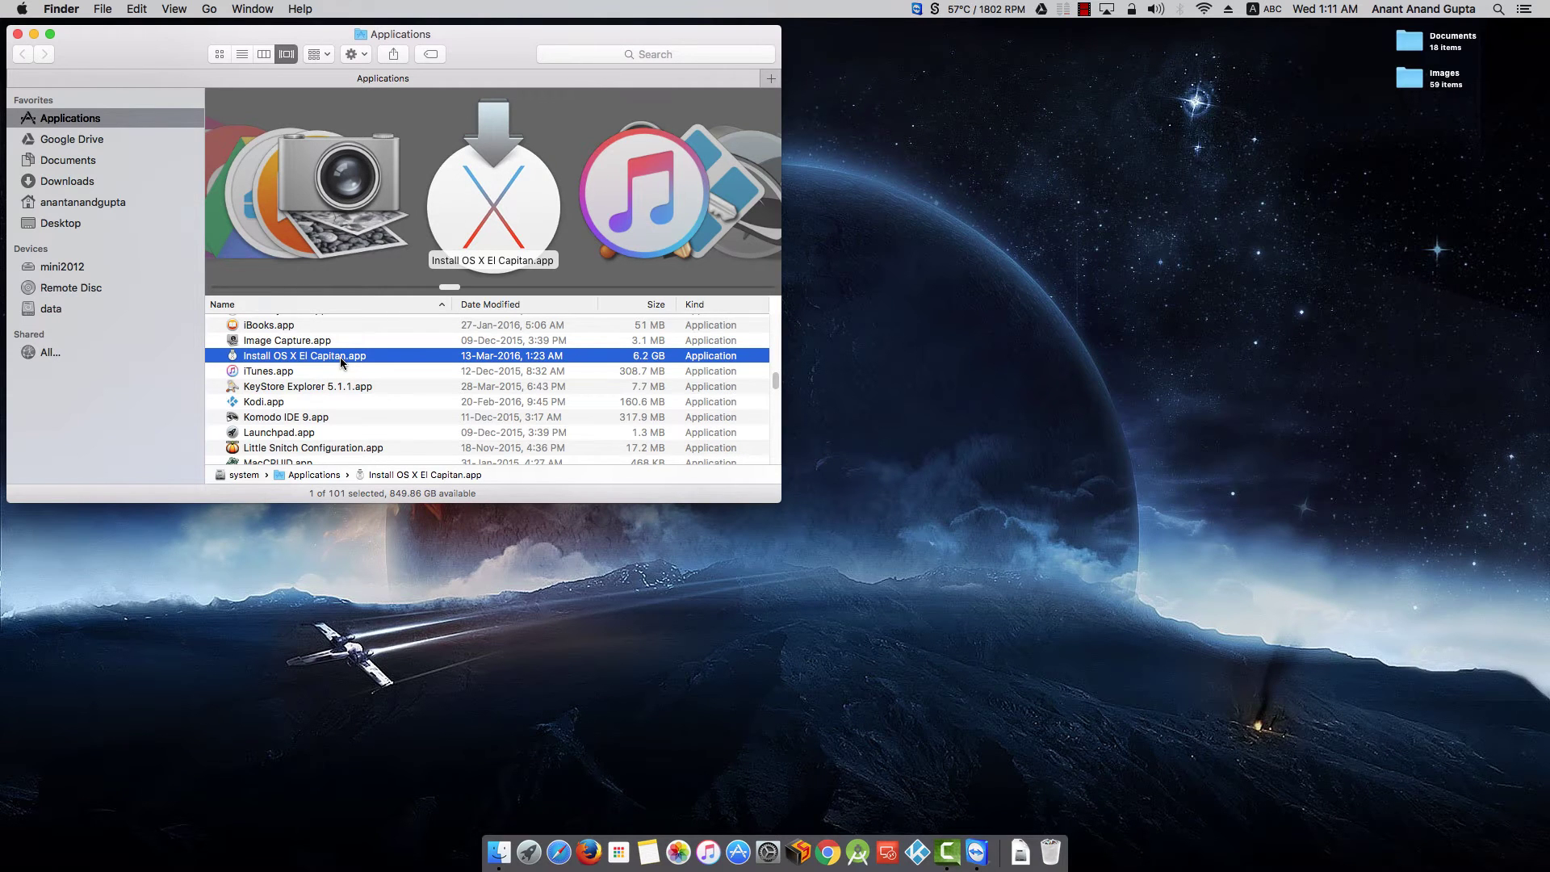
- Centre the Applications window and launch the App Store from the Dock
left_click_drag(477, 32, 776, 171)
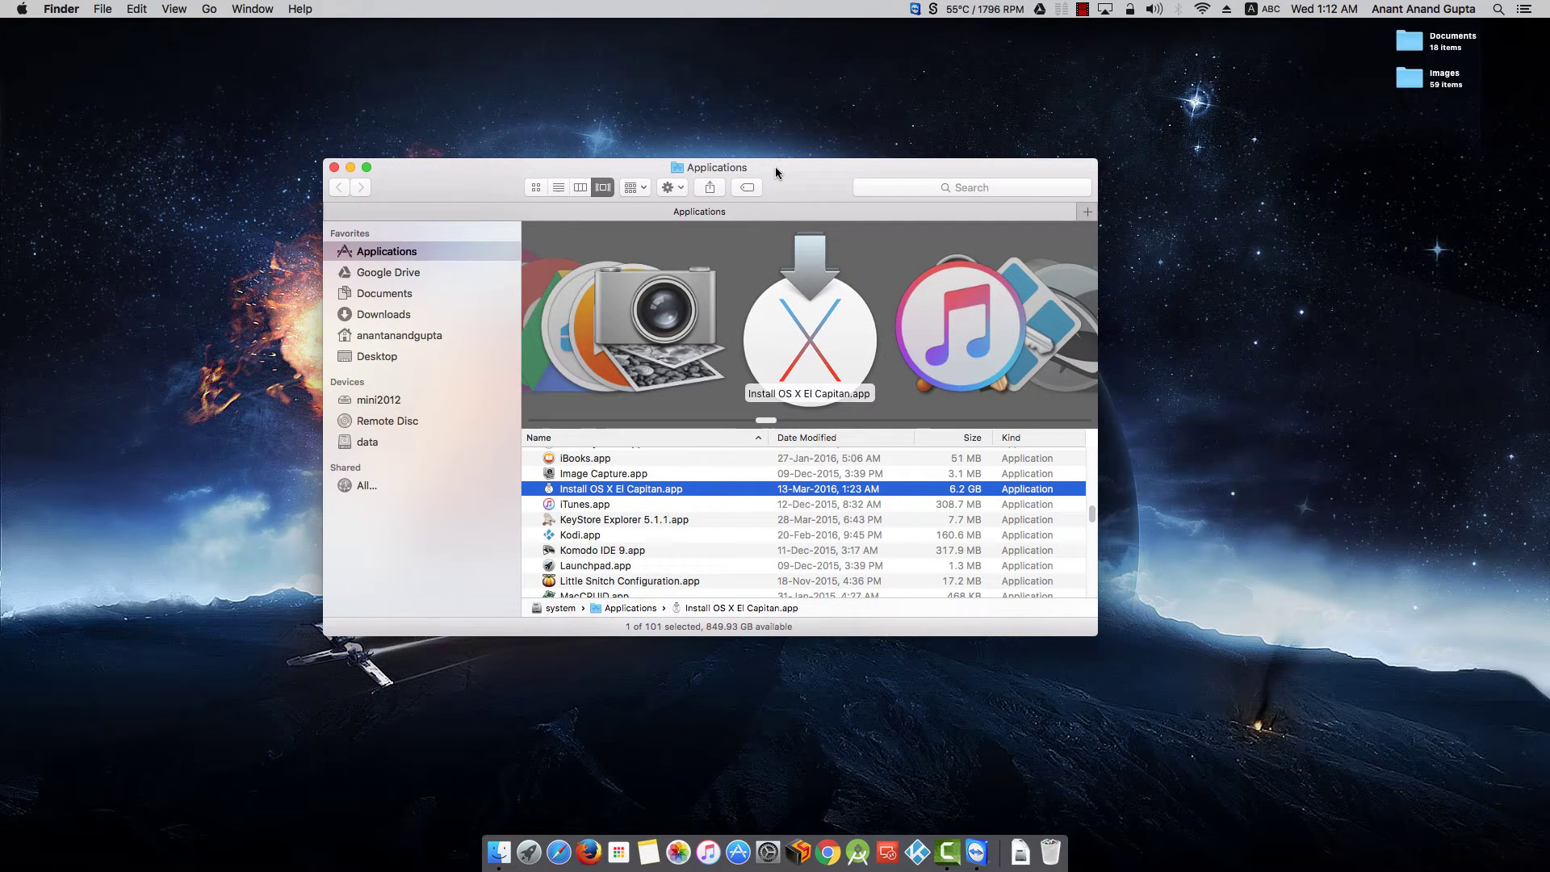
type("vm")
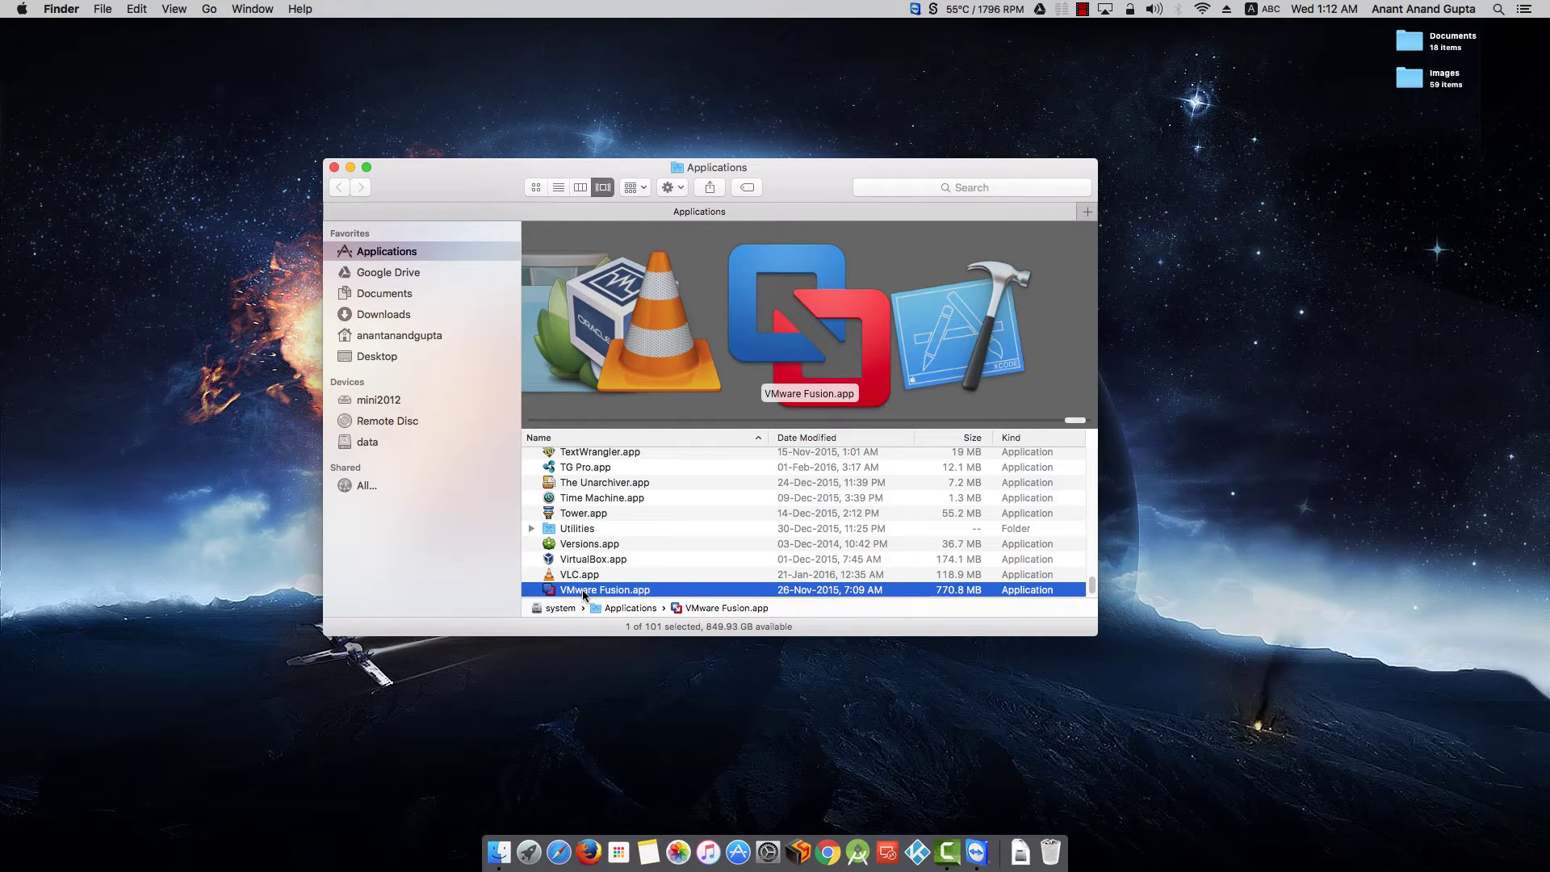
type("i")
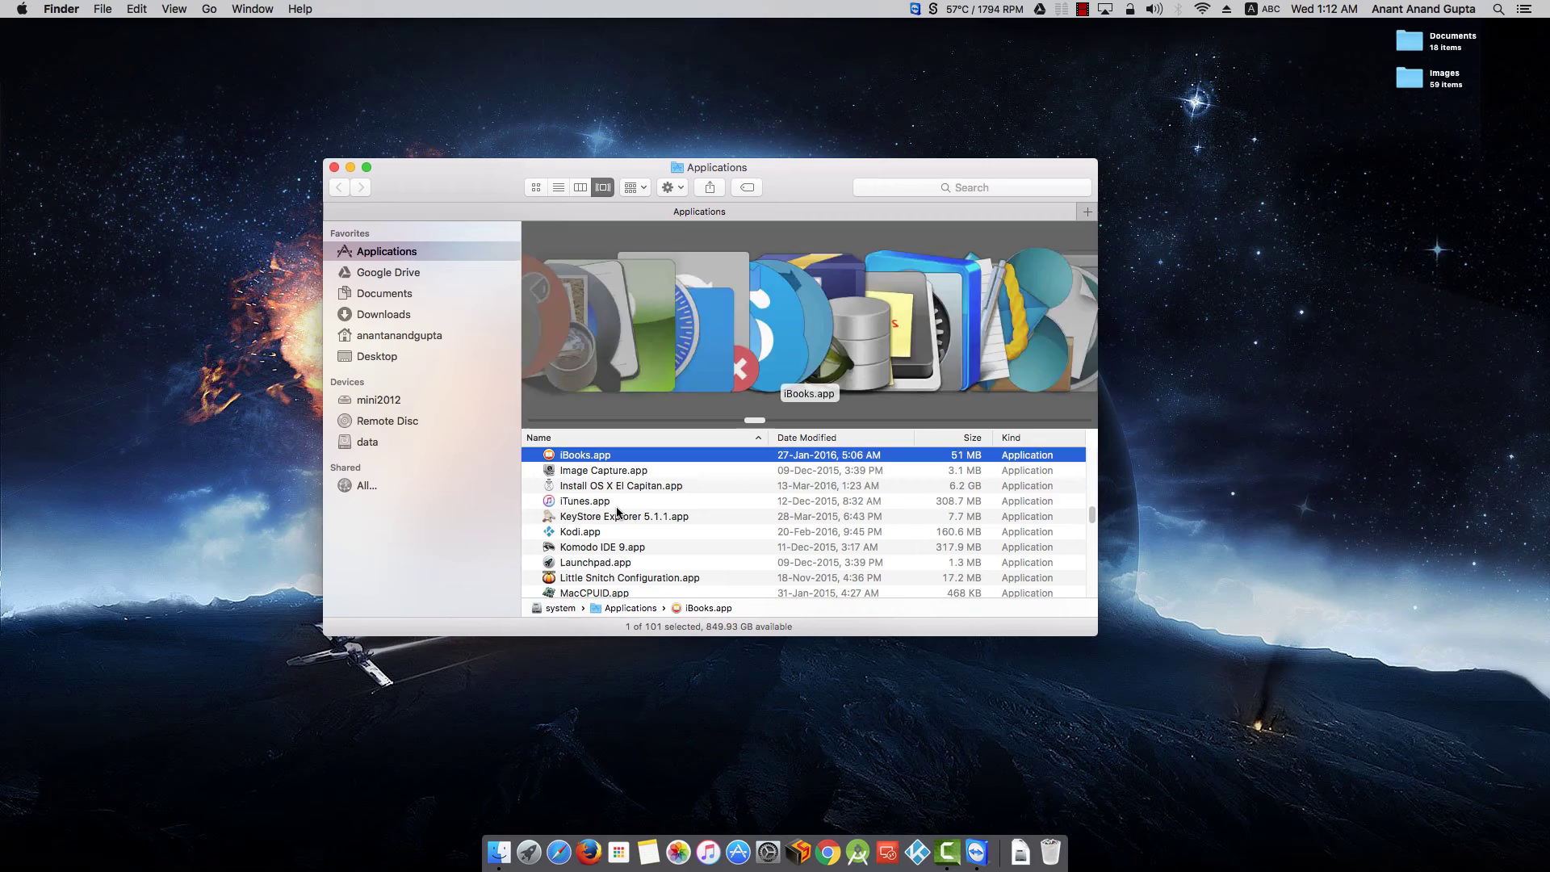
type("n")
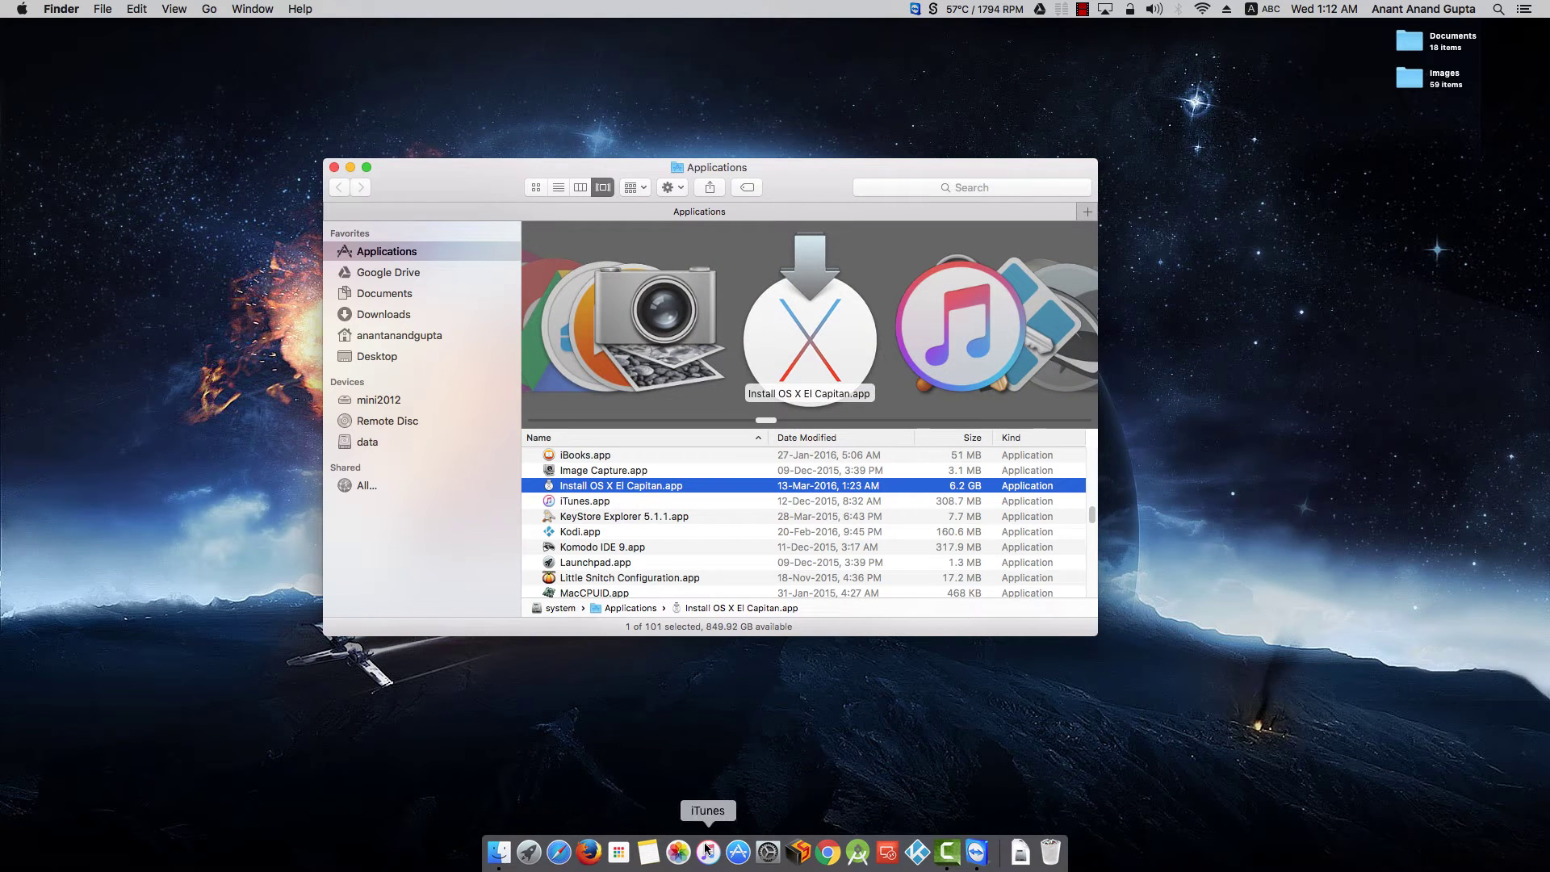
left_click(738, 852)
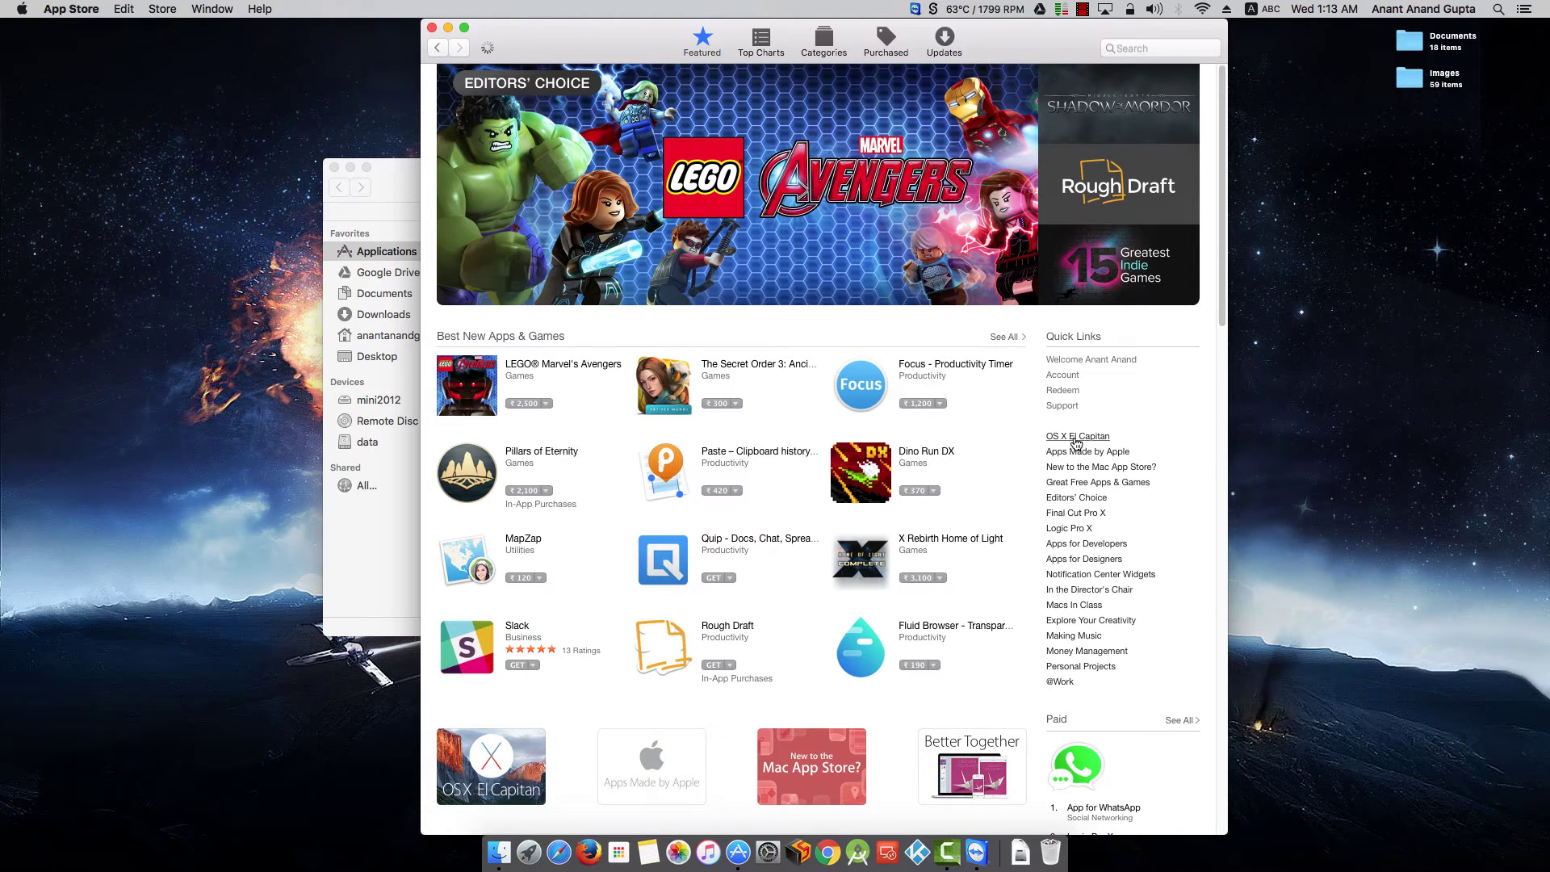
- Search the App Store for 'os x el capitan', then bring the Applications window forward
left_click(1075, 437)
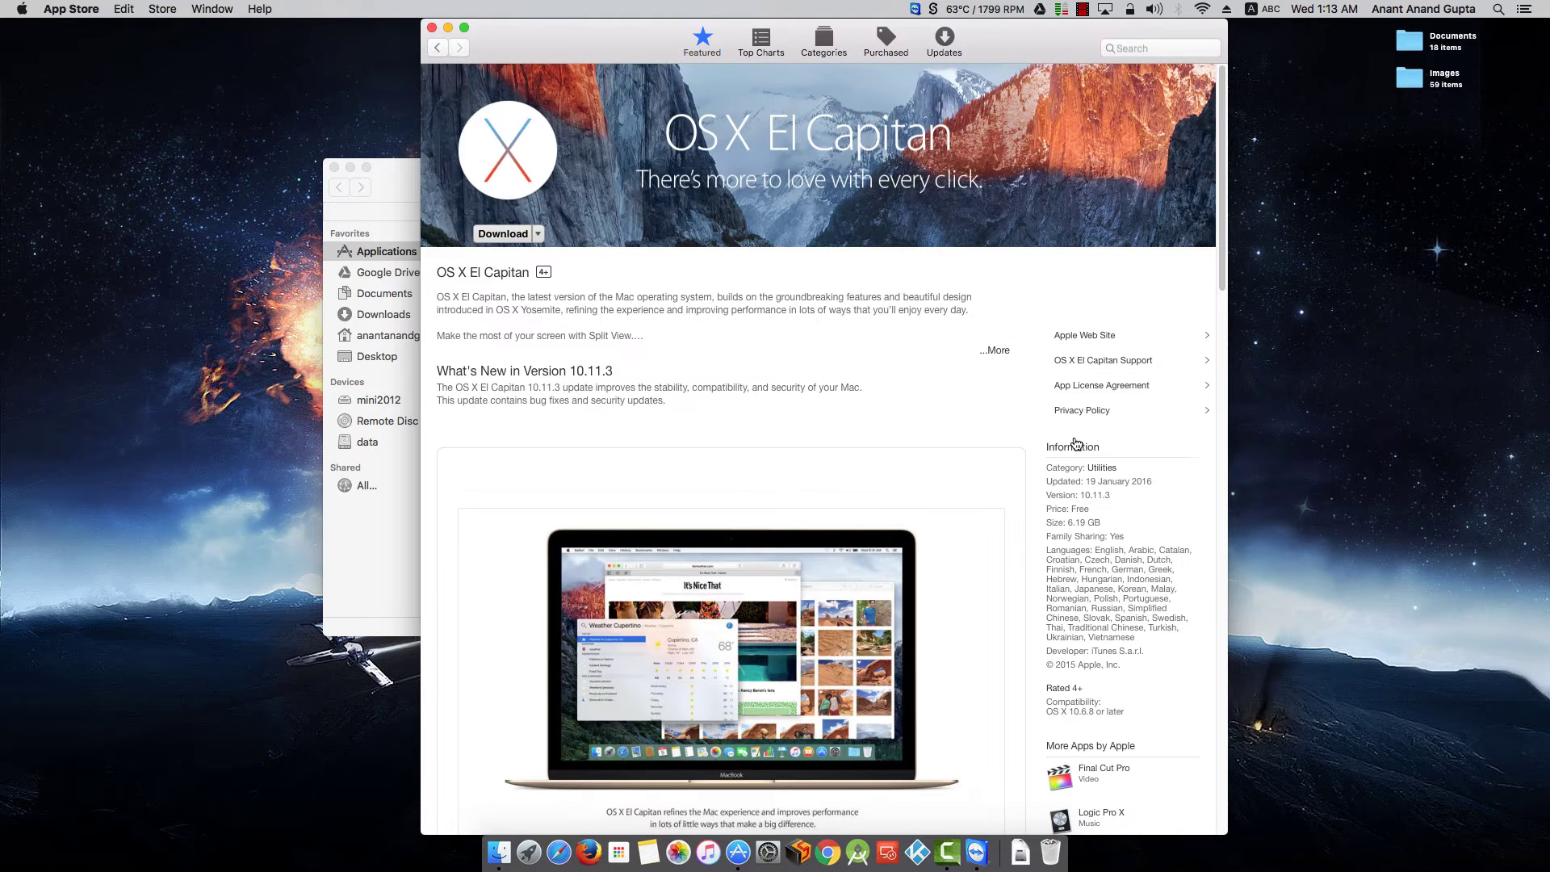
left_click(1128, 49)
type("Os")
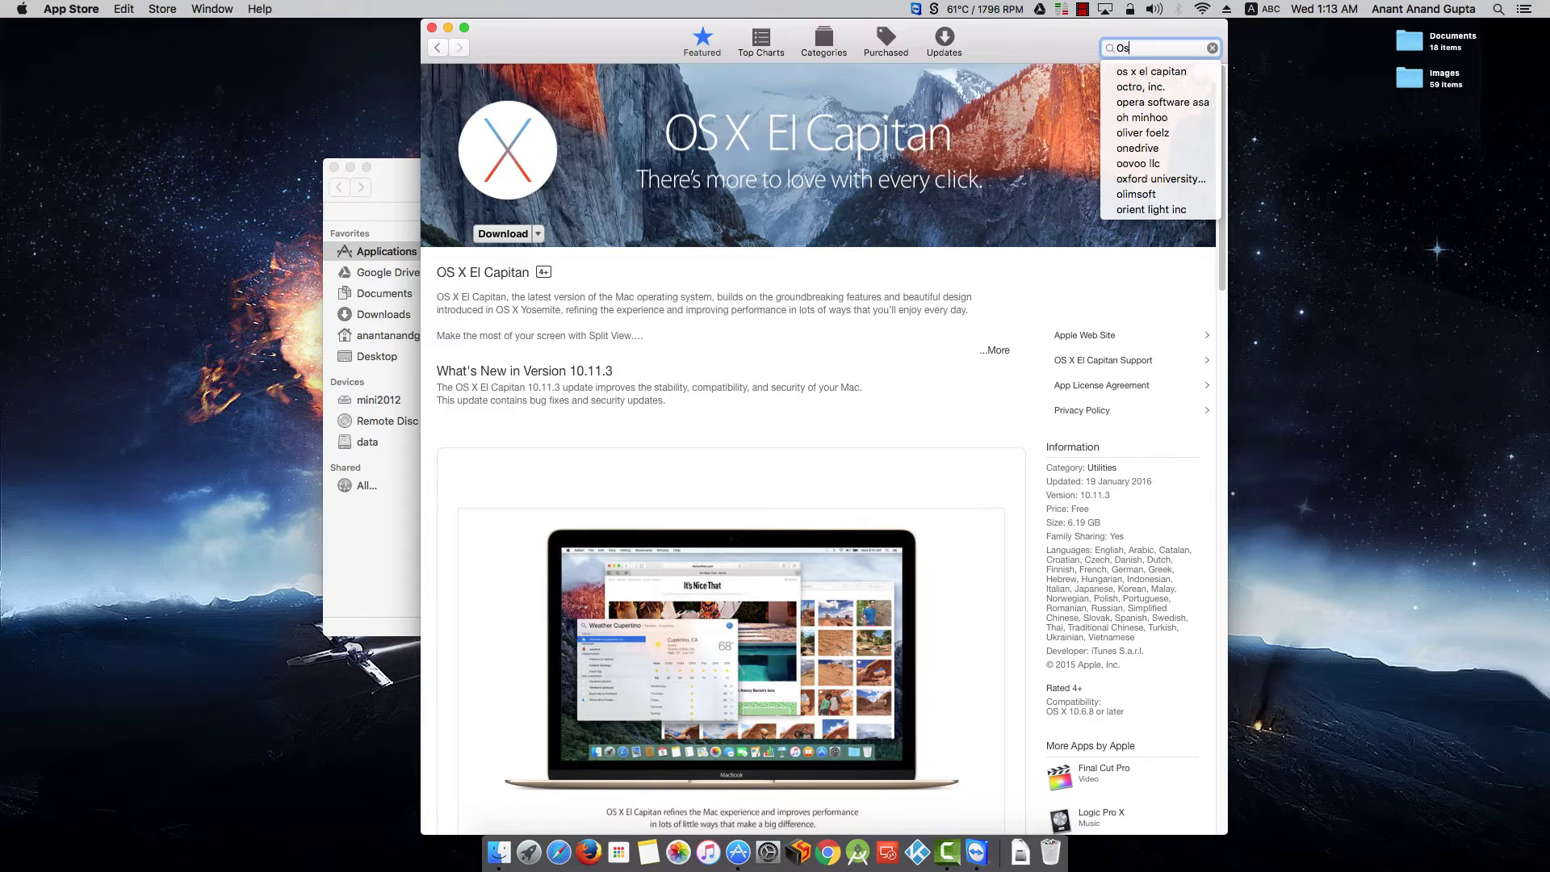
type(" XEl")
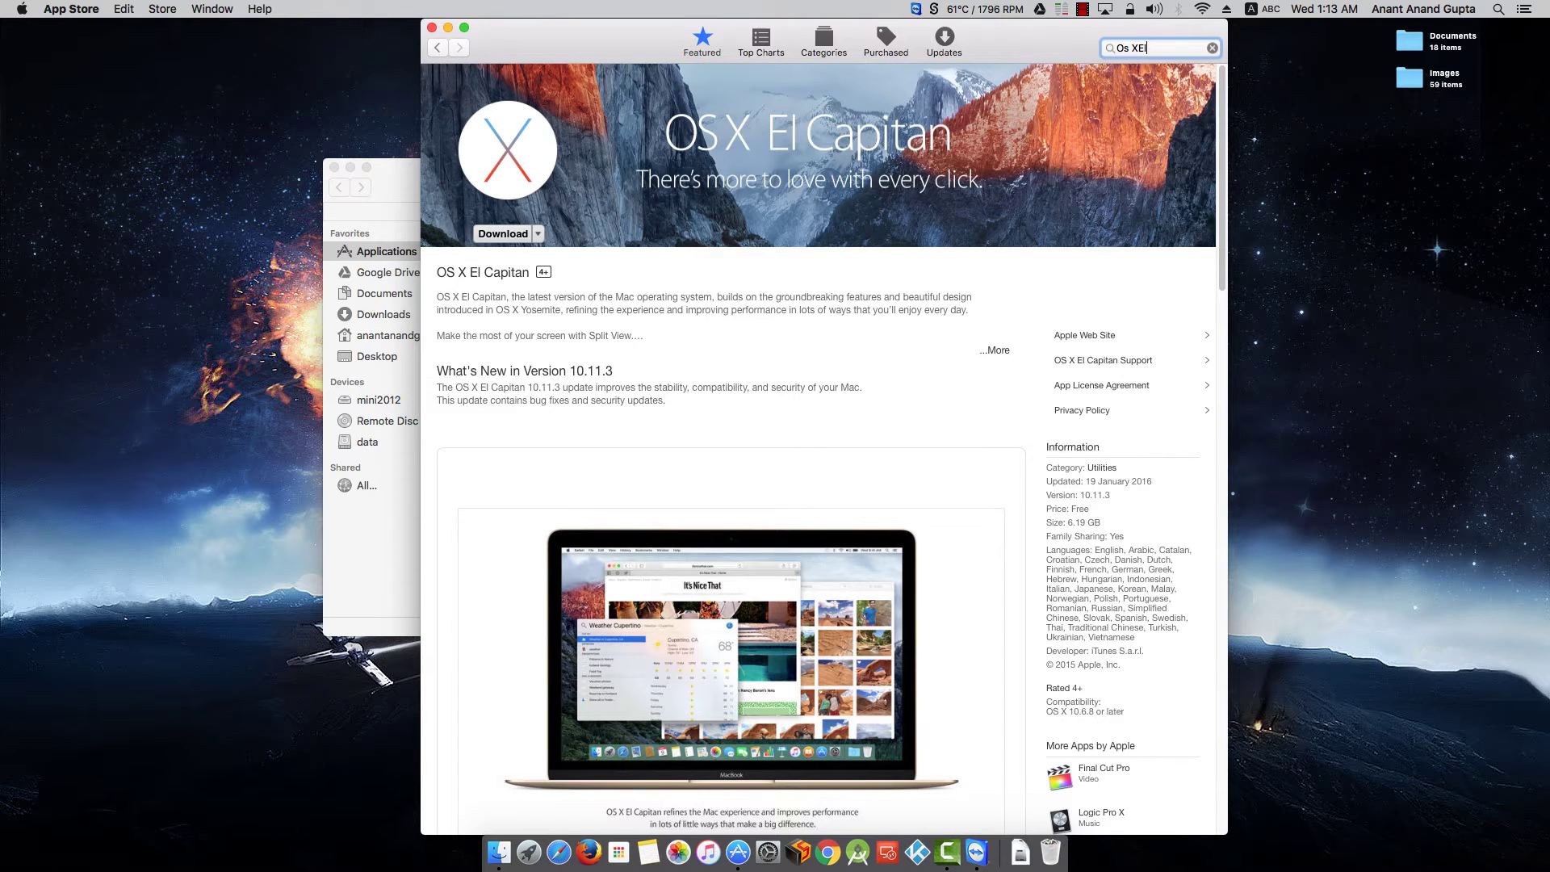
key("BackSpace")
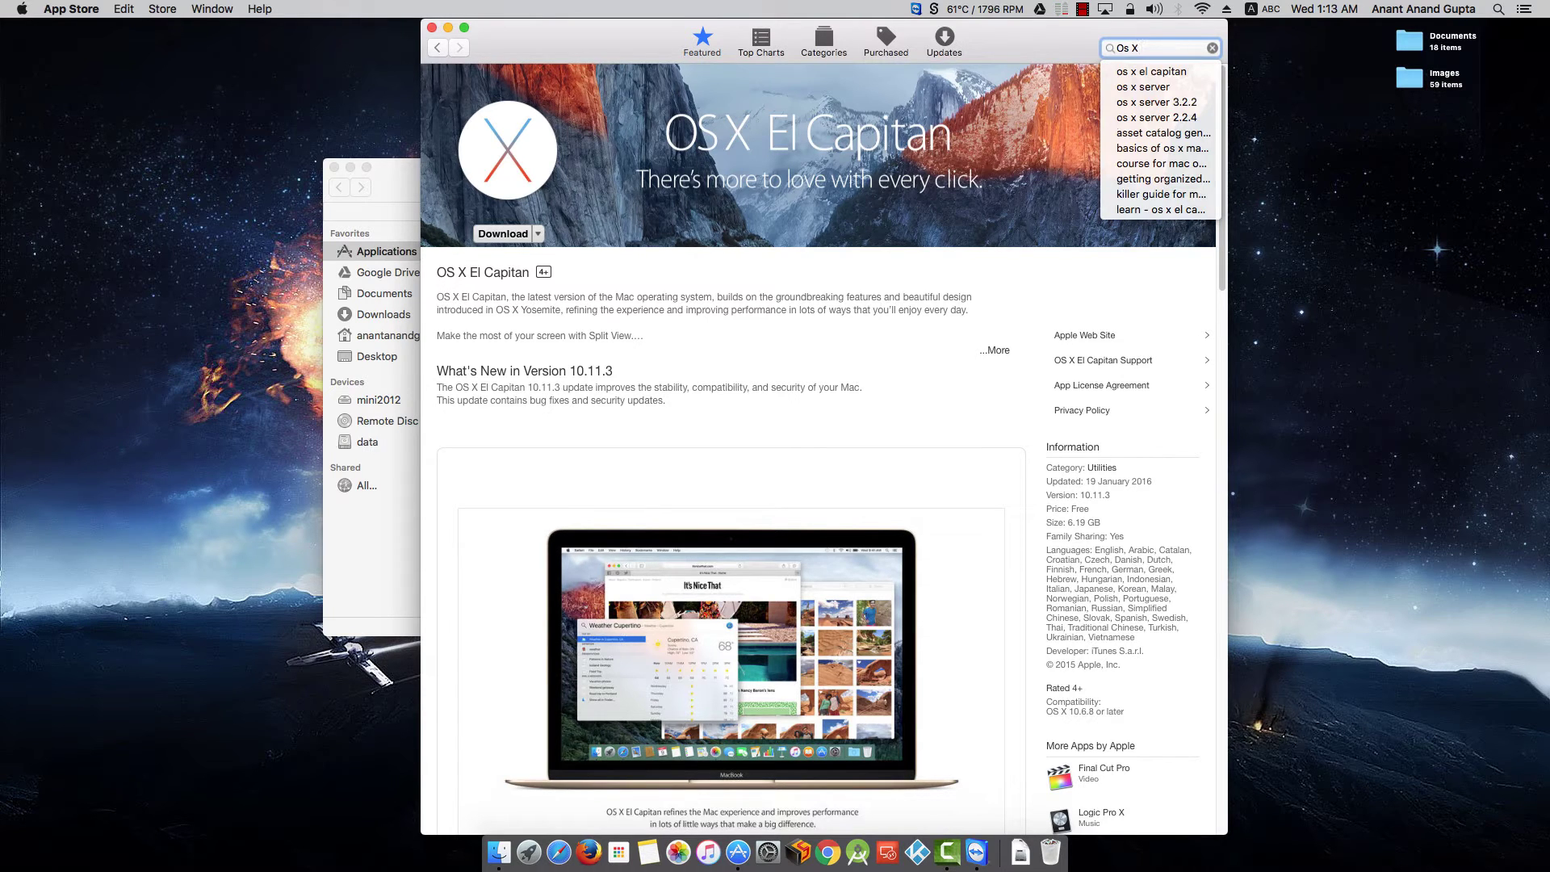
key("Down")
key("Return")
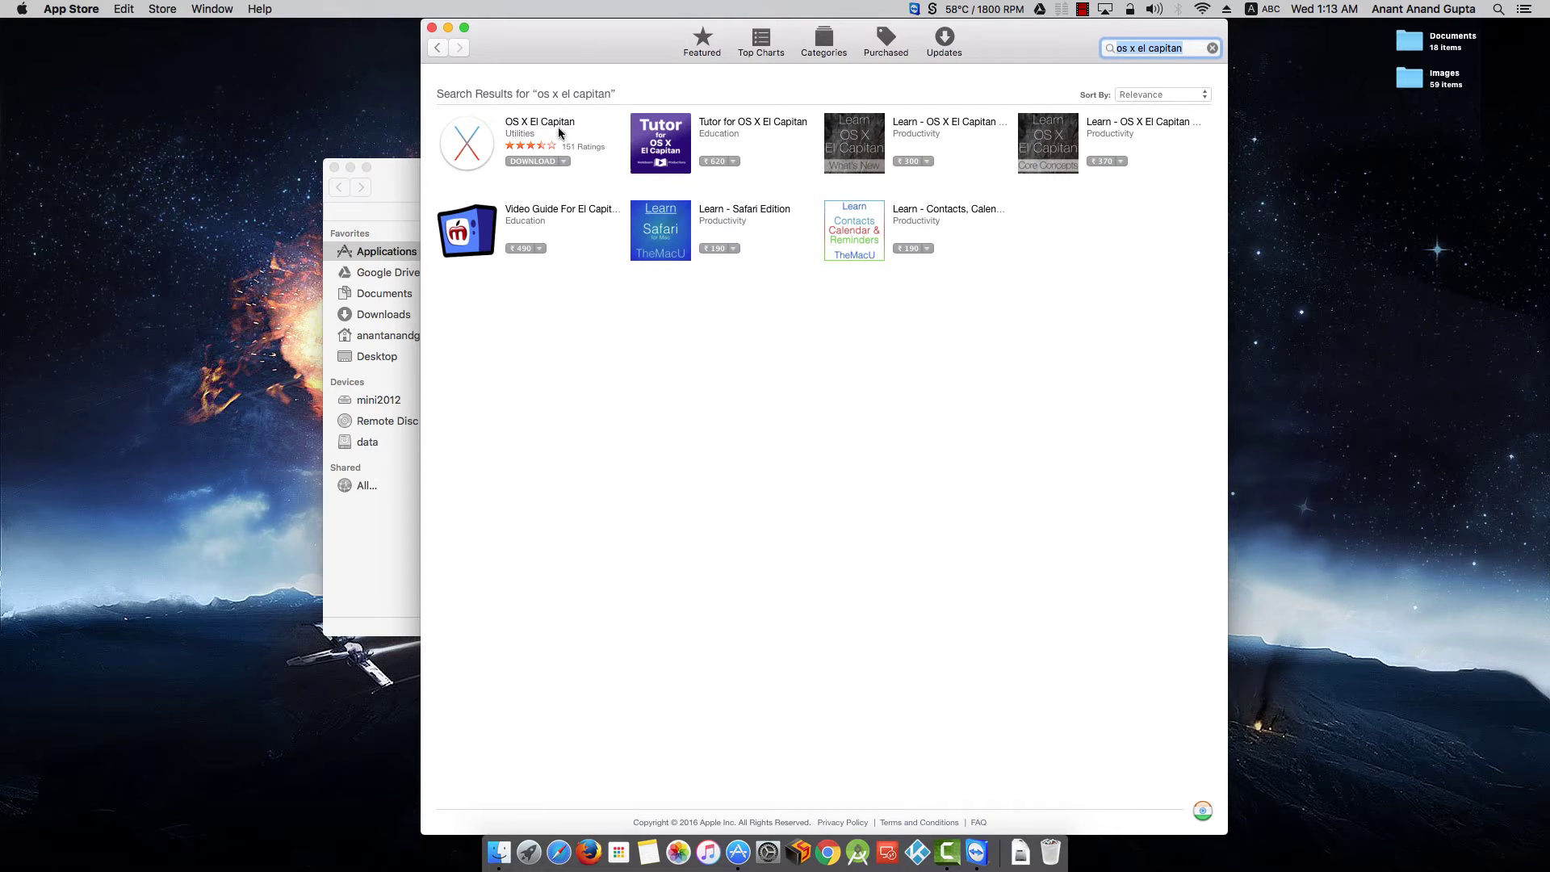
left_click(405, 167)
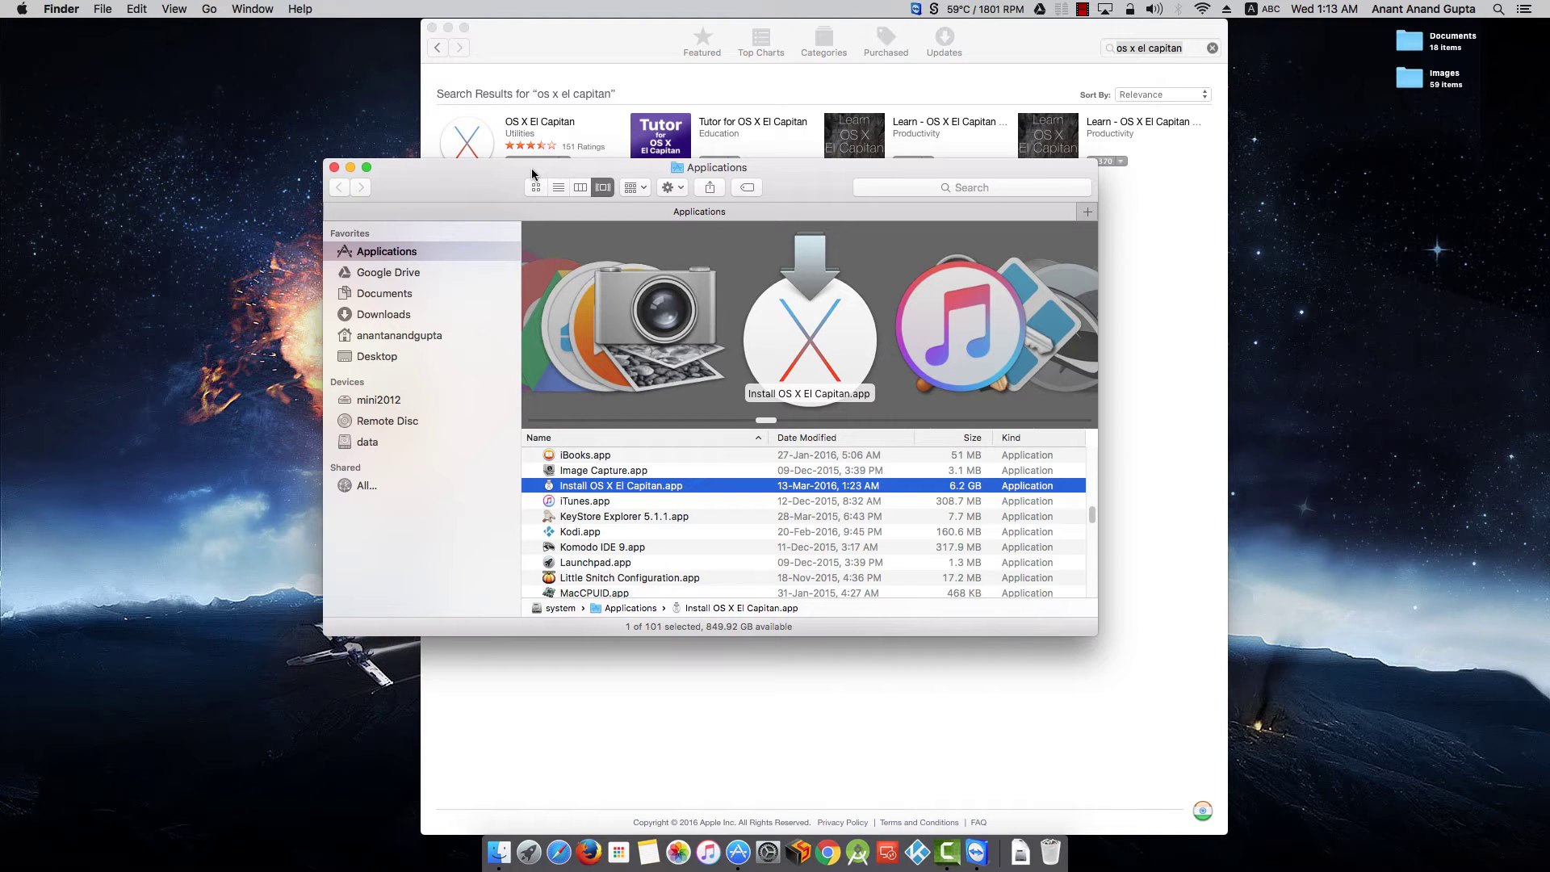
- Close Finder and App Store, then launch VMware Fusion via Spotlight to its installation-method assistant
left_click(334, 167)
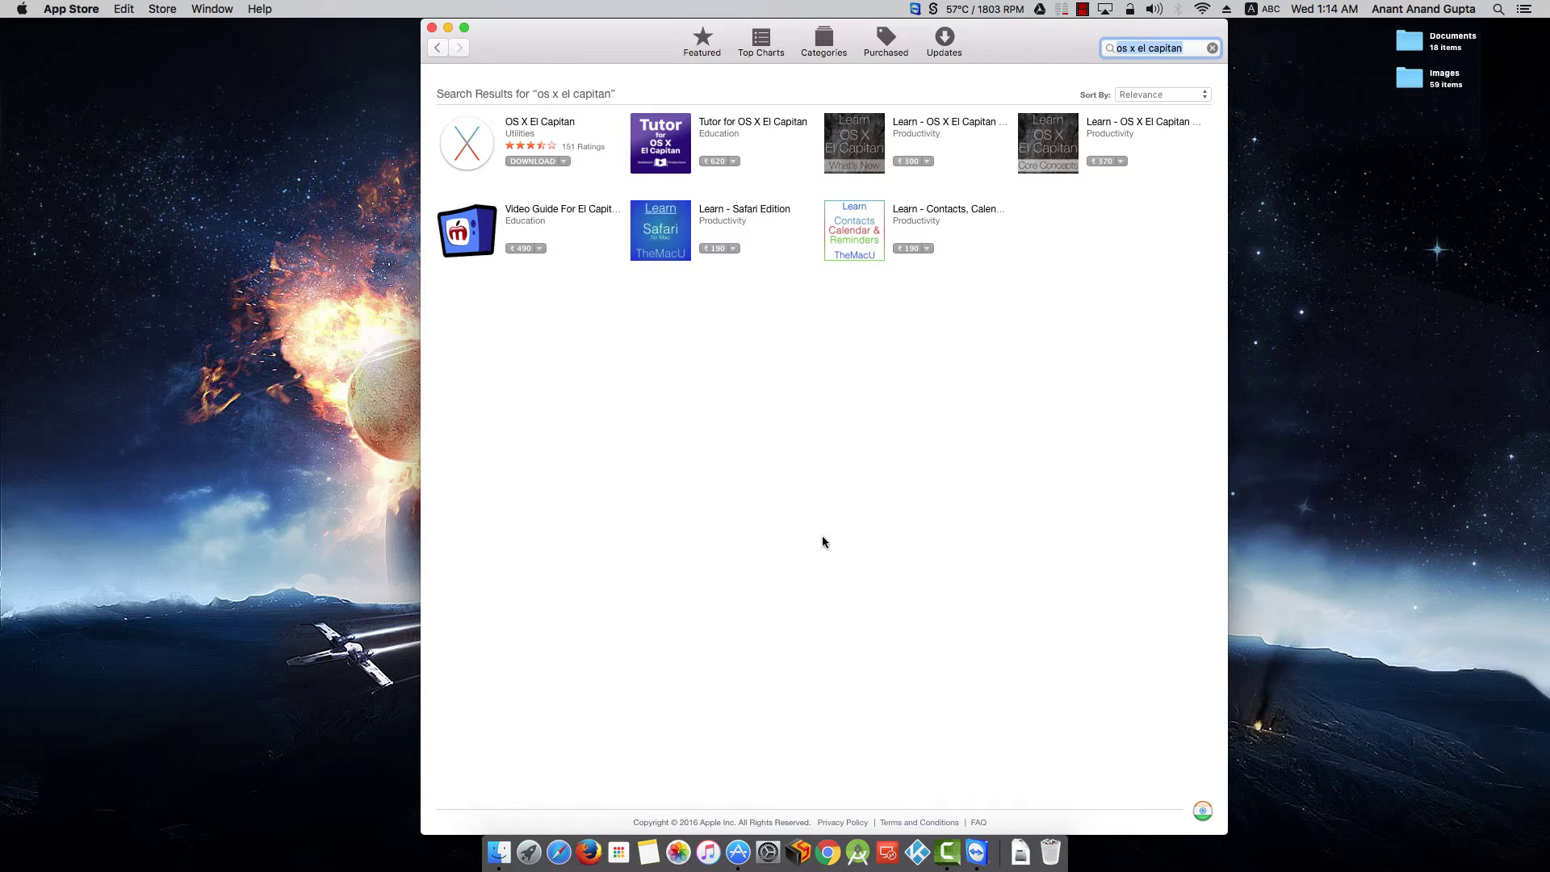
left_click(433, 29)
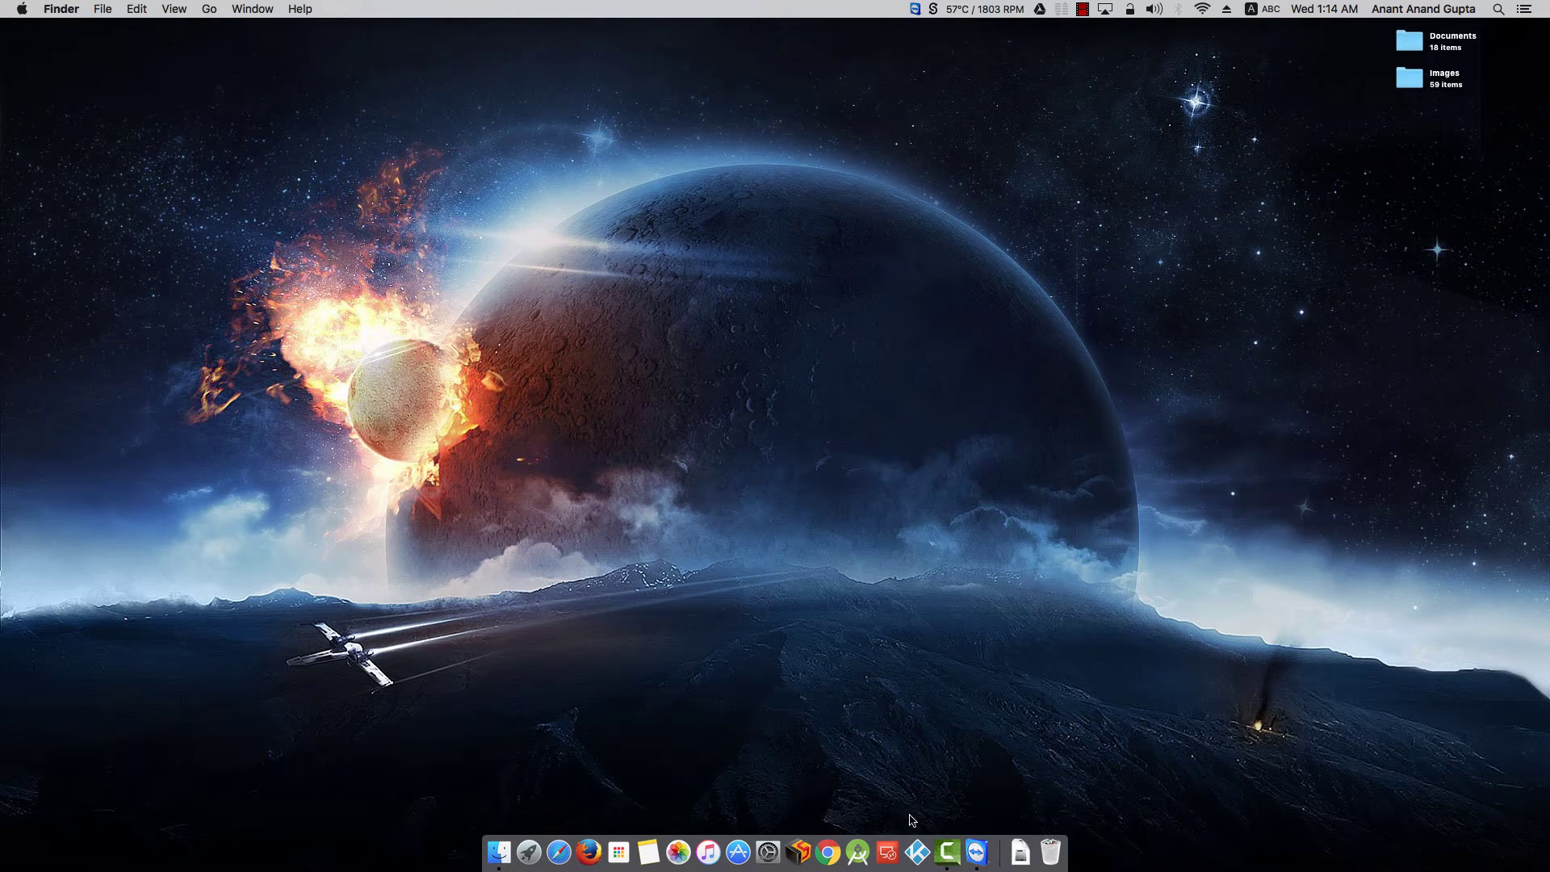
key("super+space")
type("vmware")
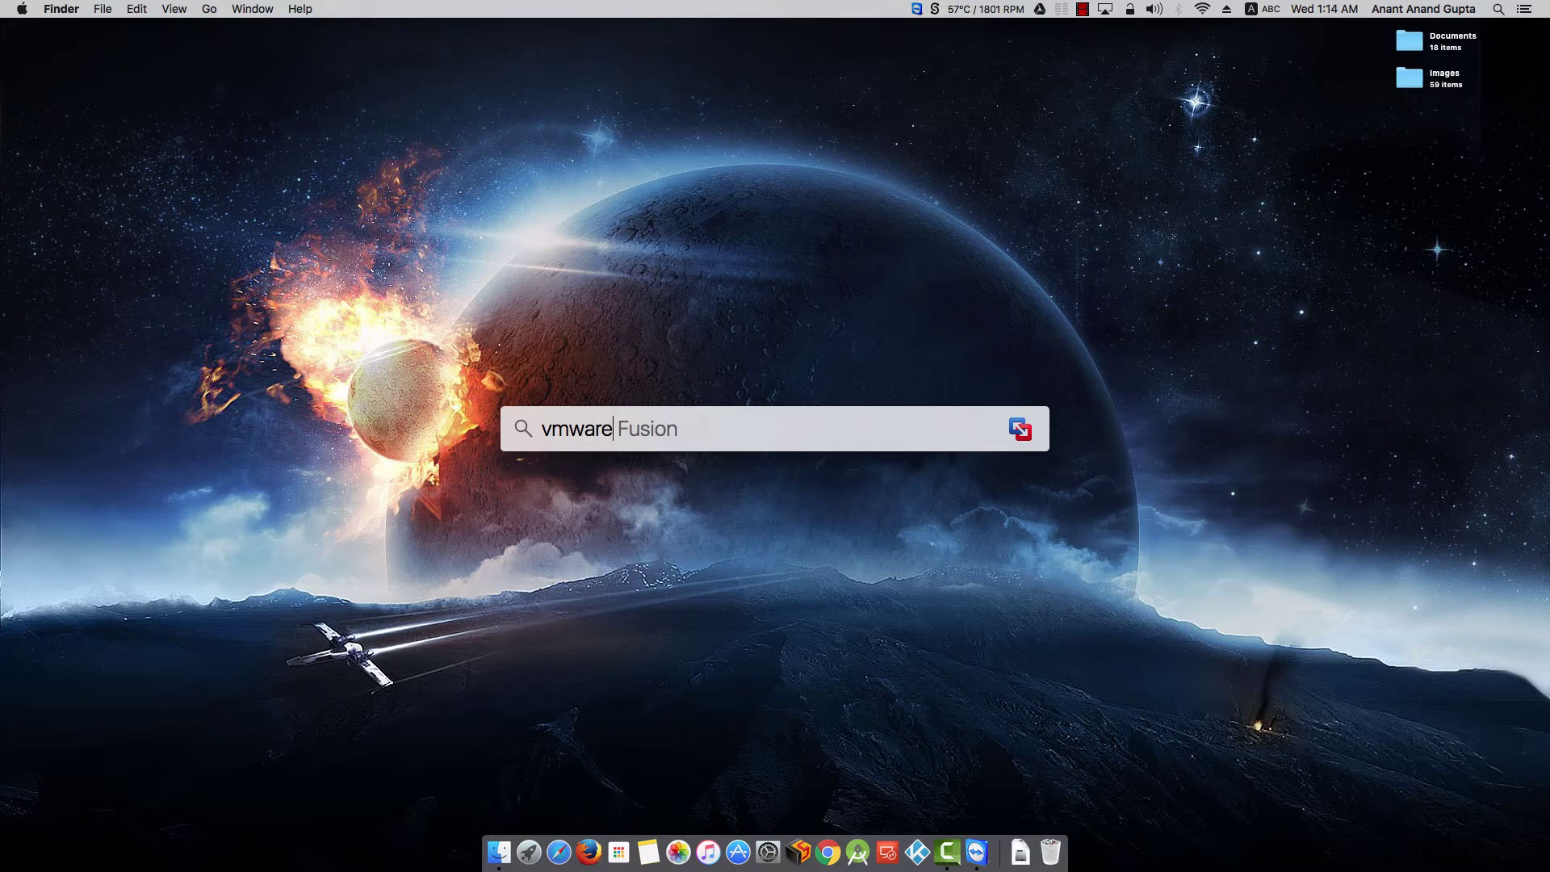
key("Return")
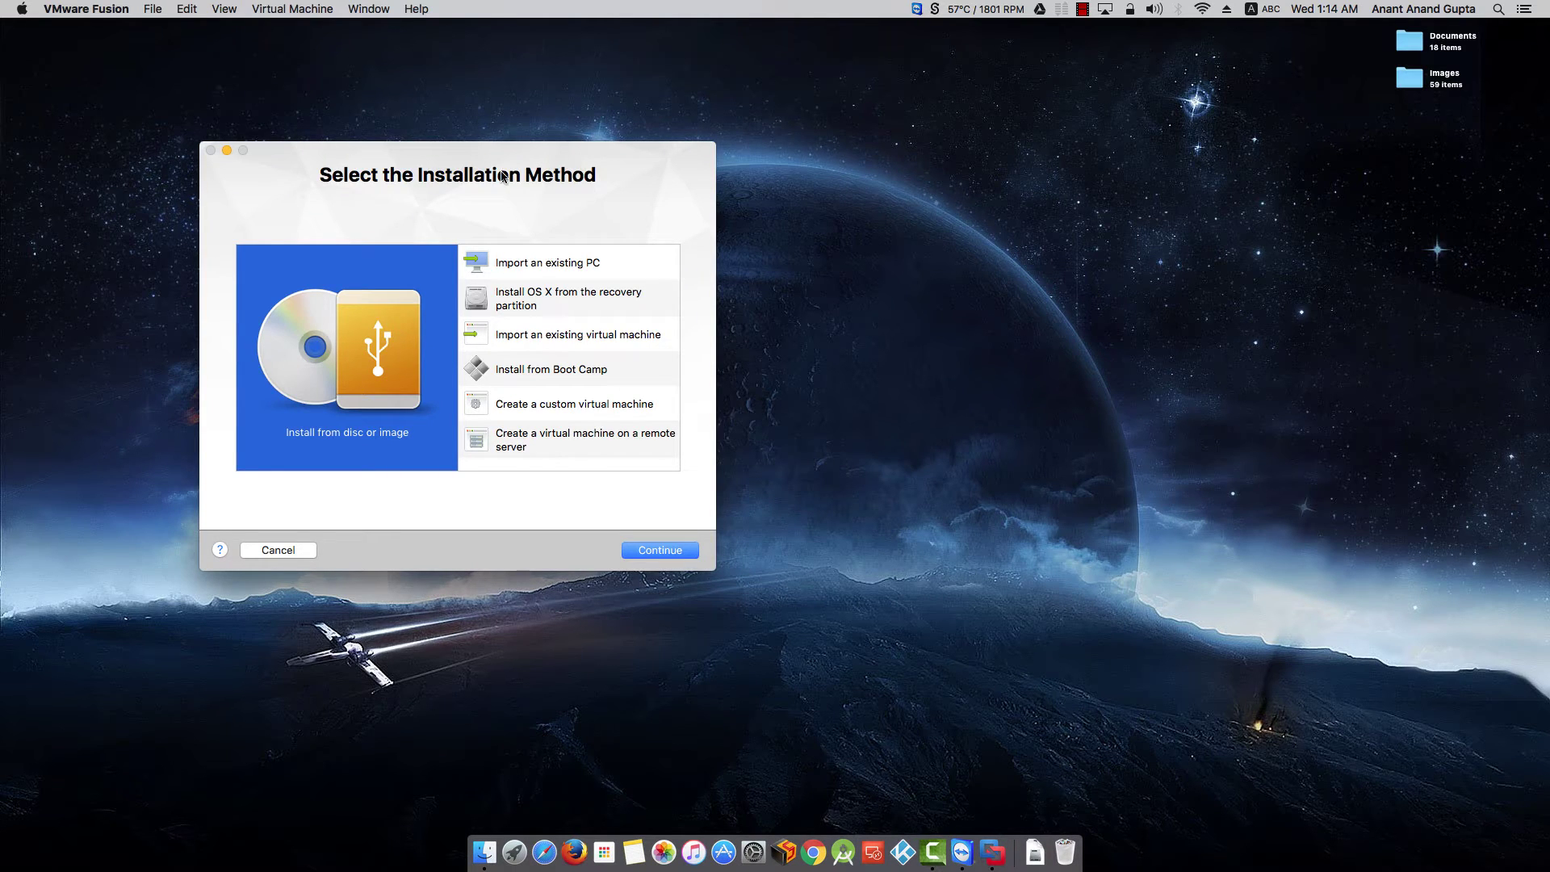
left_click_drag(501, 164, 814, 256)
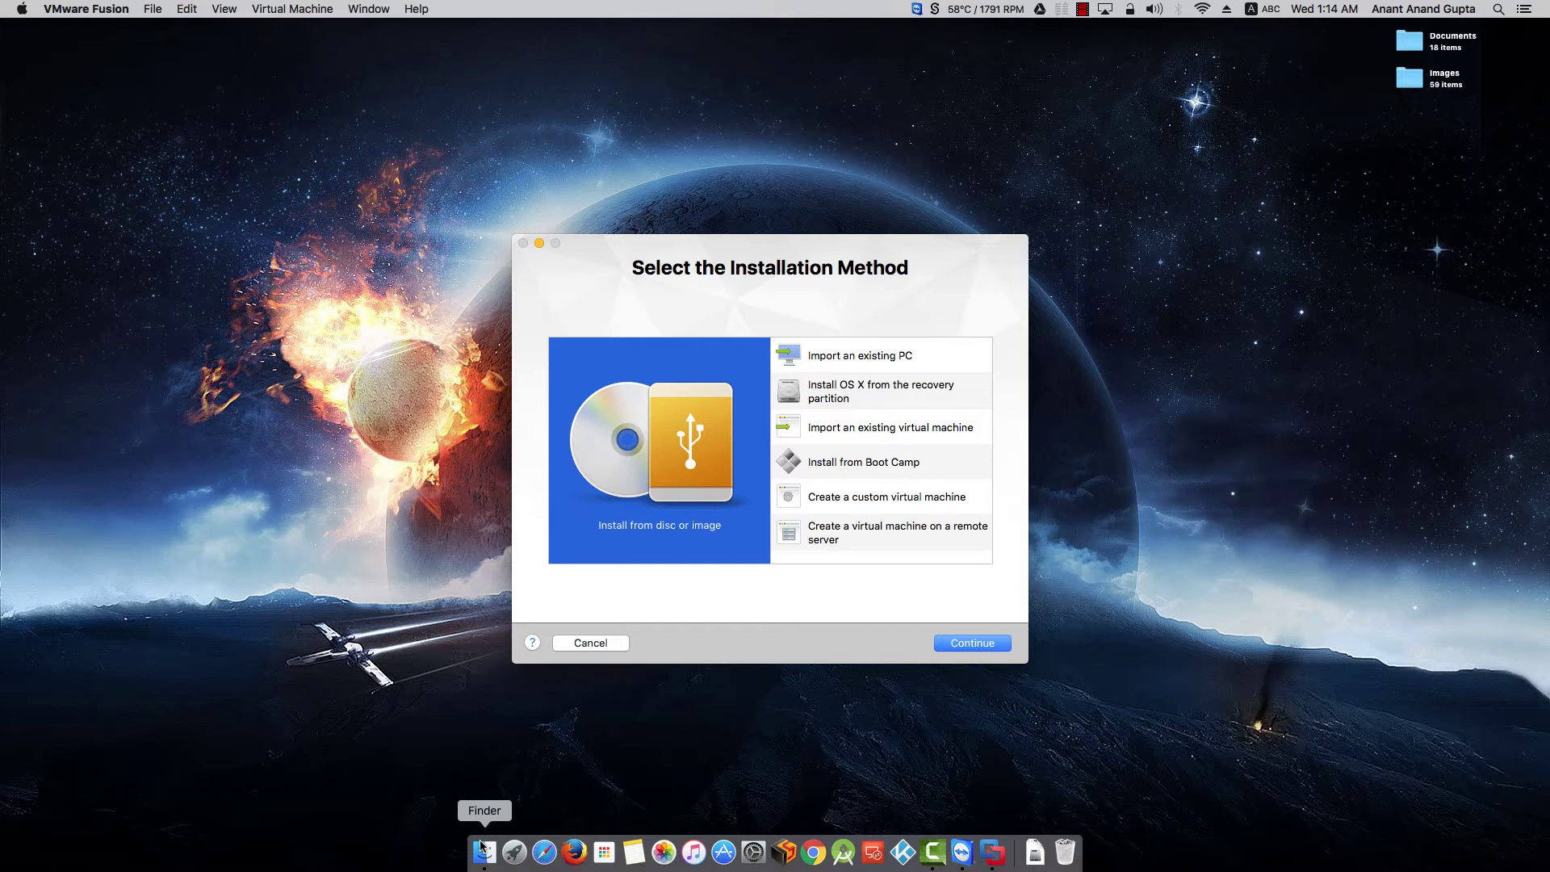
- Drag Install OS X El Capitan.app from Applications into the new virtual machine assistant's source list
left_click(460, 615)
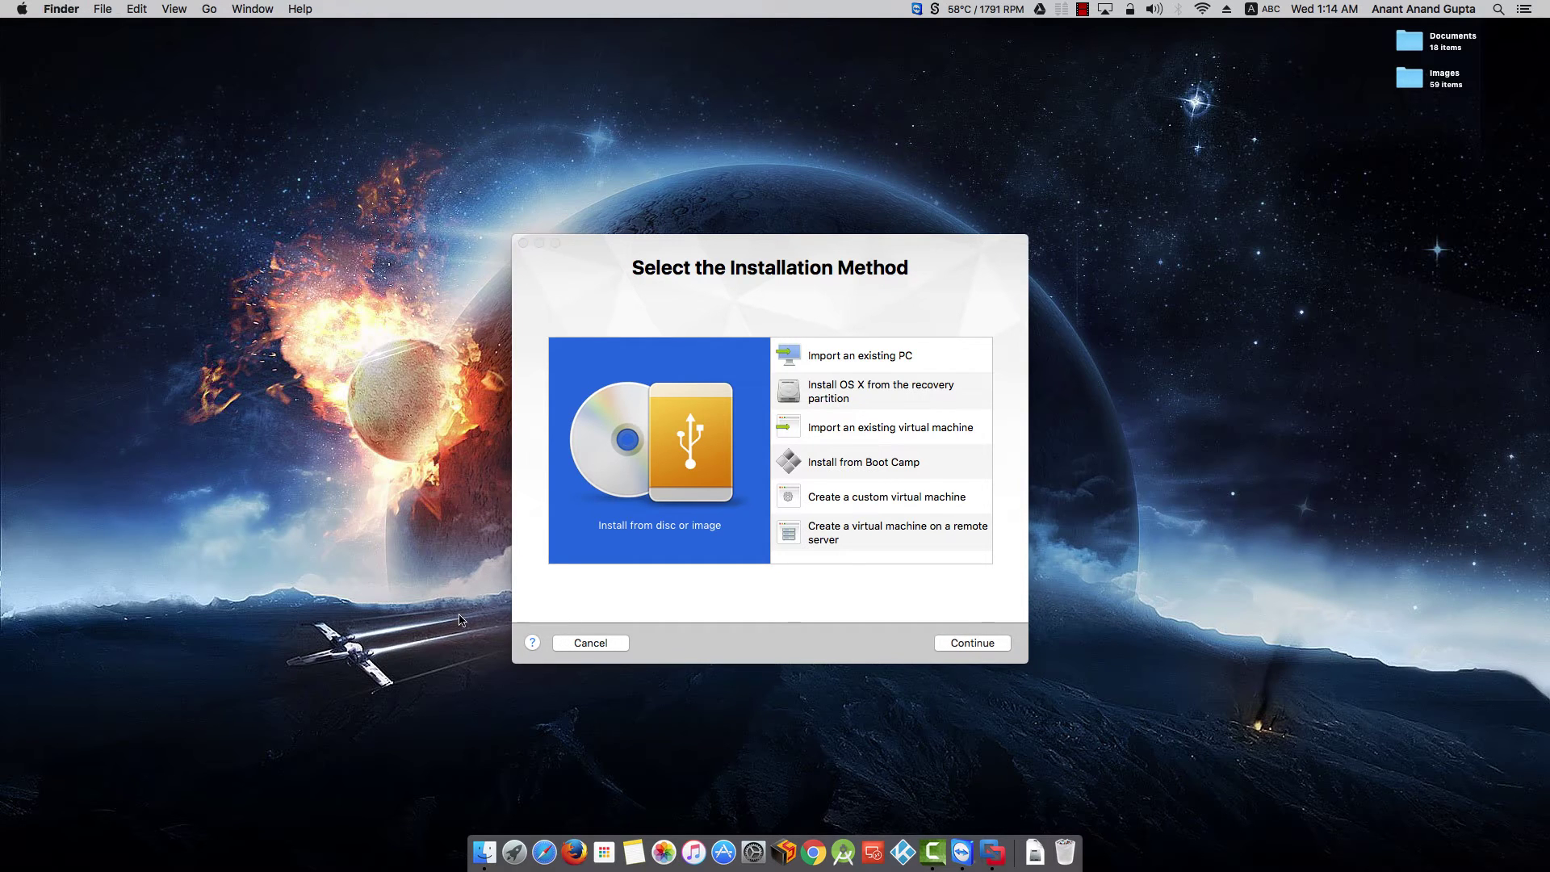
key("super+shift+a")
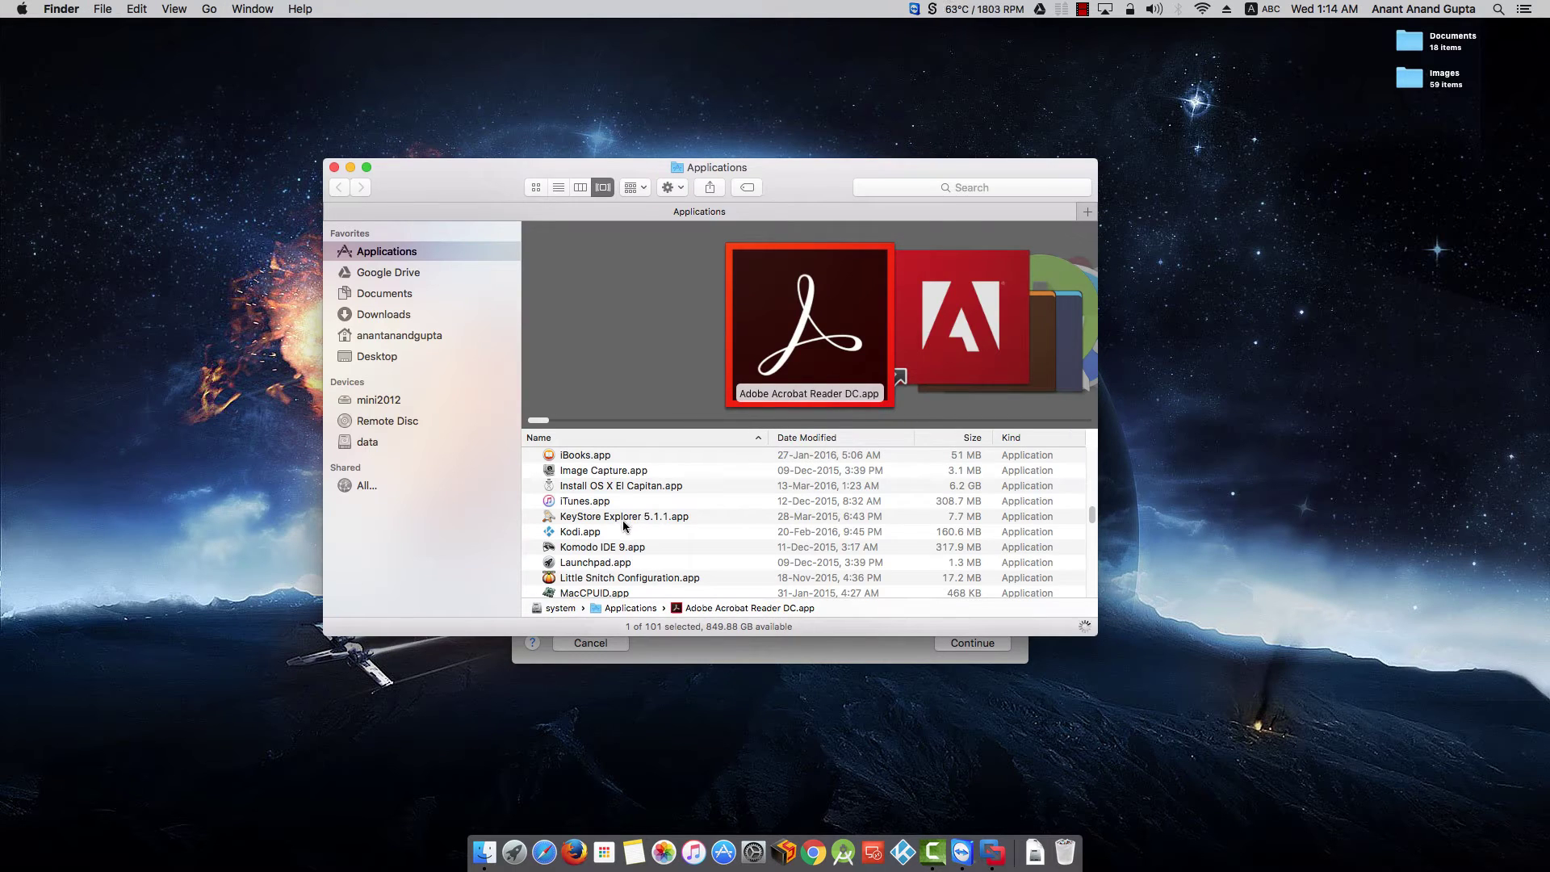
left_click(618, 517)
key("Up")
key("Up")
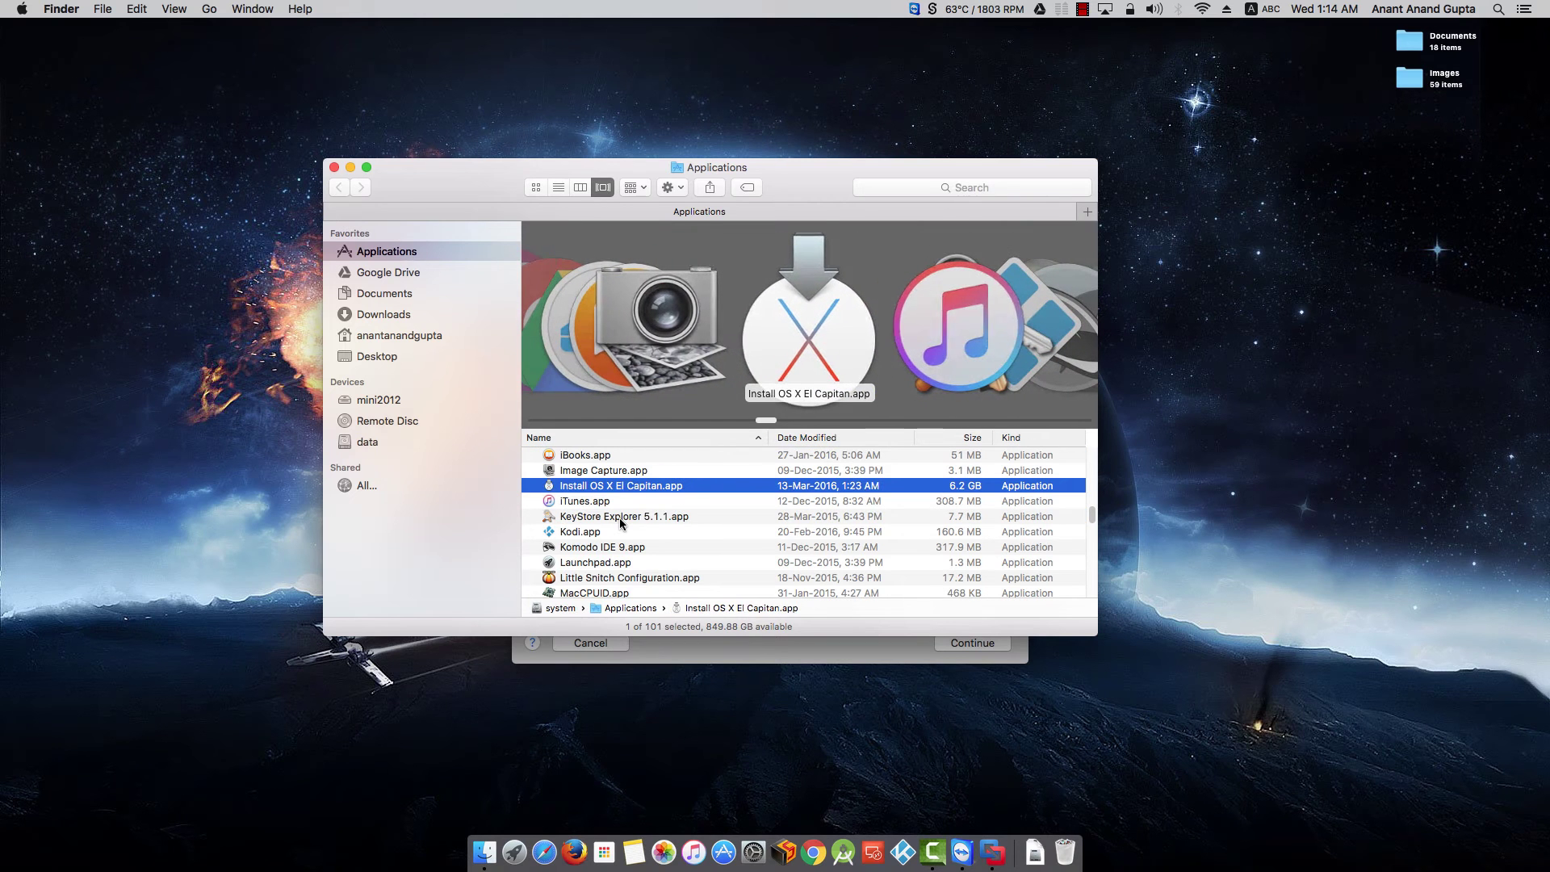
left_click_drag(748, 169, 1385, 216)
left_click_drag(1193, 534, 679, 446)
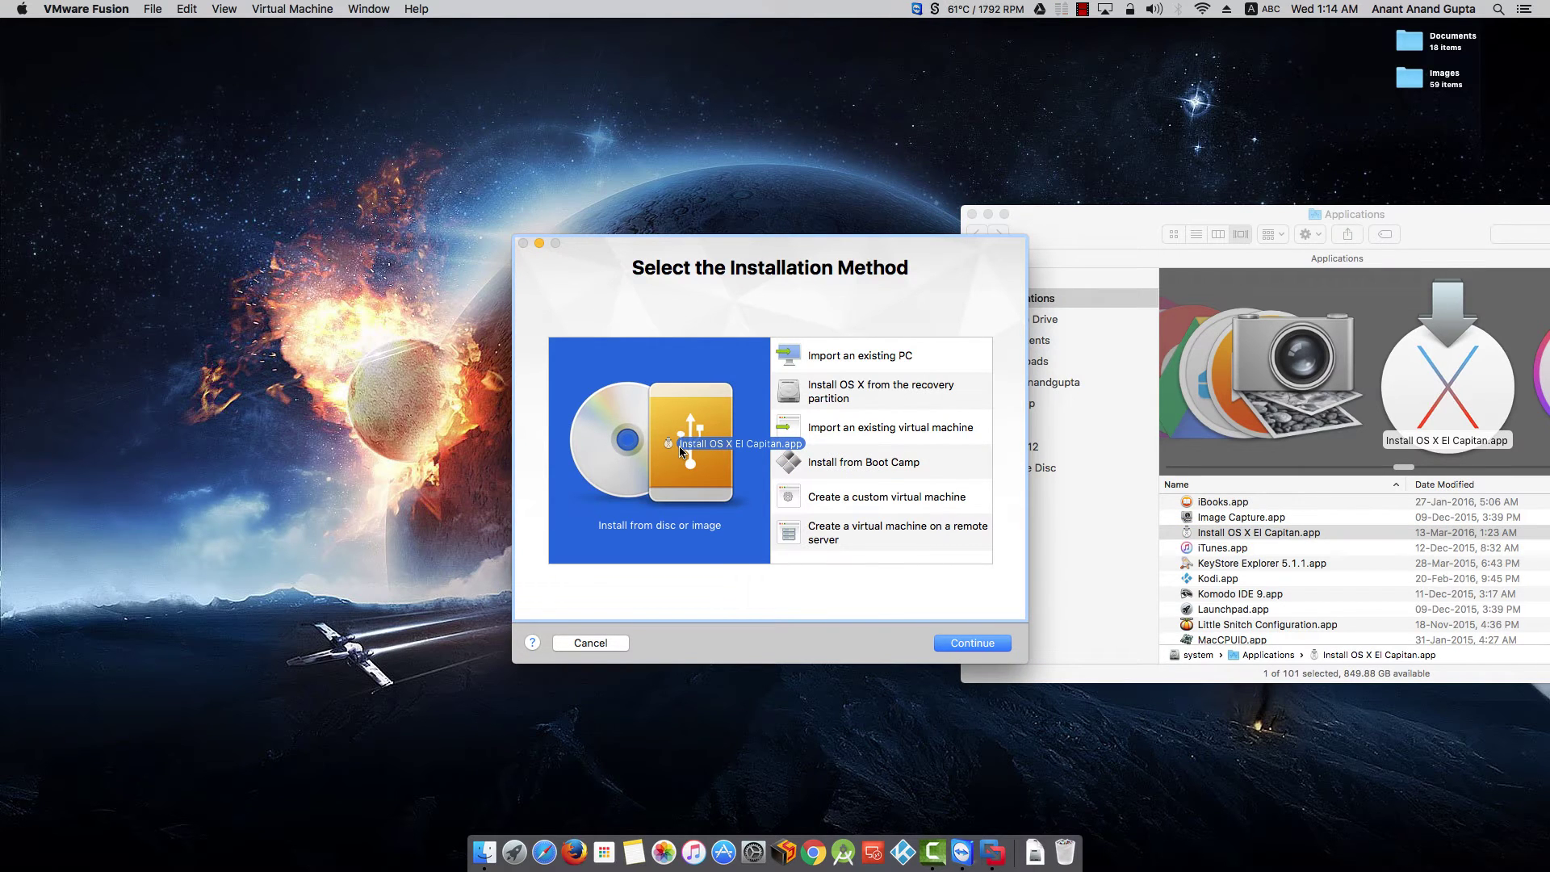
left_click_drag(679, 446, 679, 446)
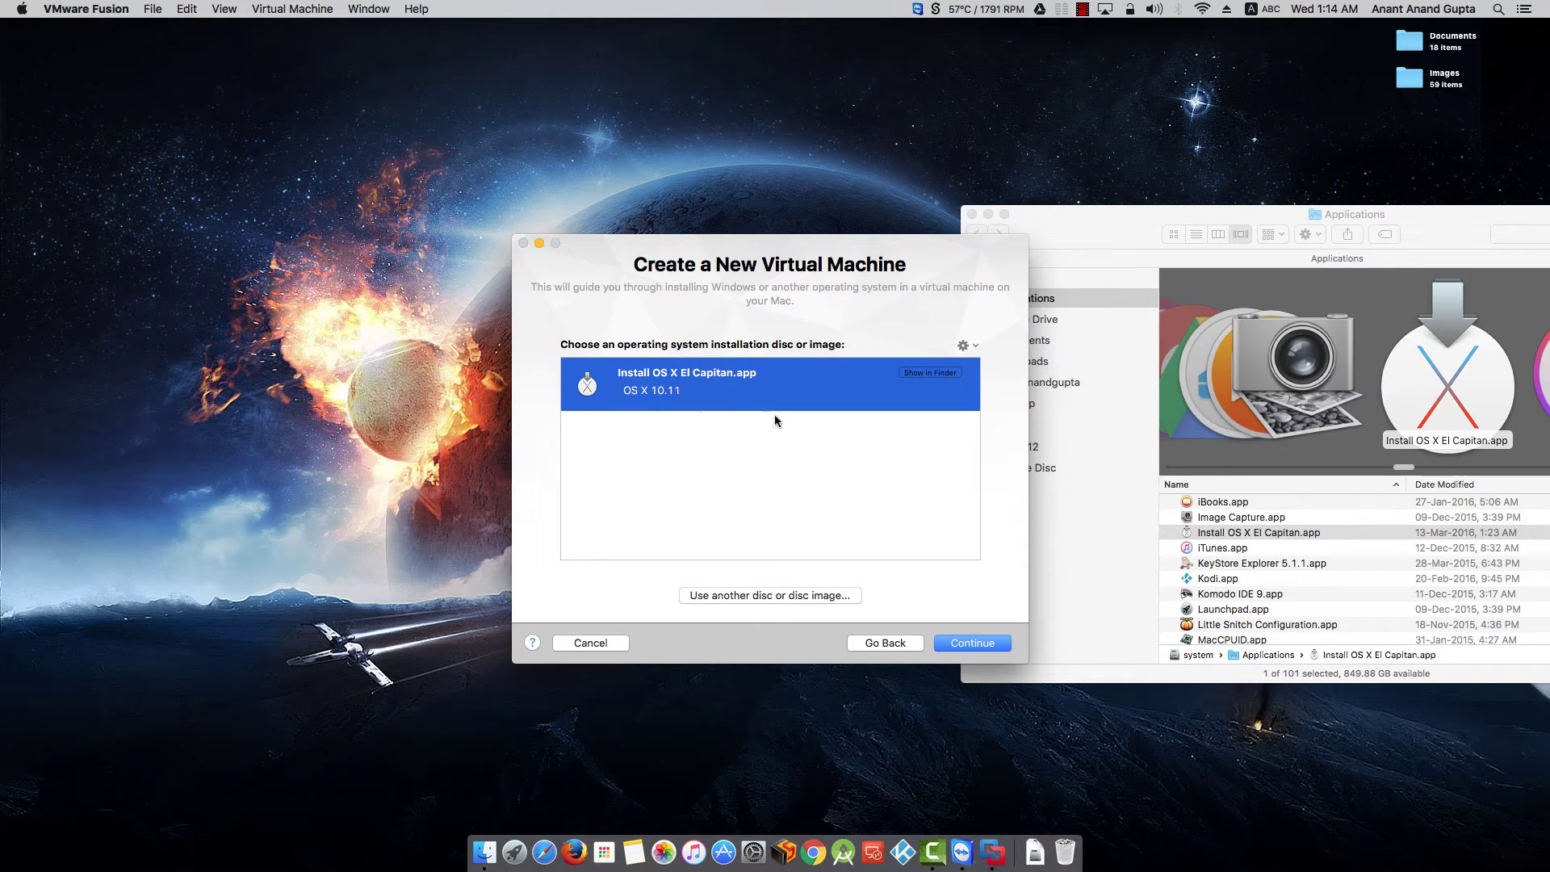
- Select Install OS X El Capitan.app as the source and continue to the Finish summary
left_click(787, 462)
left_click(759, 389)
left_click(749, 436)
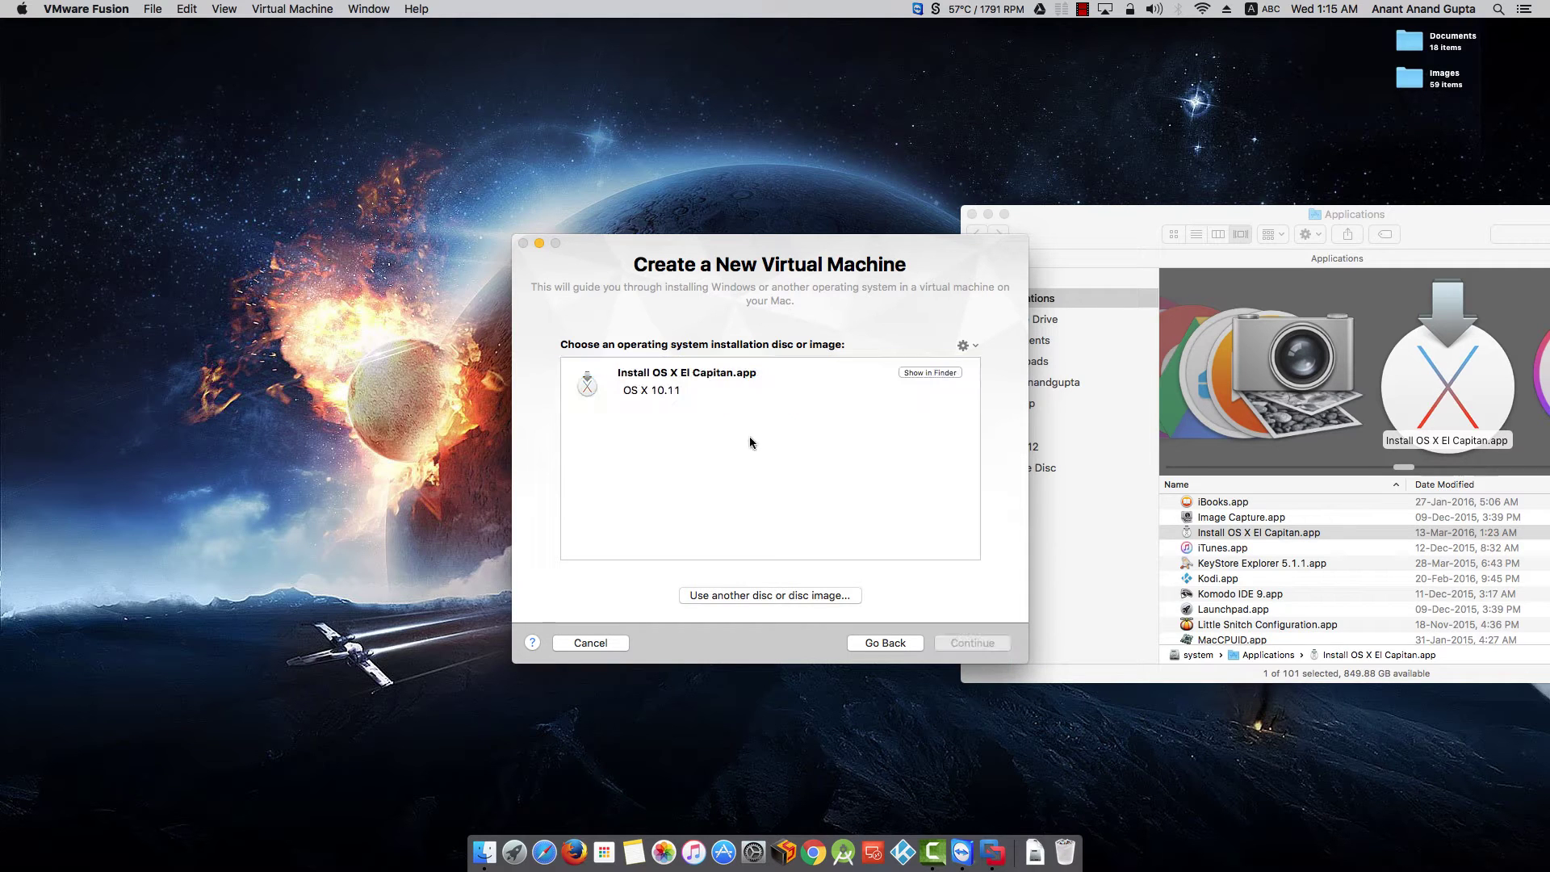
left_click(752, 381)
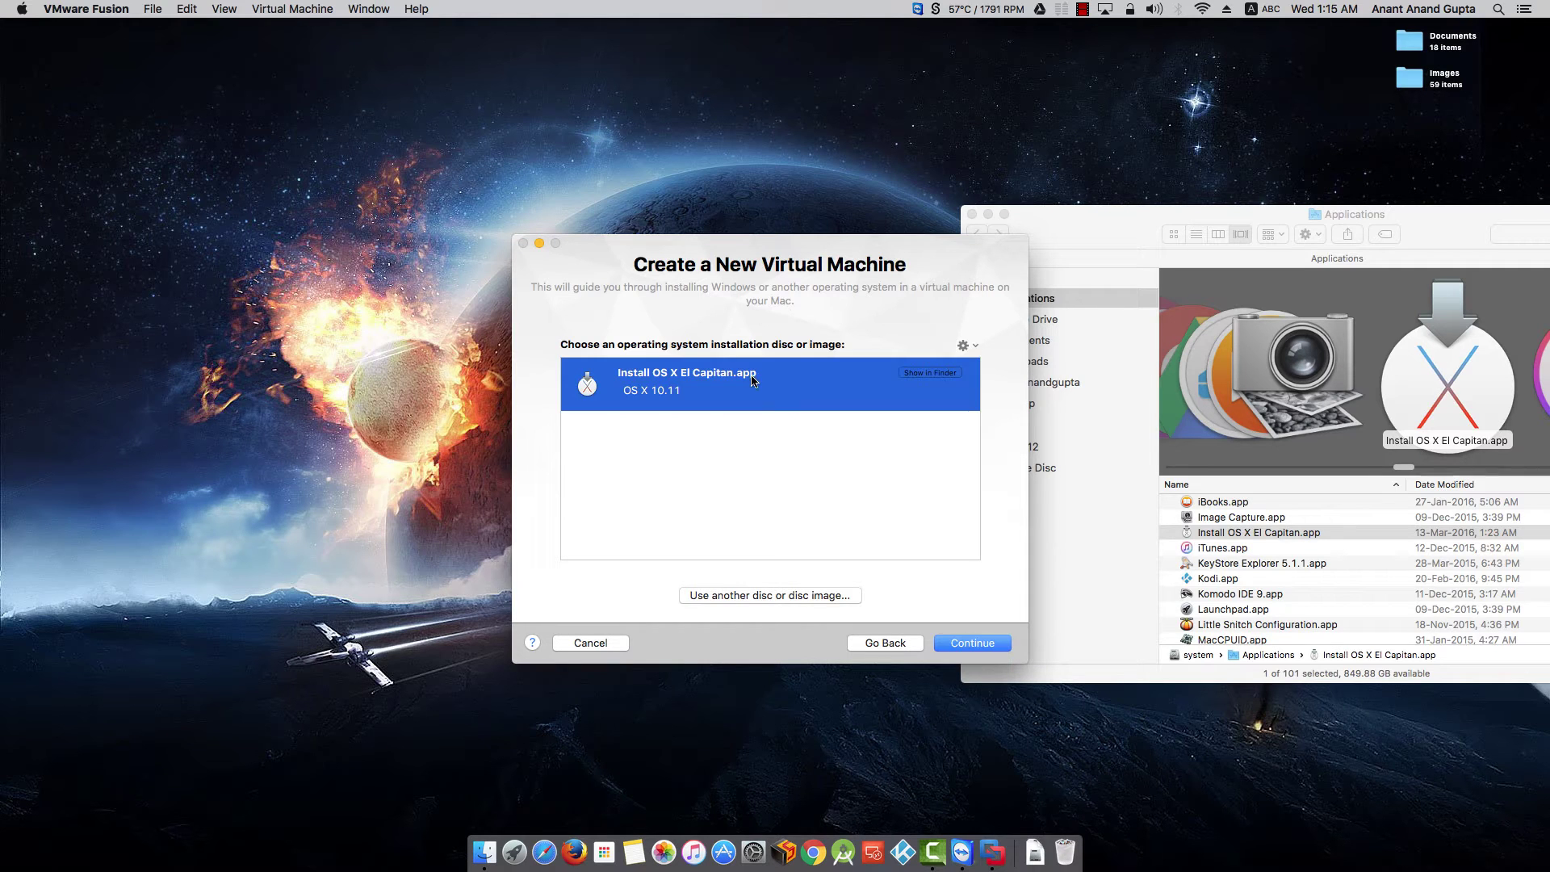
left_click(955, 643)
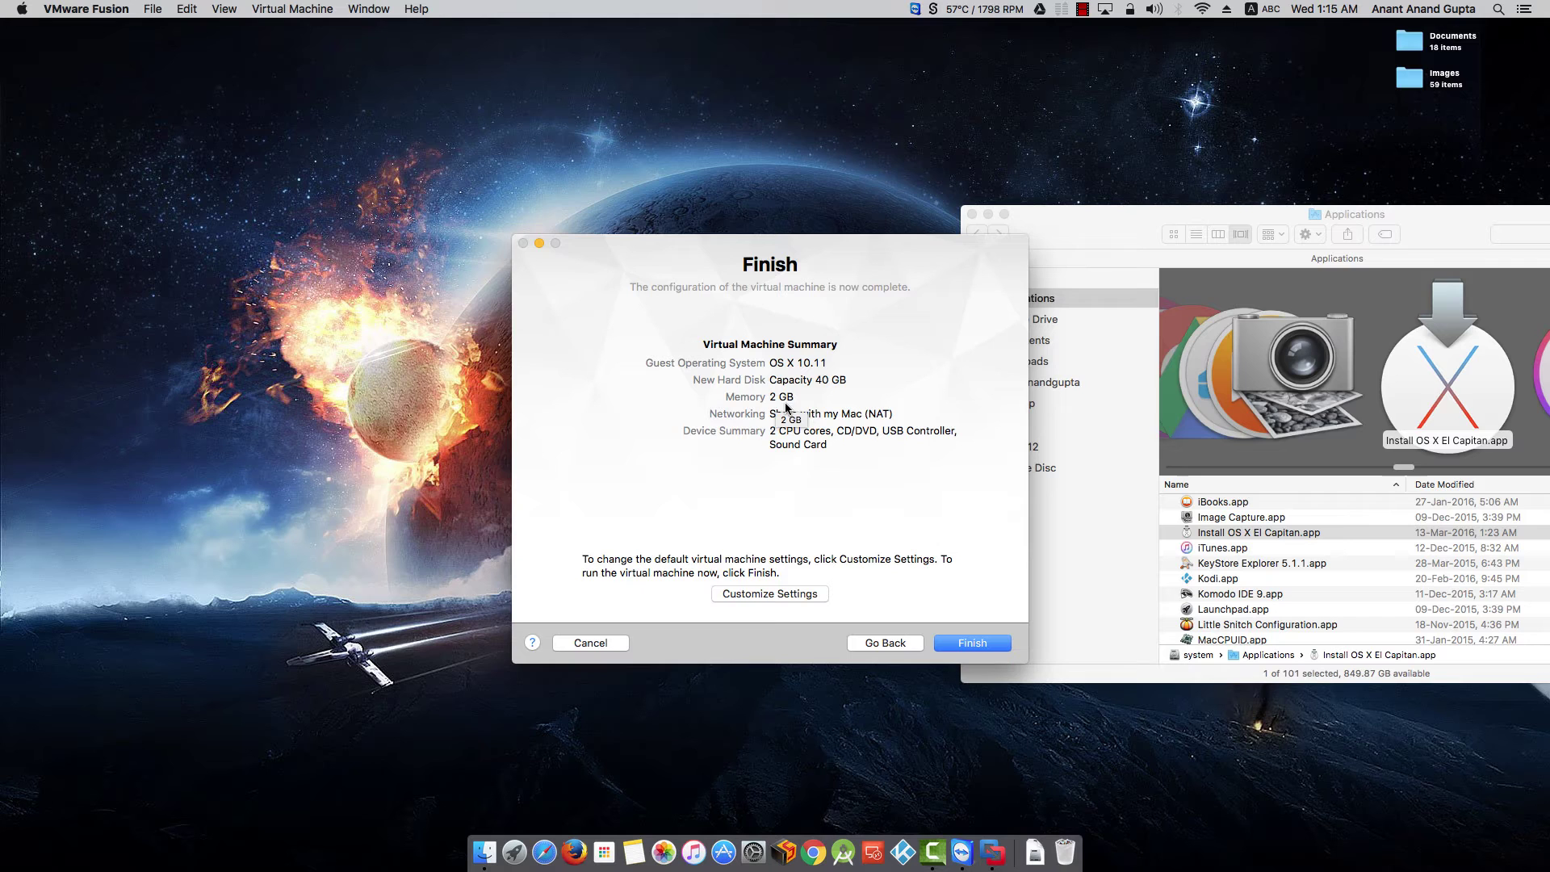
- Choose Customize Settings and save the virtual machine as OS X 10.11.vmwarevm
left_click(767, 592)
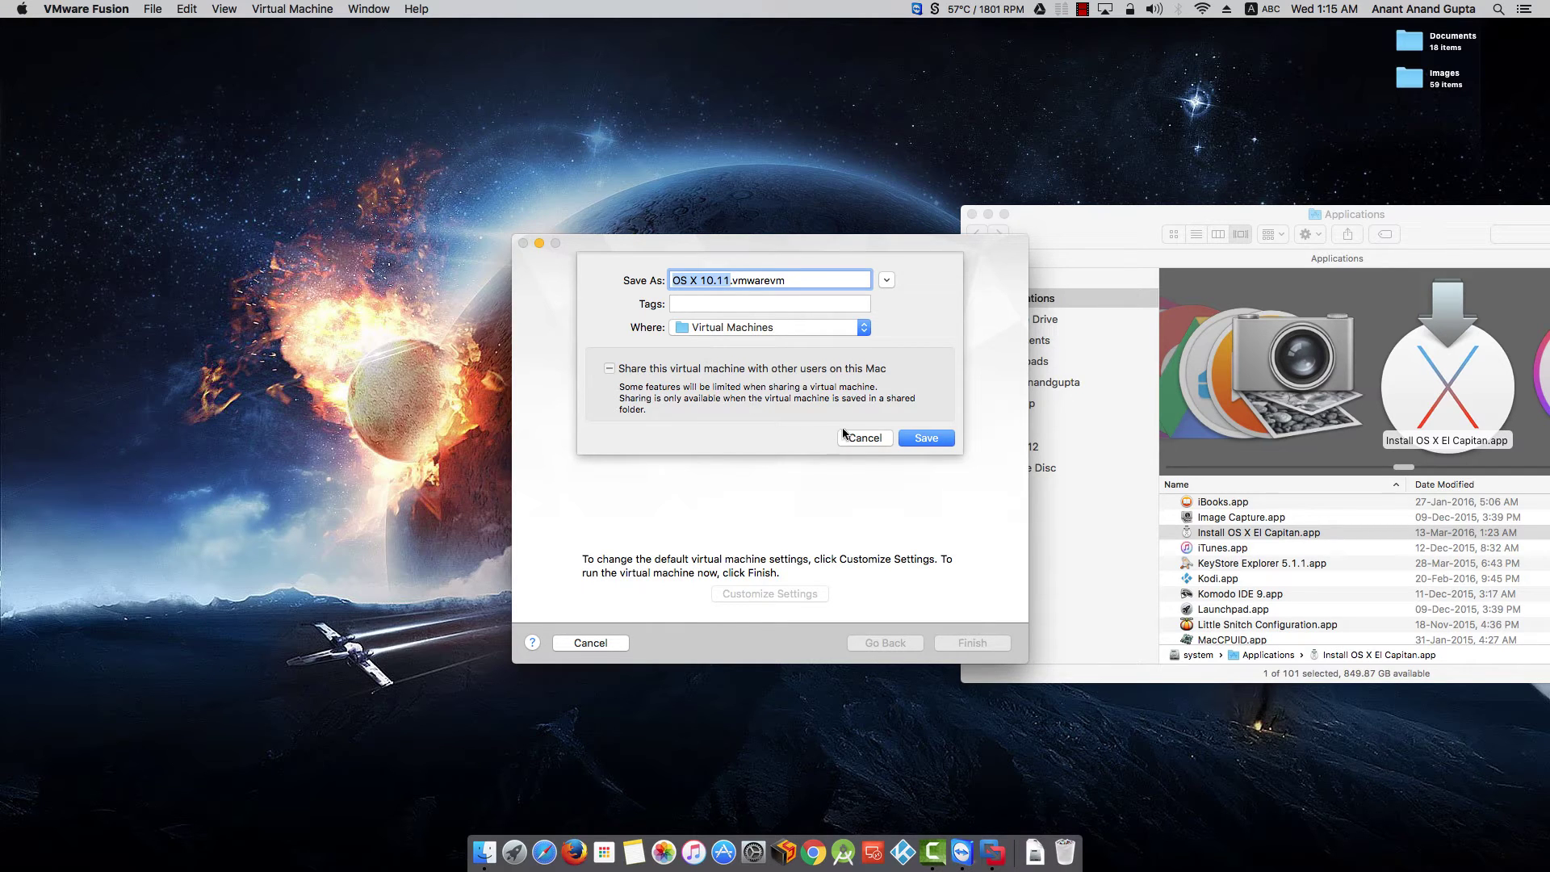
left_click(906, 440)
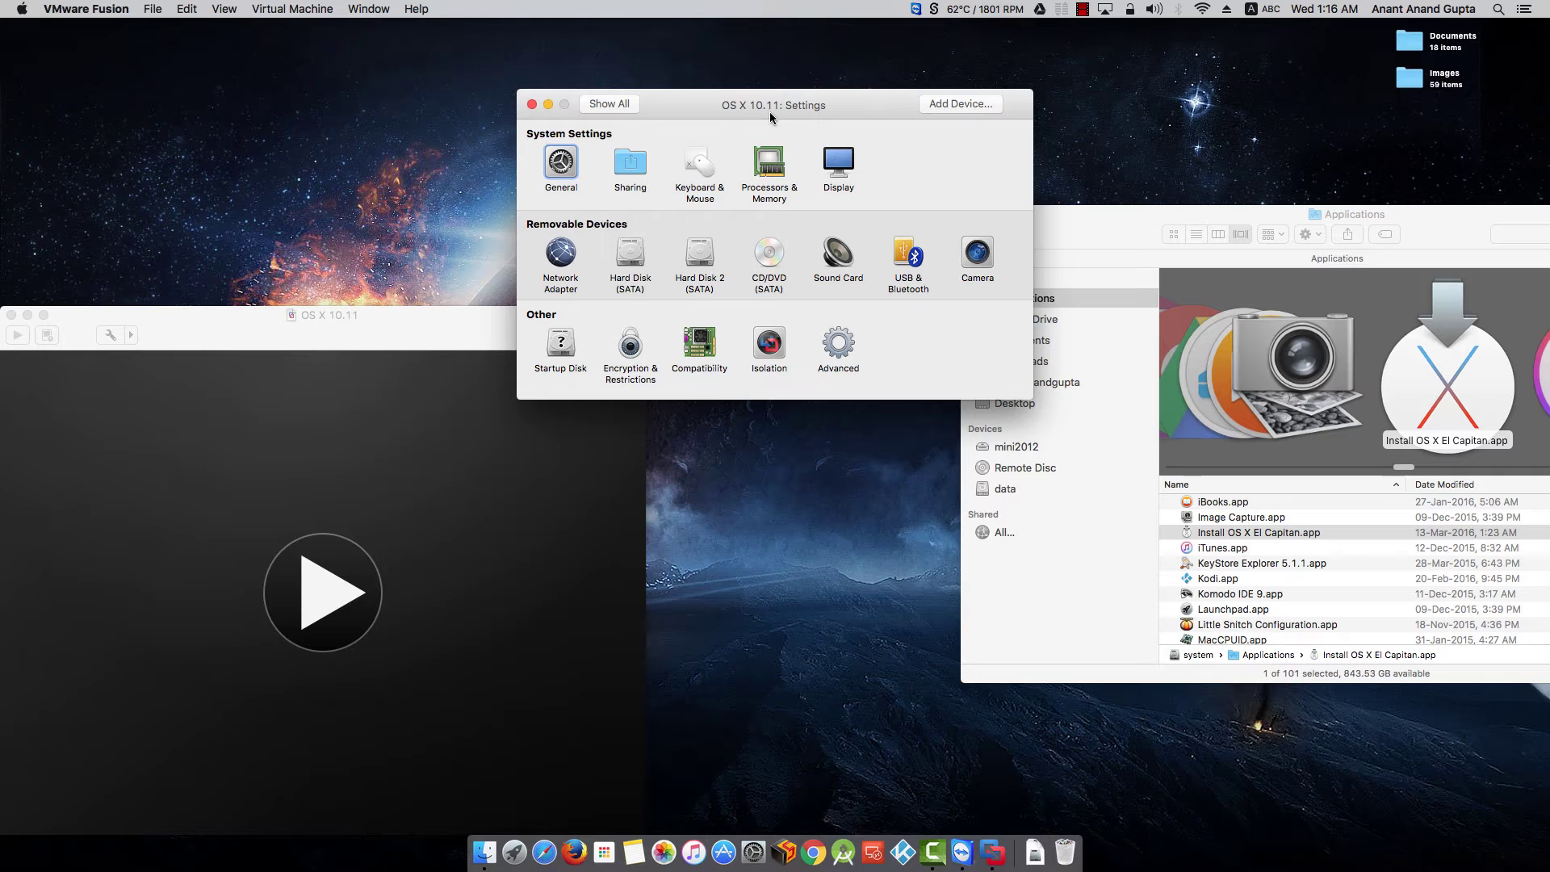
- Set the memory to 4096 MB in Processors & Memory, then return to Show All
left_click(757, 173)
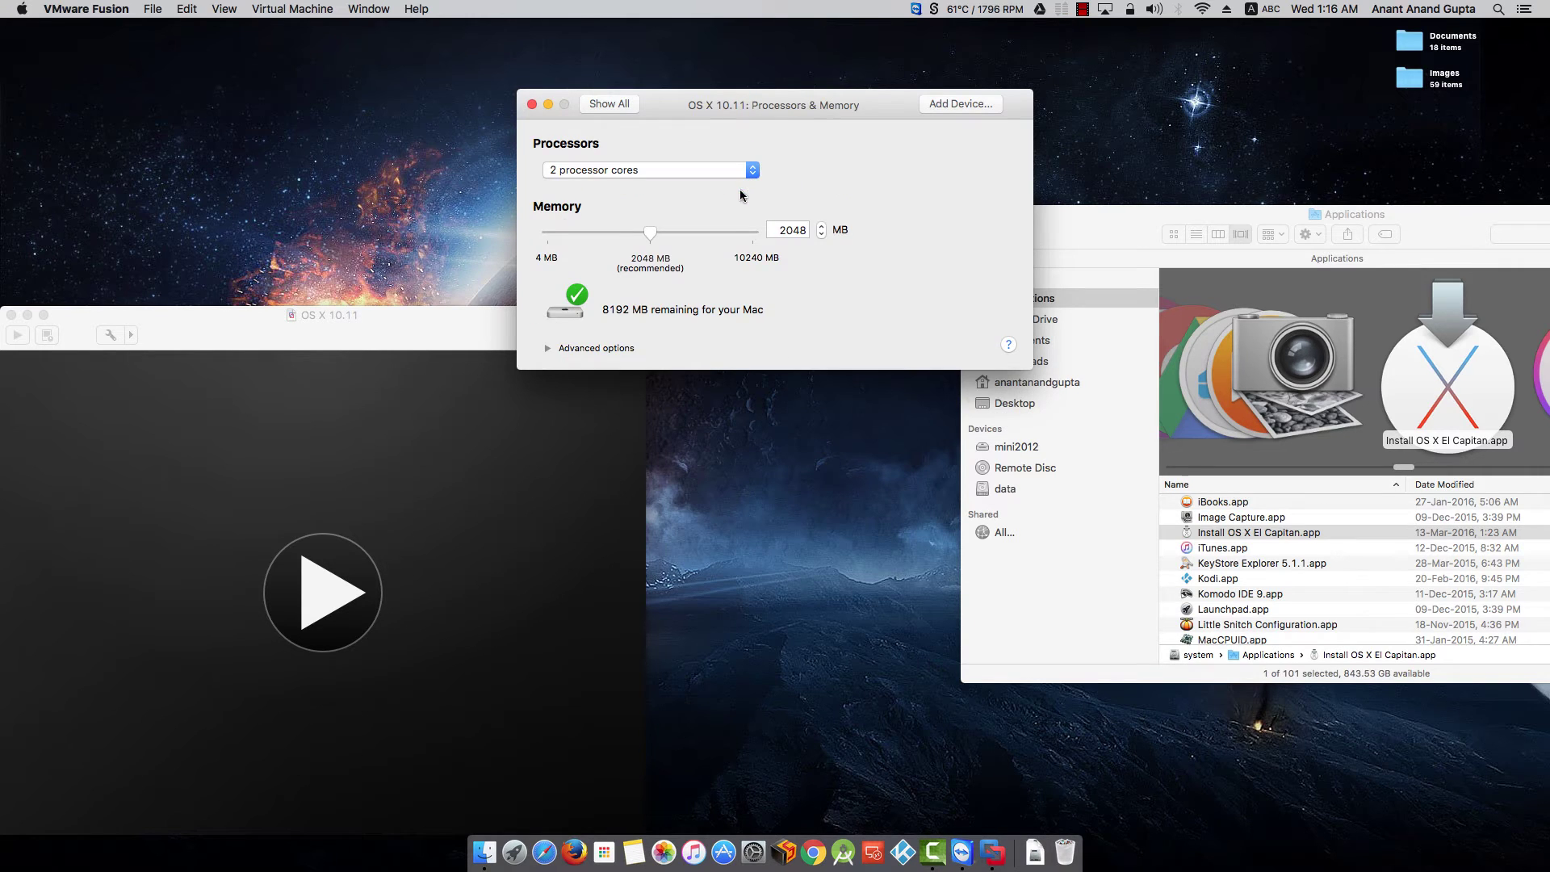
double_click(783, 230)
type("40")
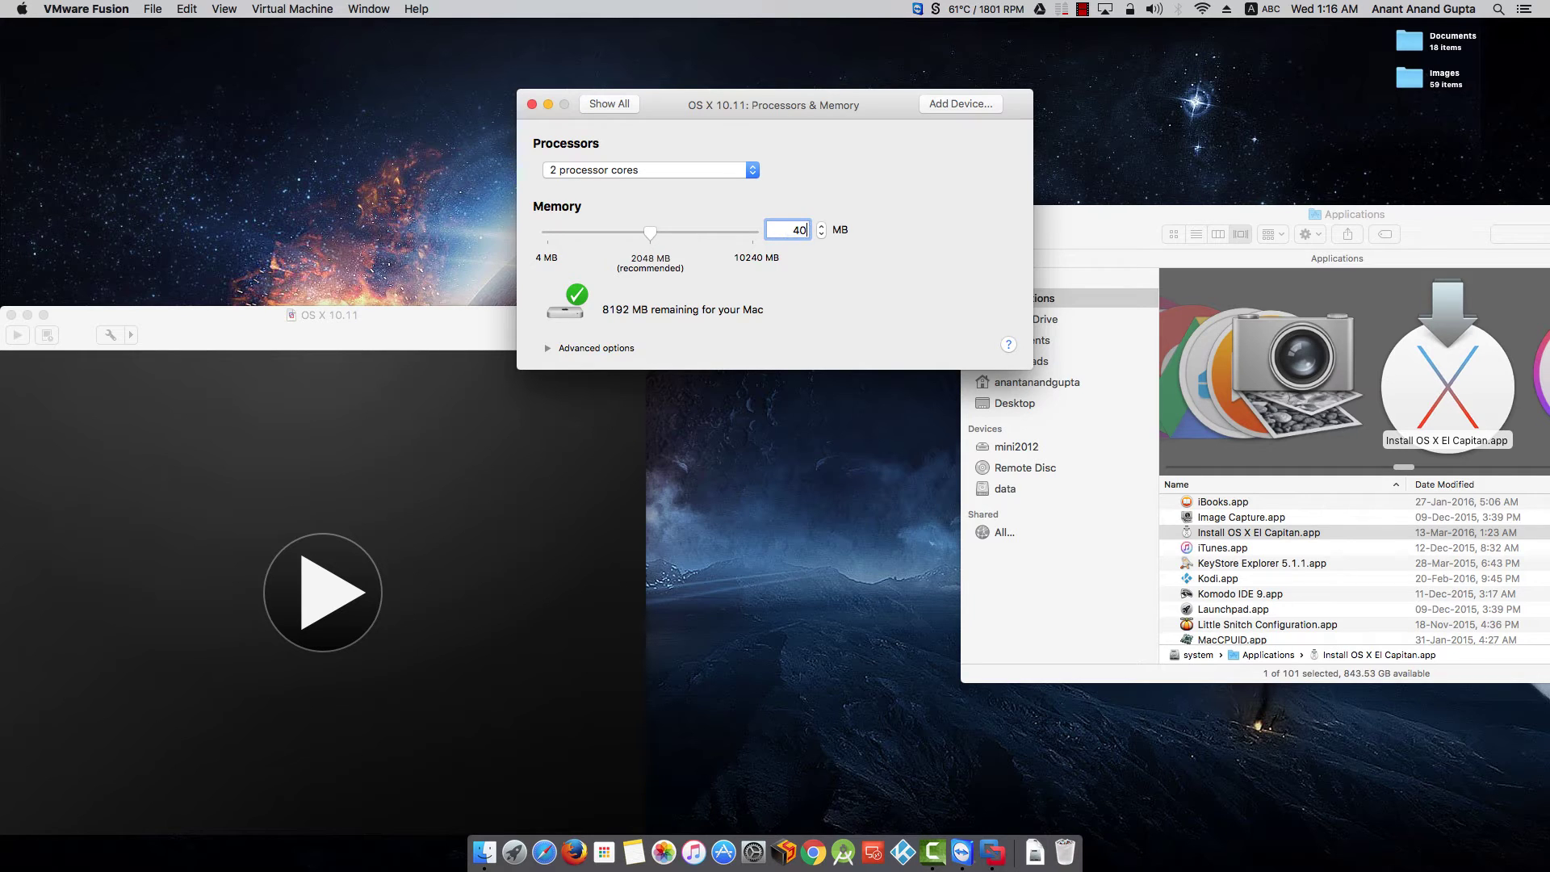
type("96")
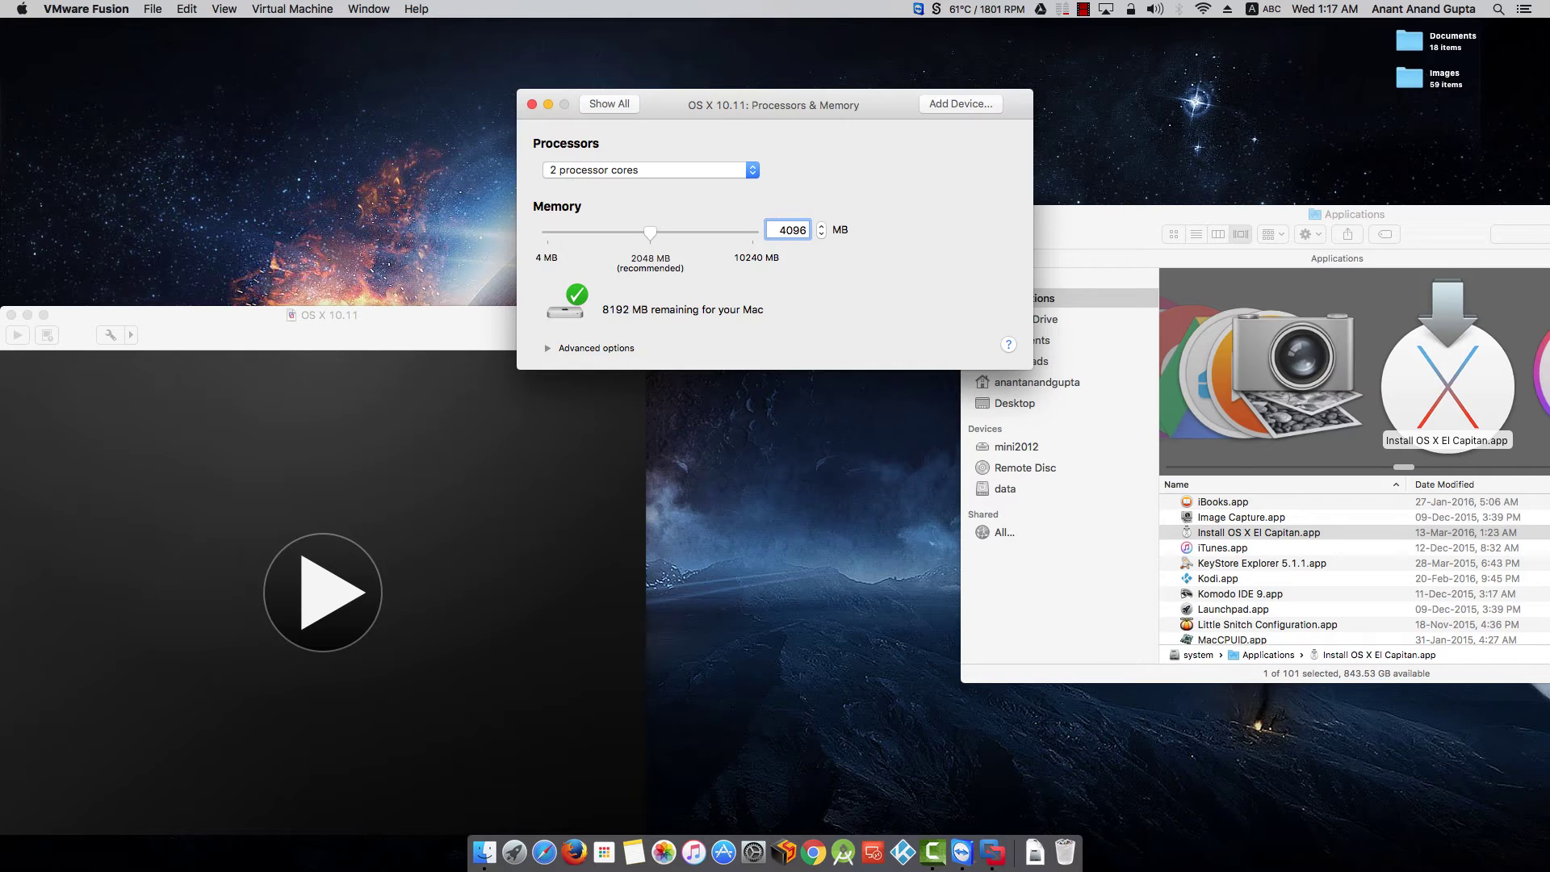
left_click(609, 103)
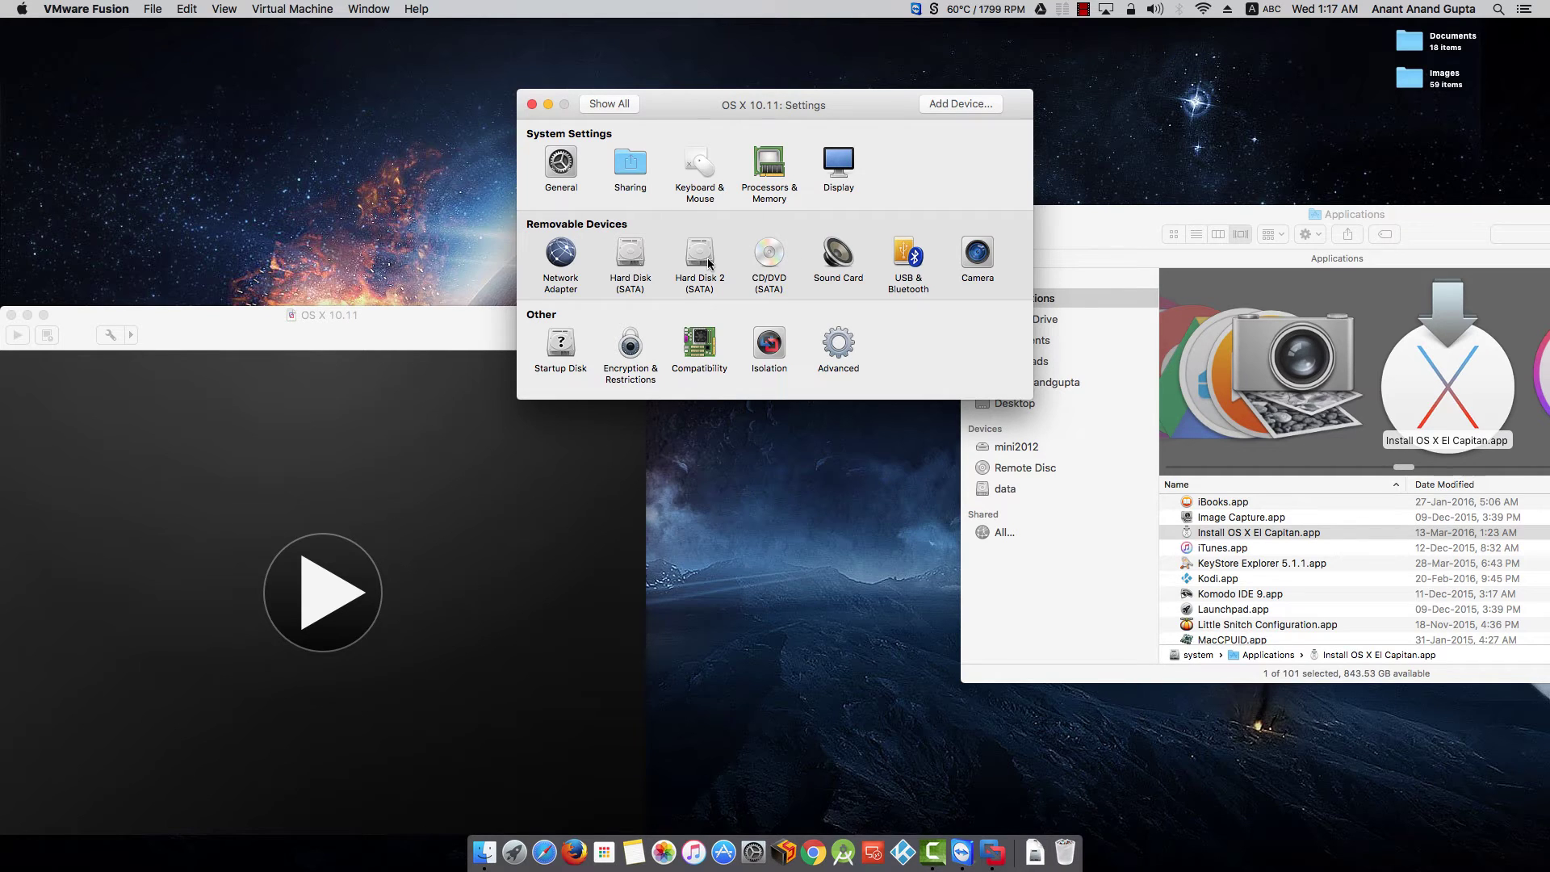
- Resize the main SATA hard disk from 40 GB to 80 GB and apply
left_click(636, 260)
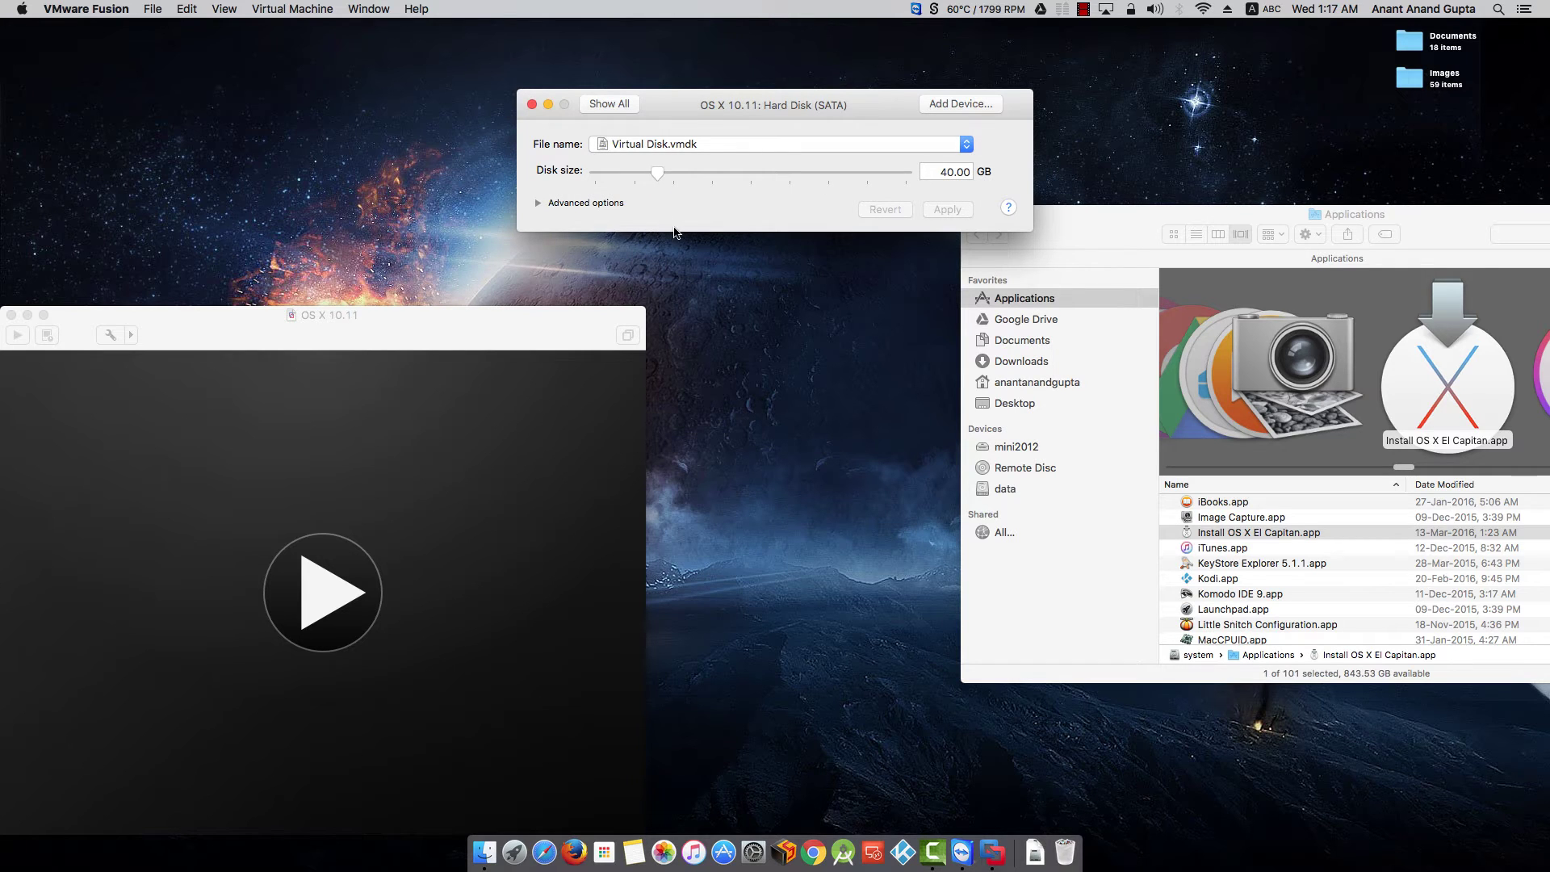
left_click(613, 107)
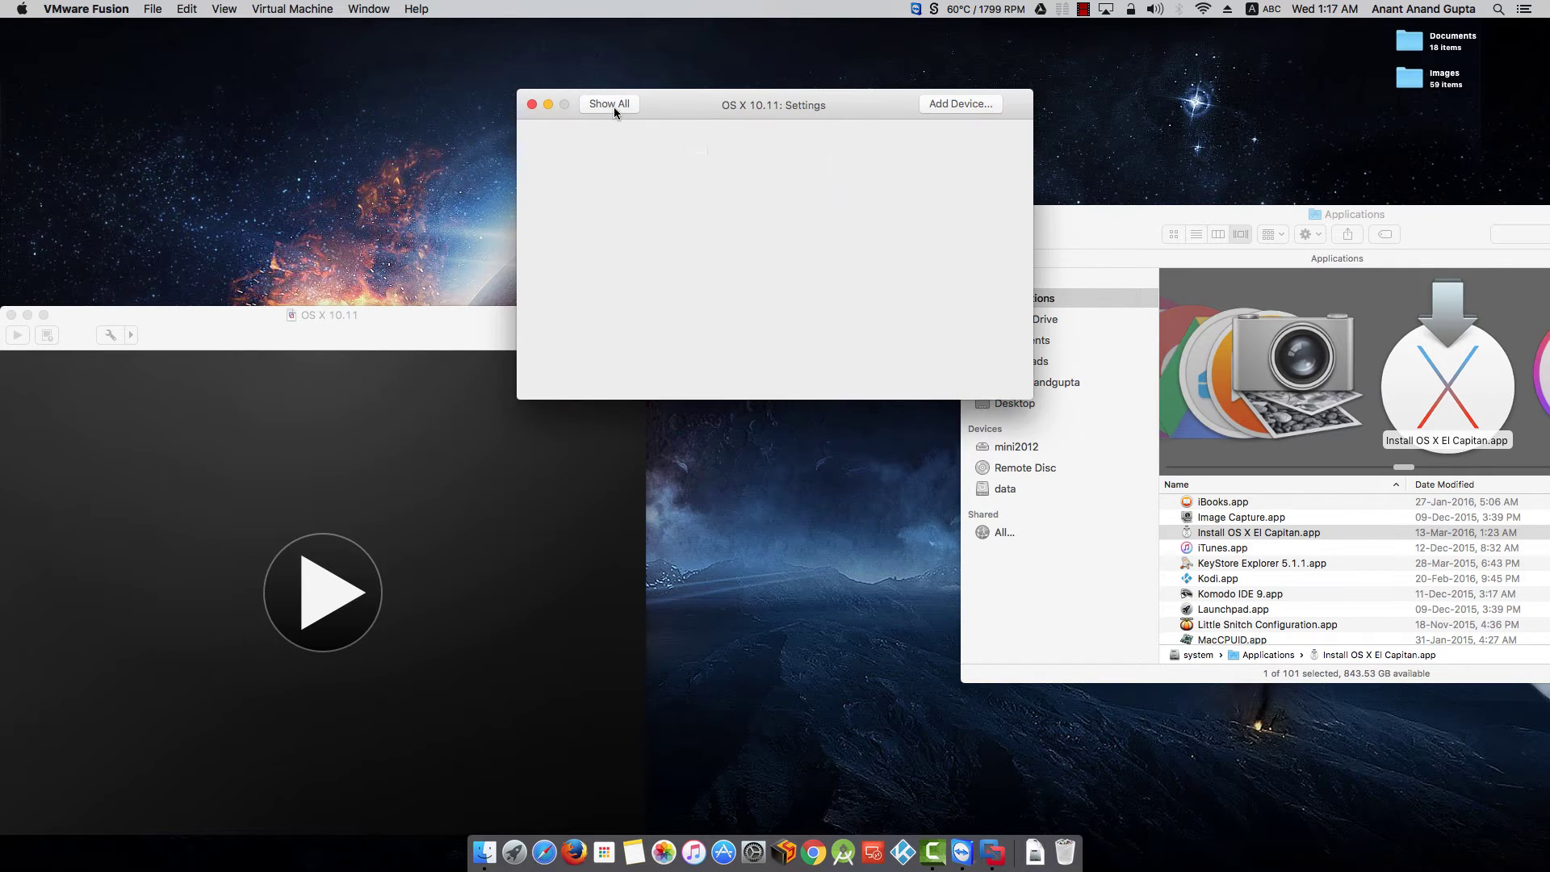
left_click(704, 258)
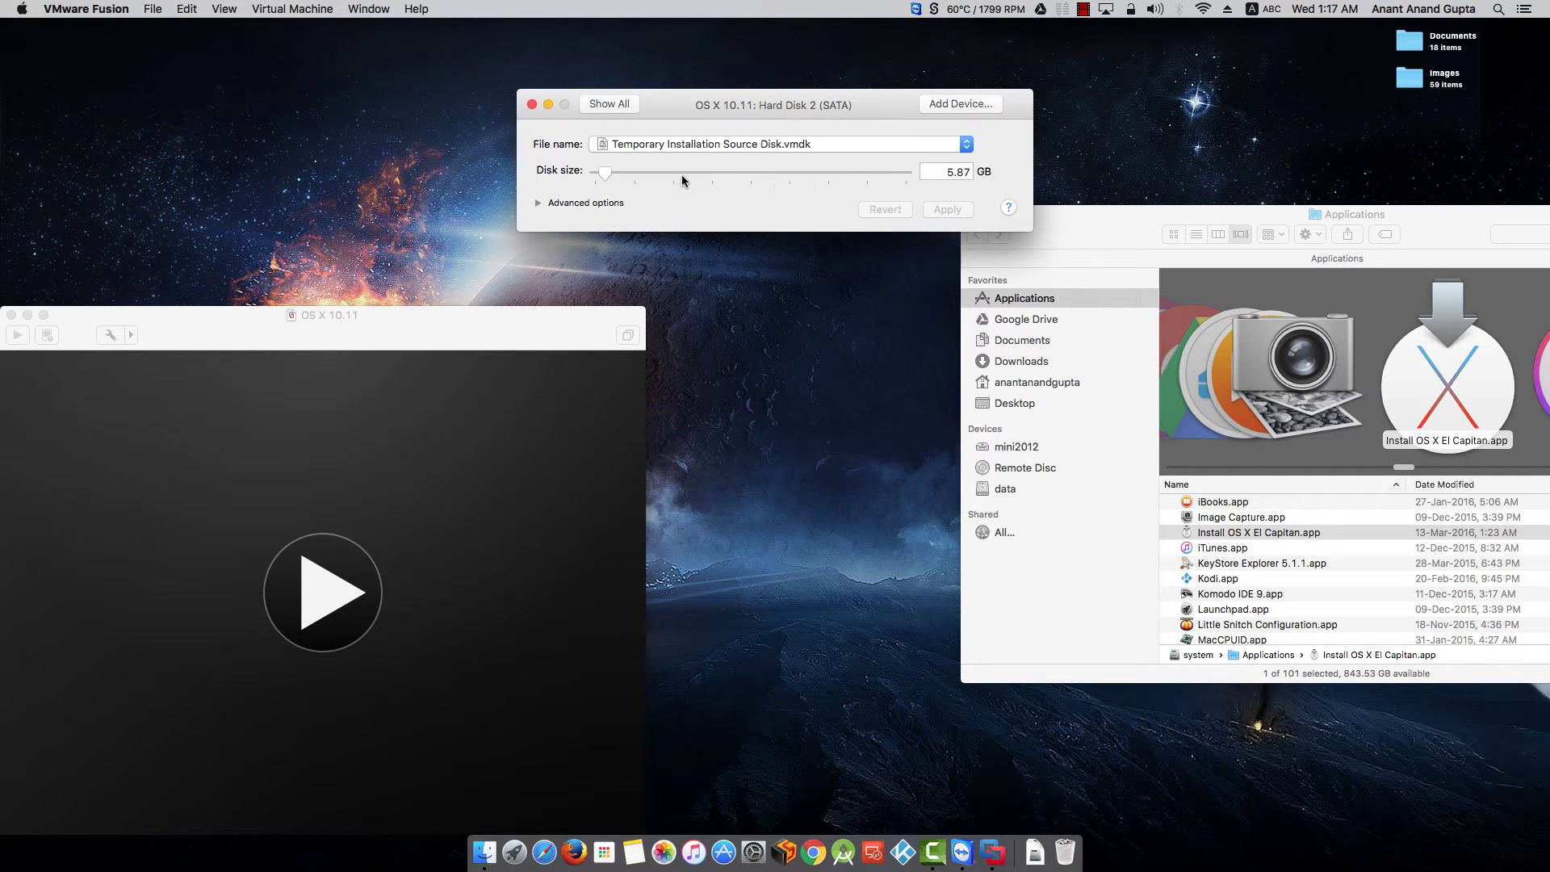
left_click(620, 109)
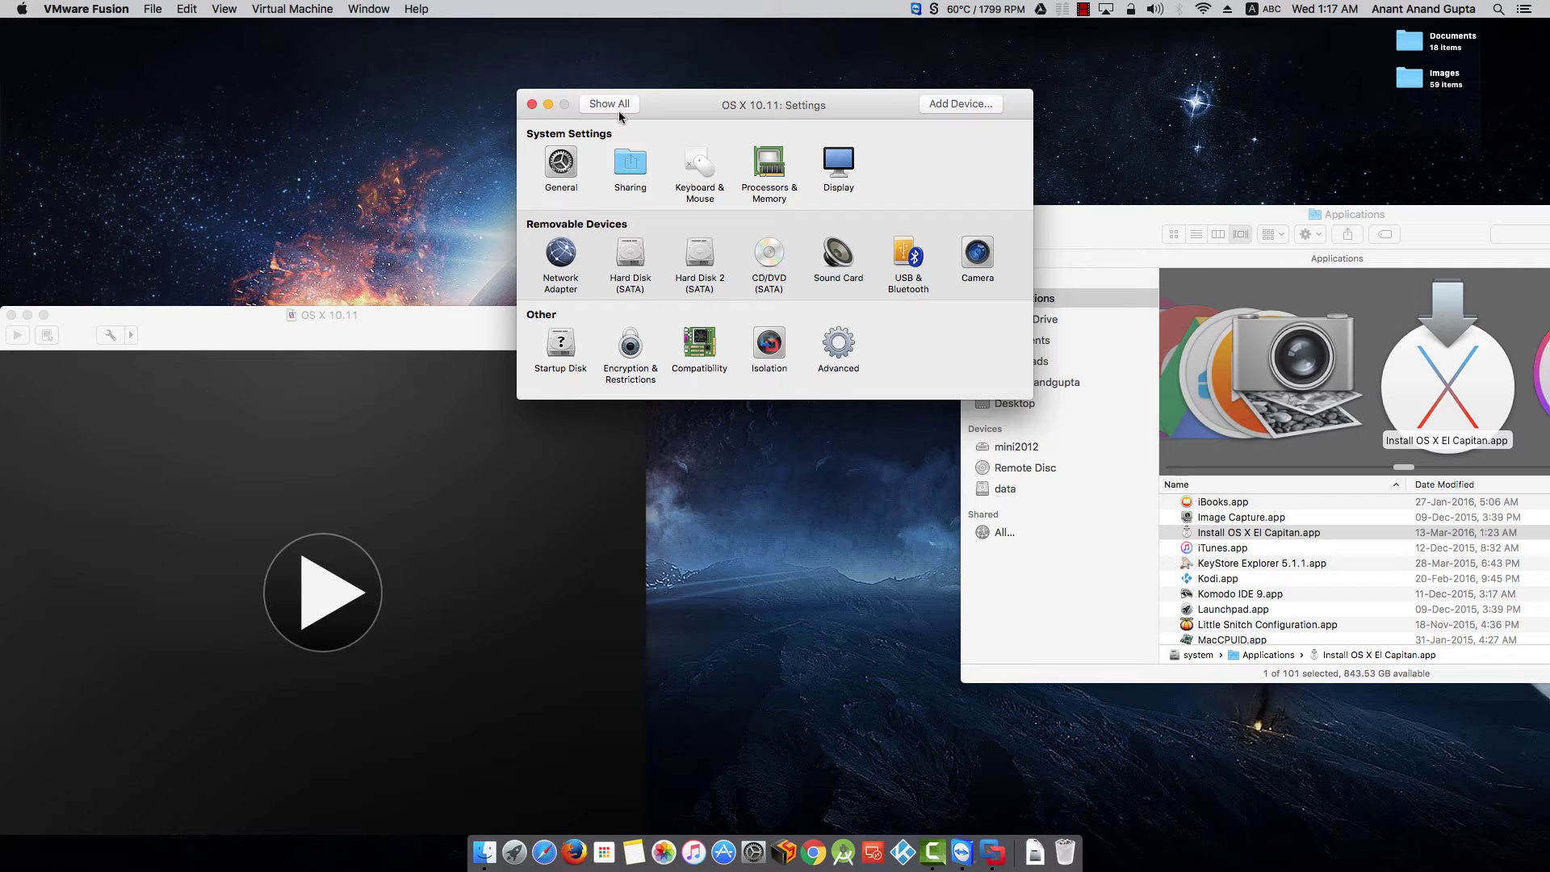
left_click(630, 256)
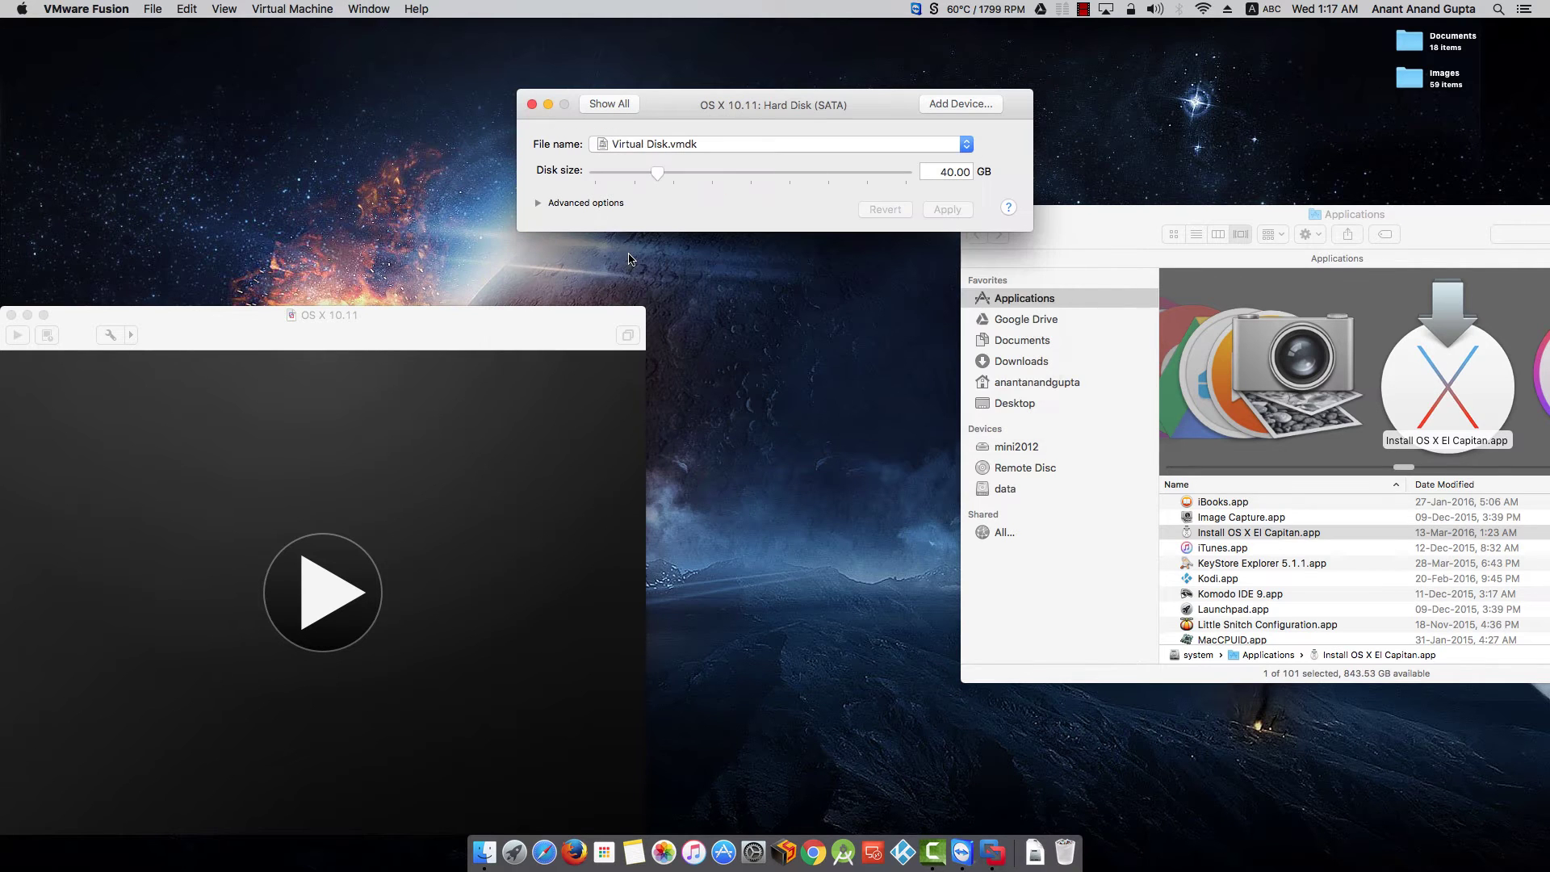
left_click(946, 171)
key("BackSpace")
type("8")
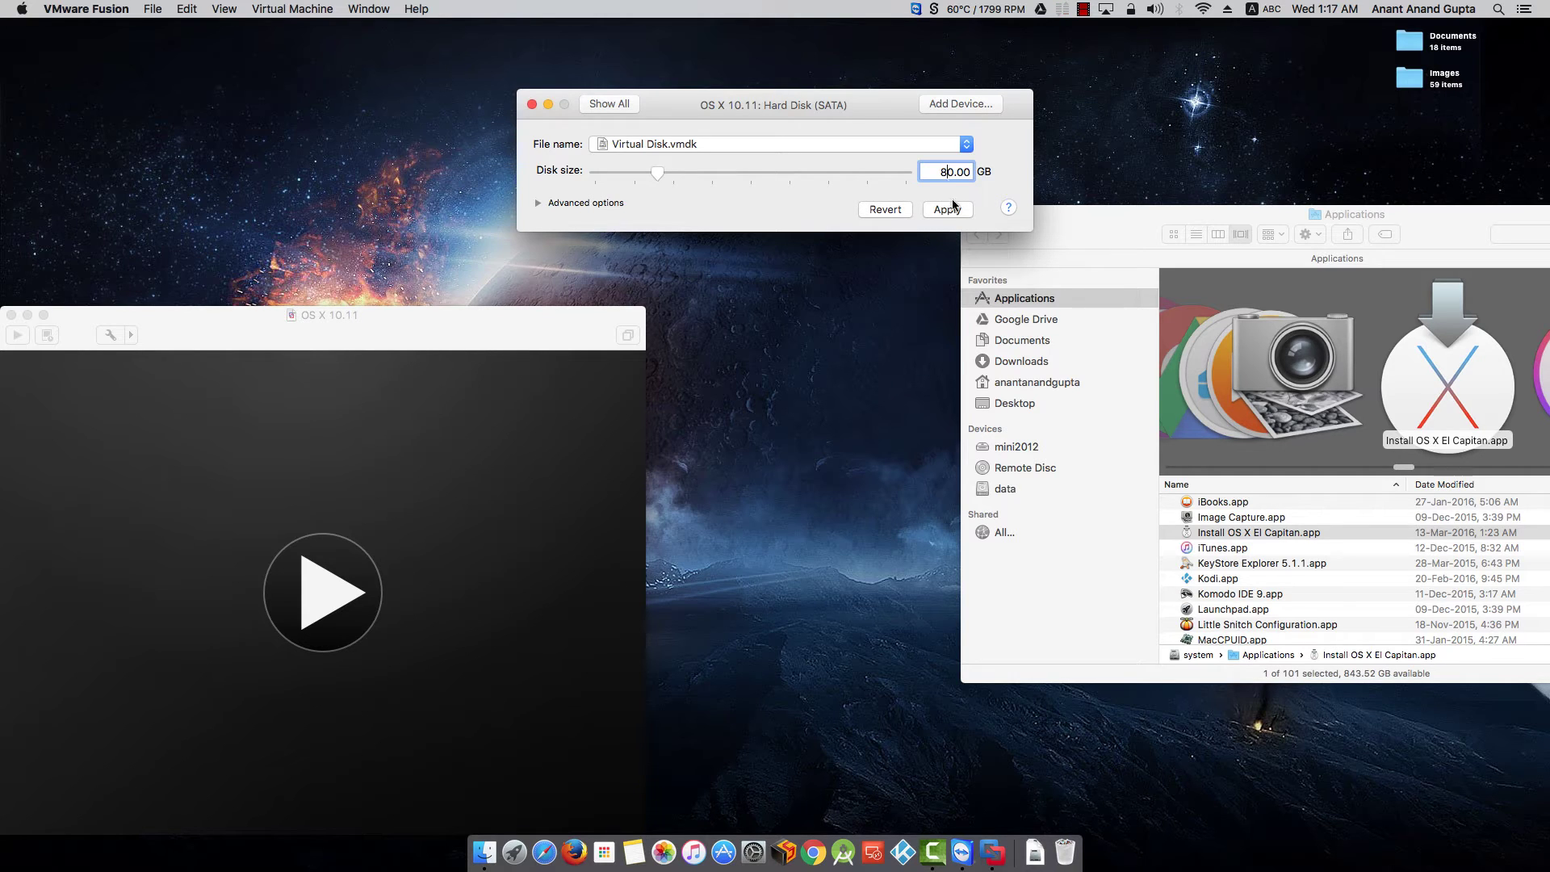
left_click(951, 211)
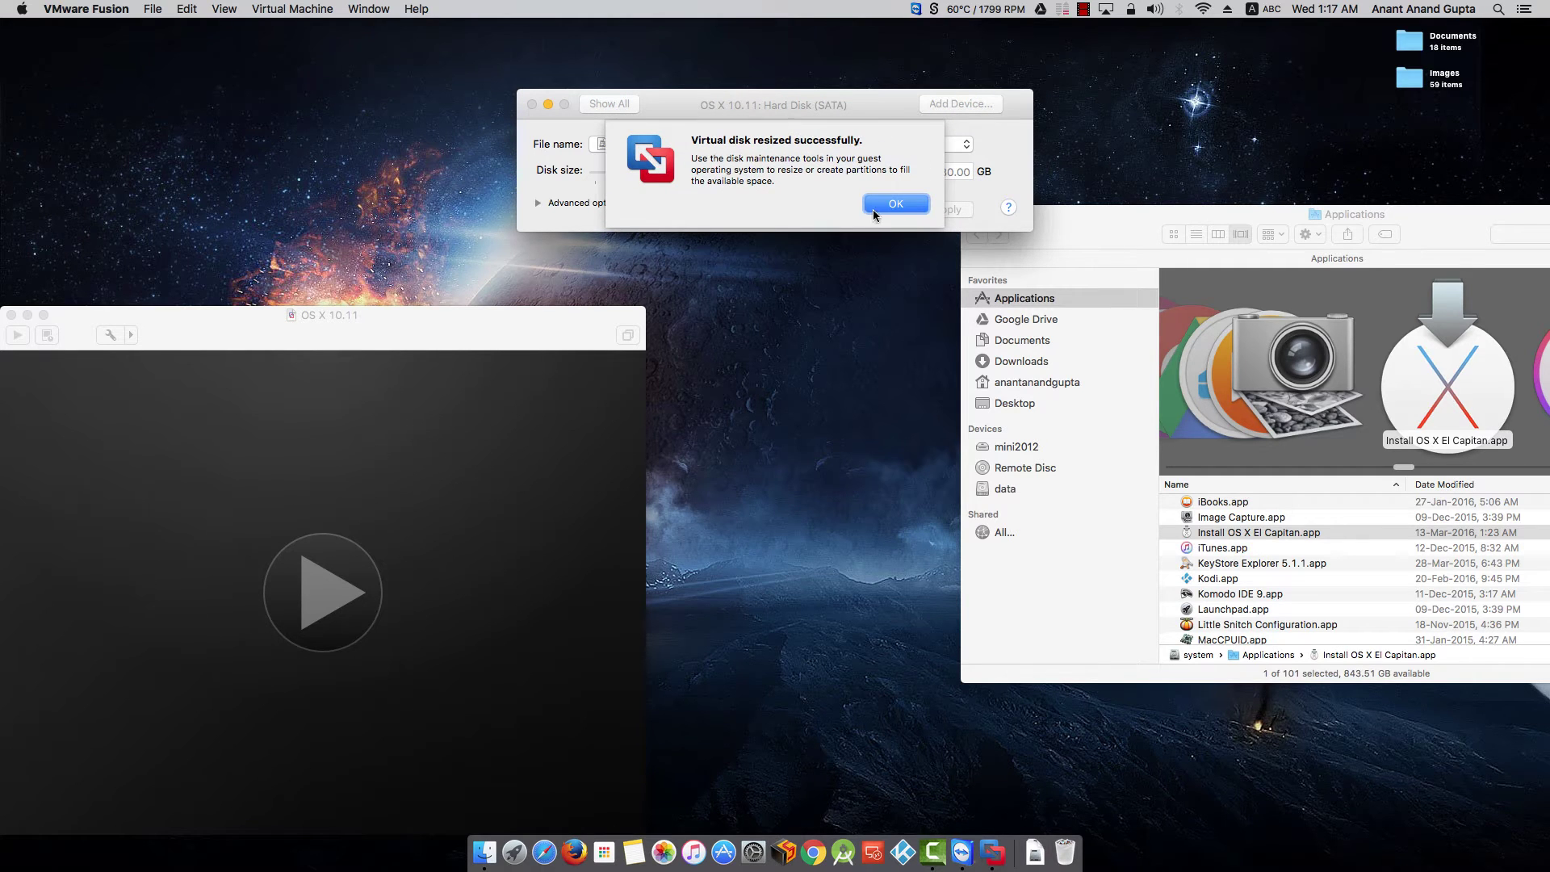
- Dismiss the resize message, close Settings and centre the virtual machine window
left_click(873, 210)
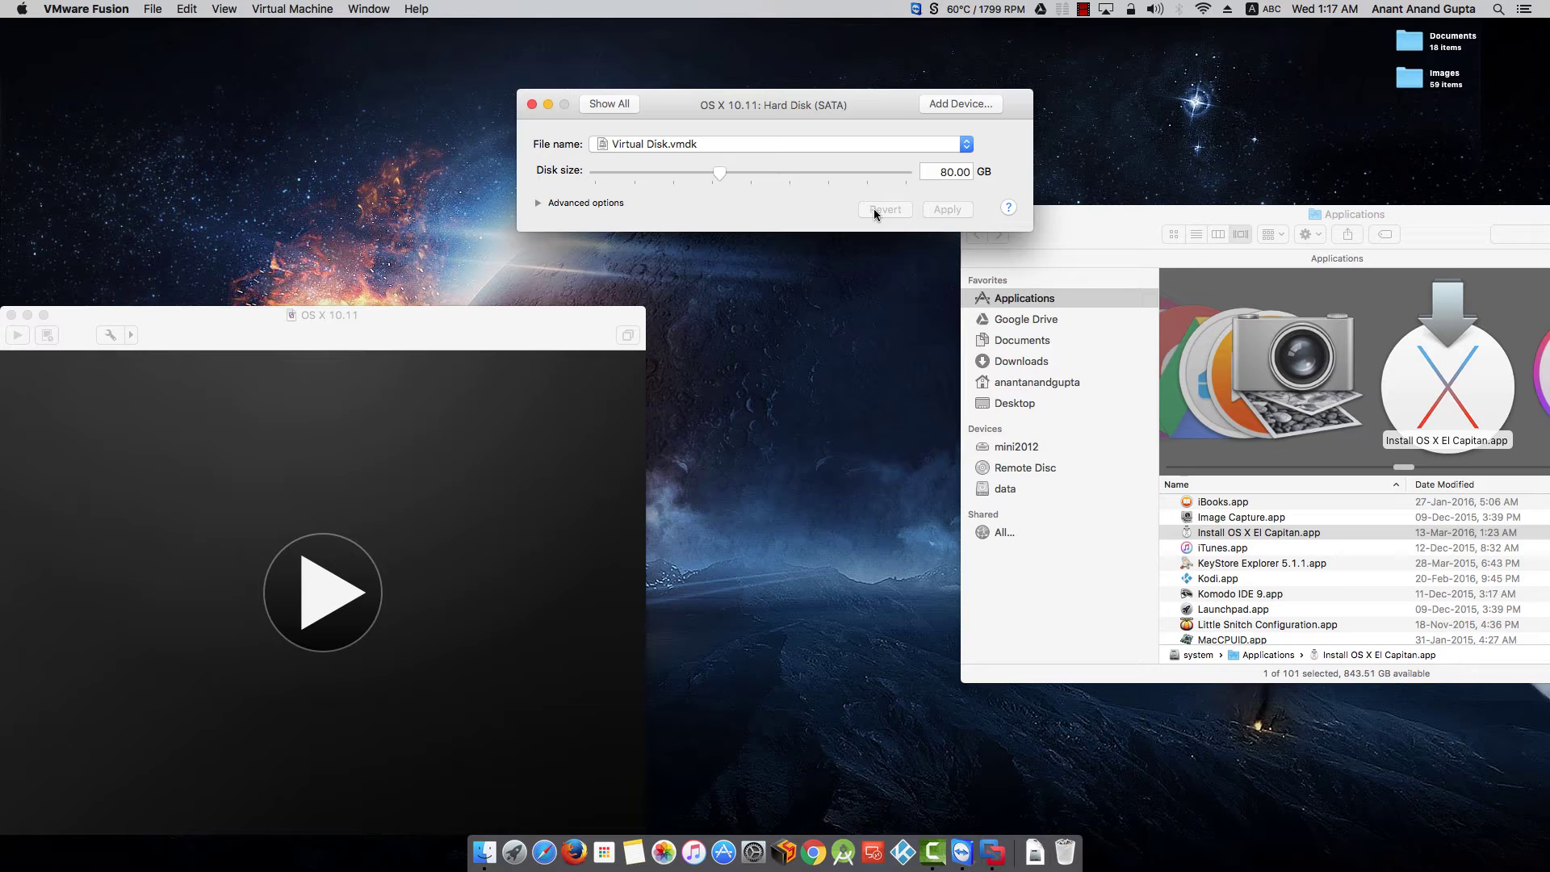
left_click(597, 105)
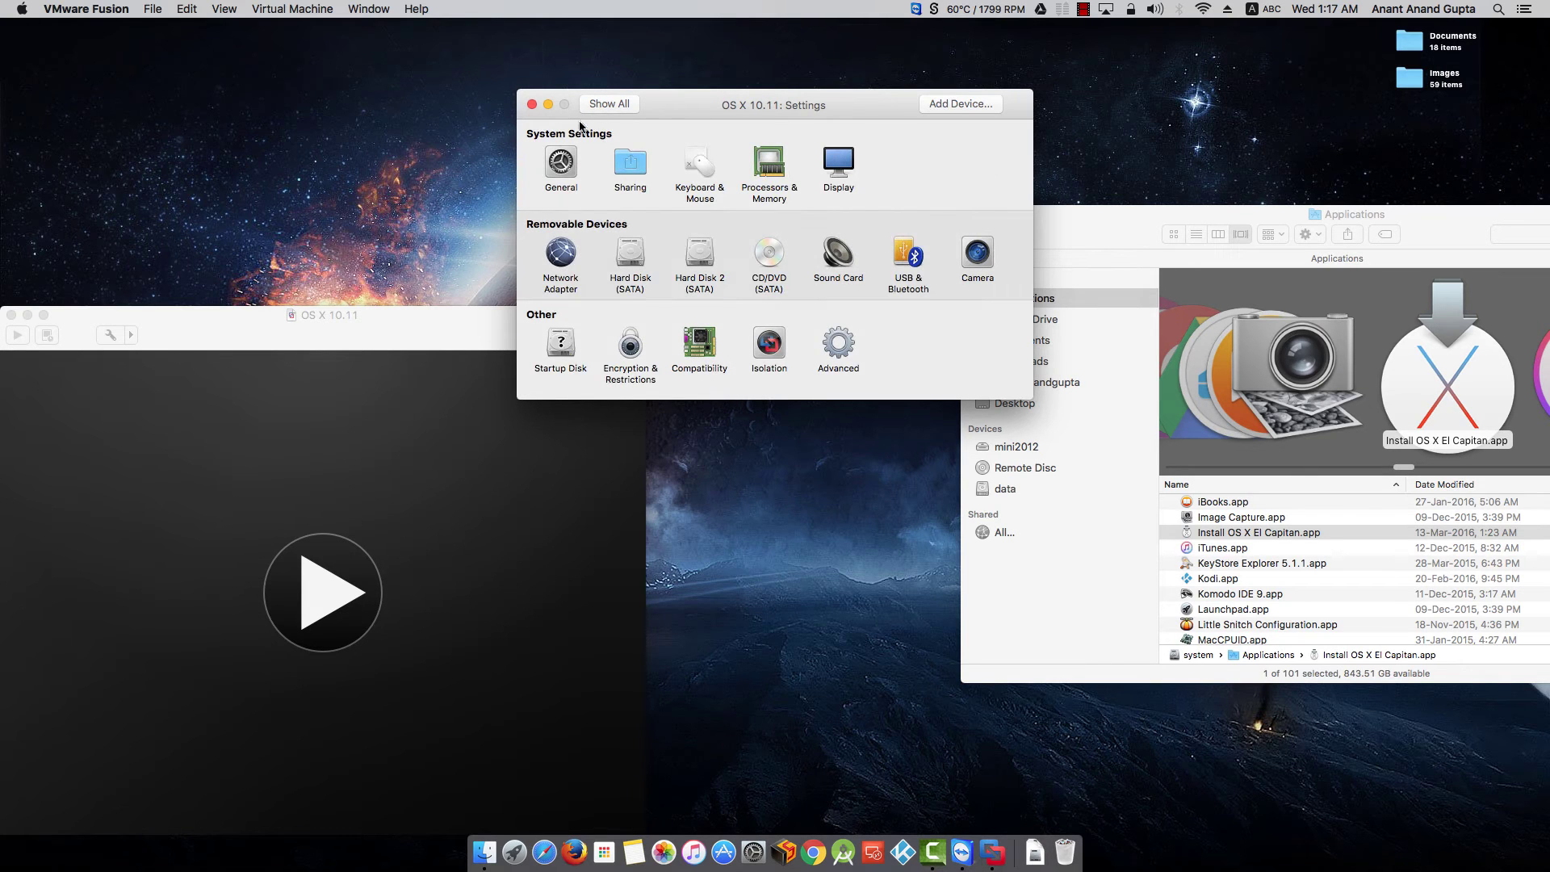
left_click(532, 104)
left_click_drag(512, 317, 993, 119)
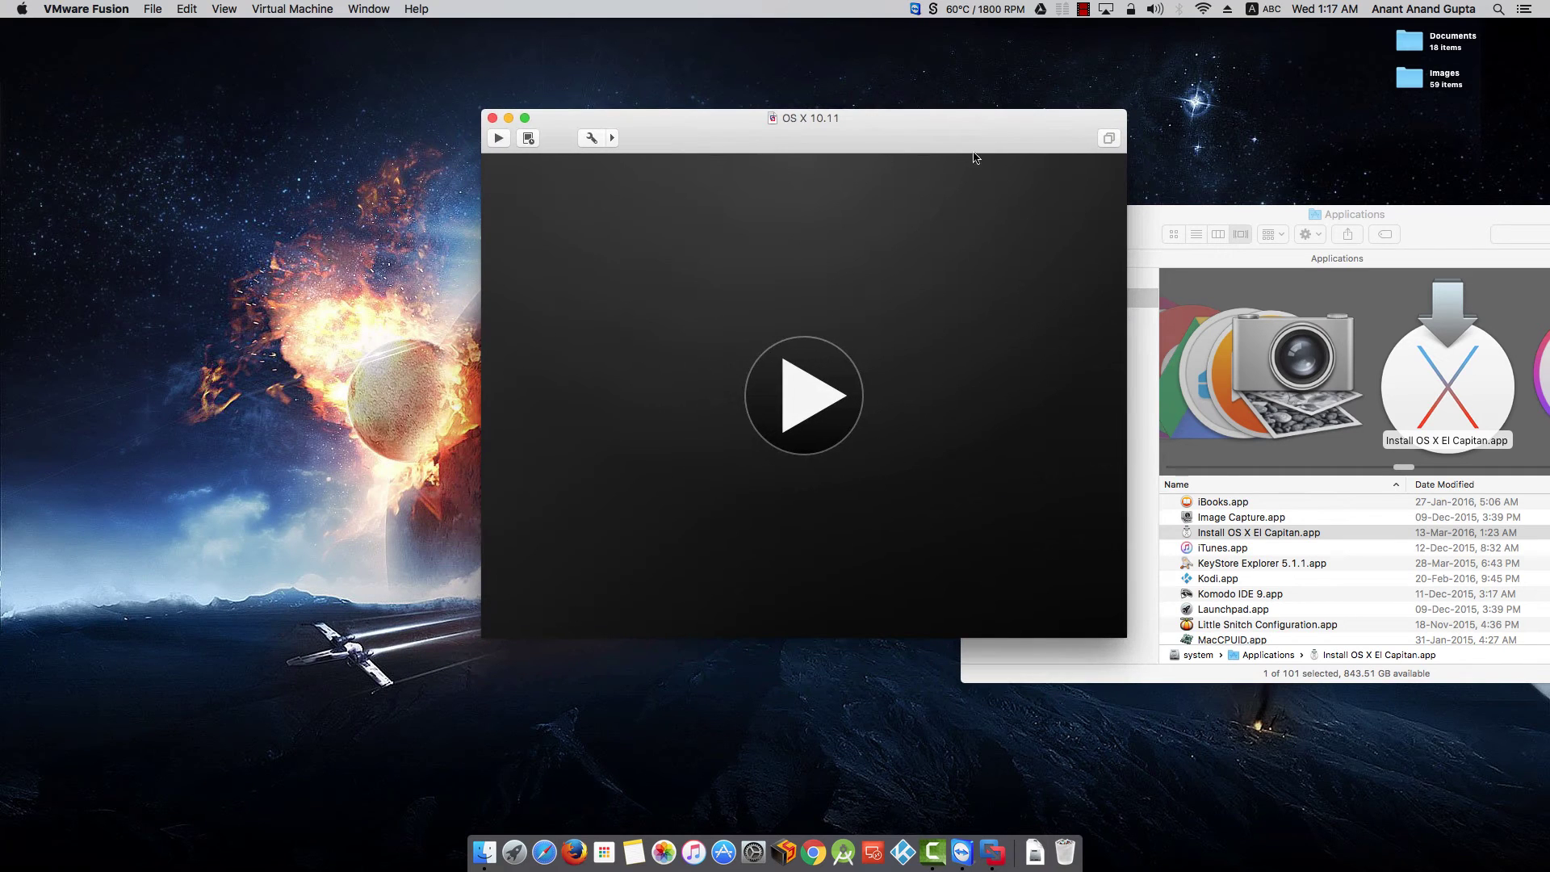
- Power on the OS X 10.11 virtual machine and shift its window left
left_click(803, 393)
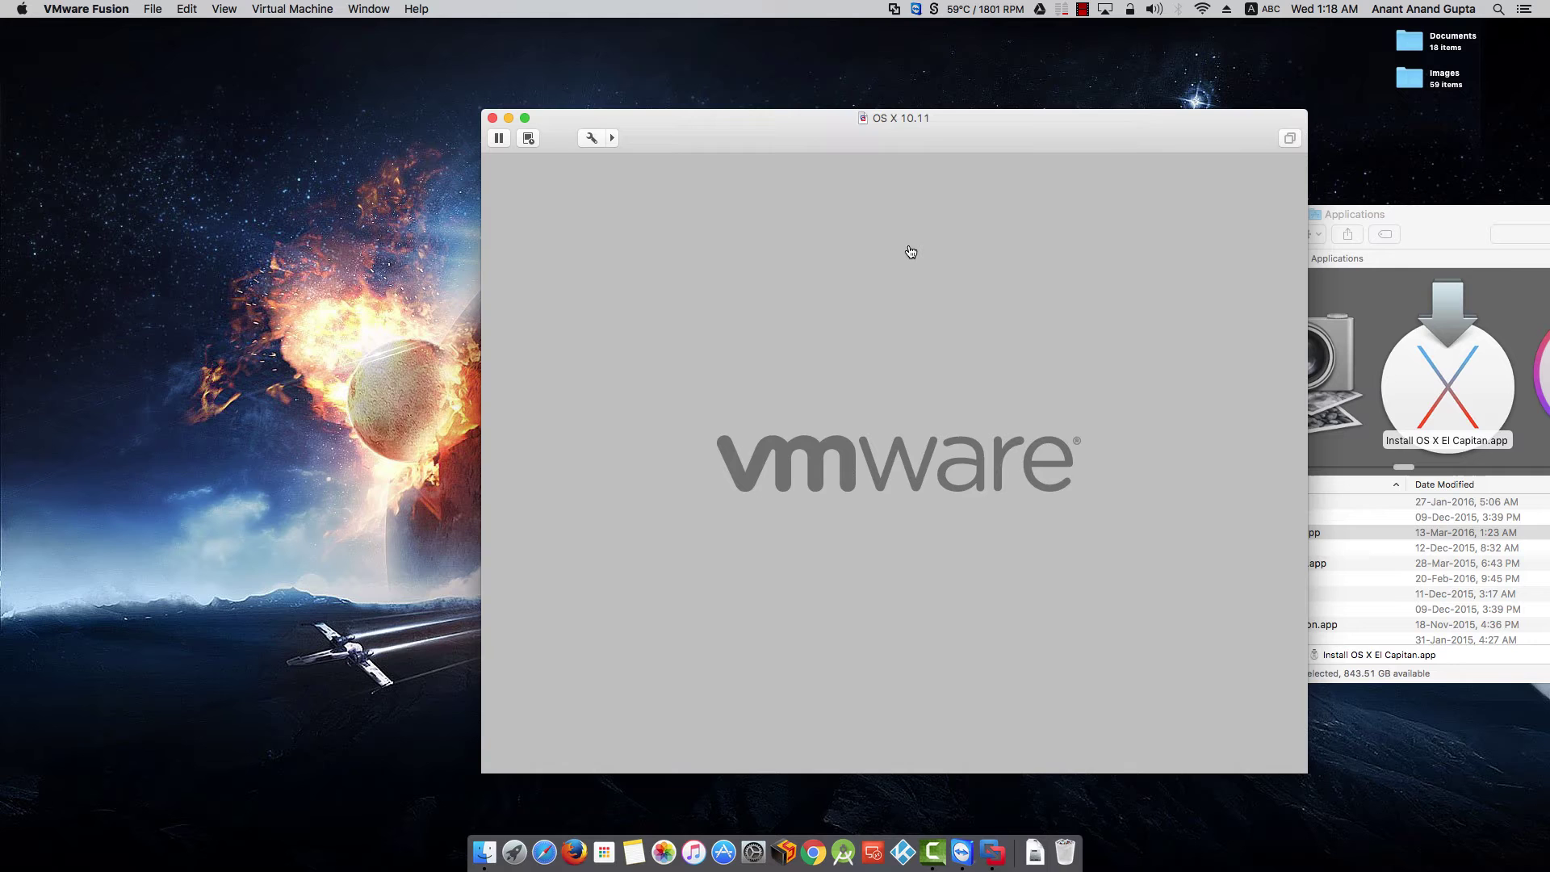
left_click_drag(941, 124, 830, 114)
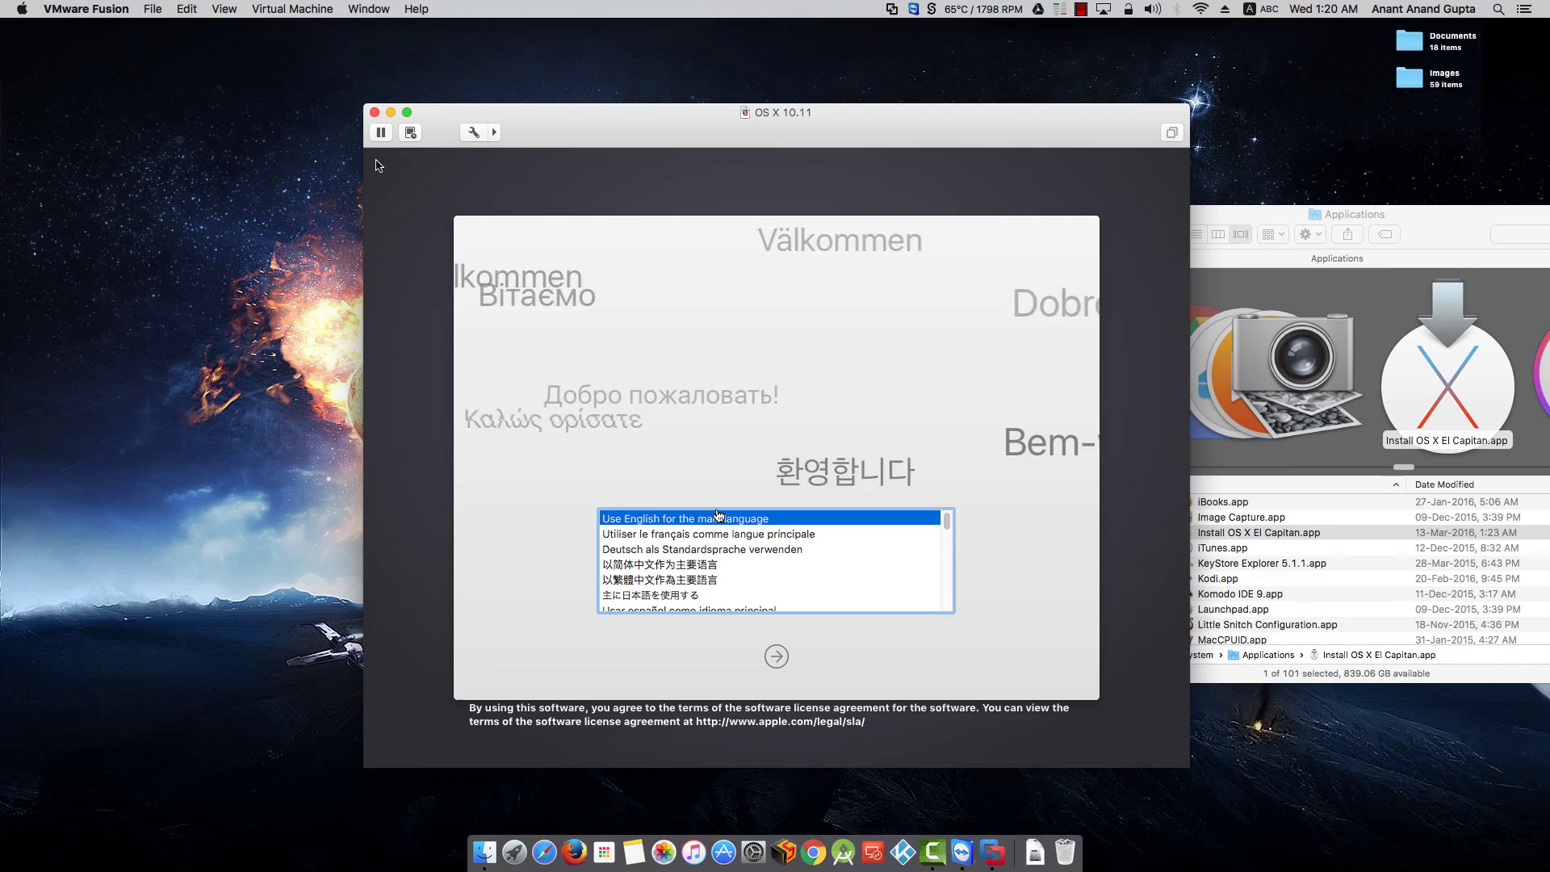
- Keep 'Use English for the main language' selected and continue to OS X Utilities
left_click(375, 165)
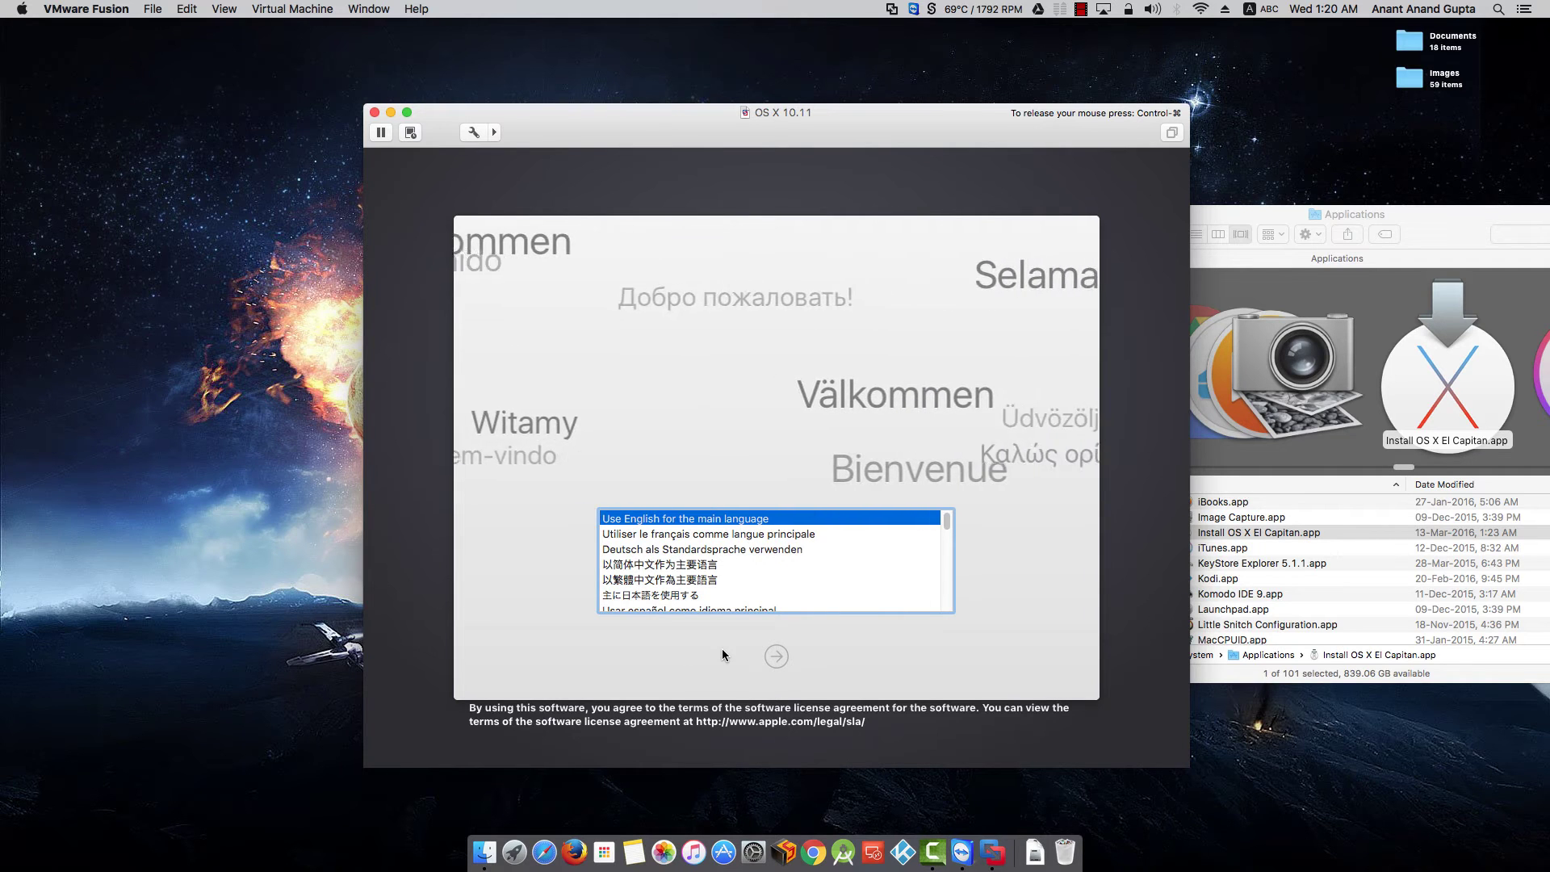
key("Return")
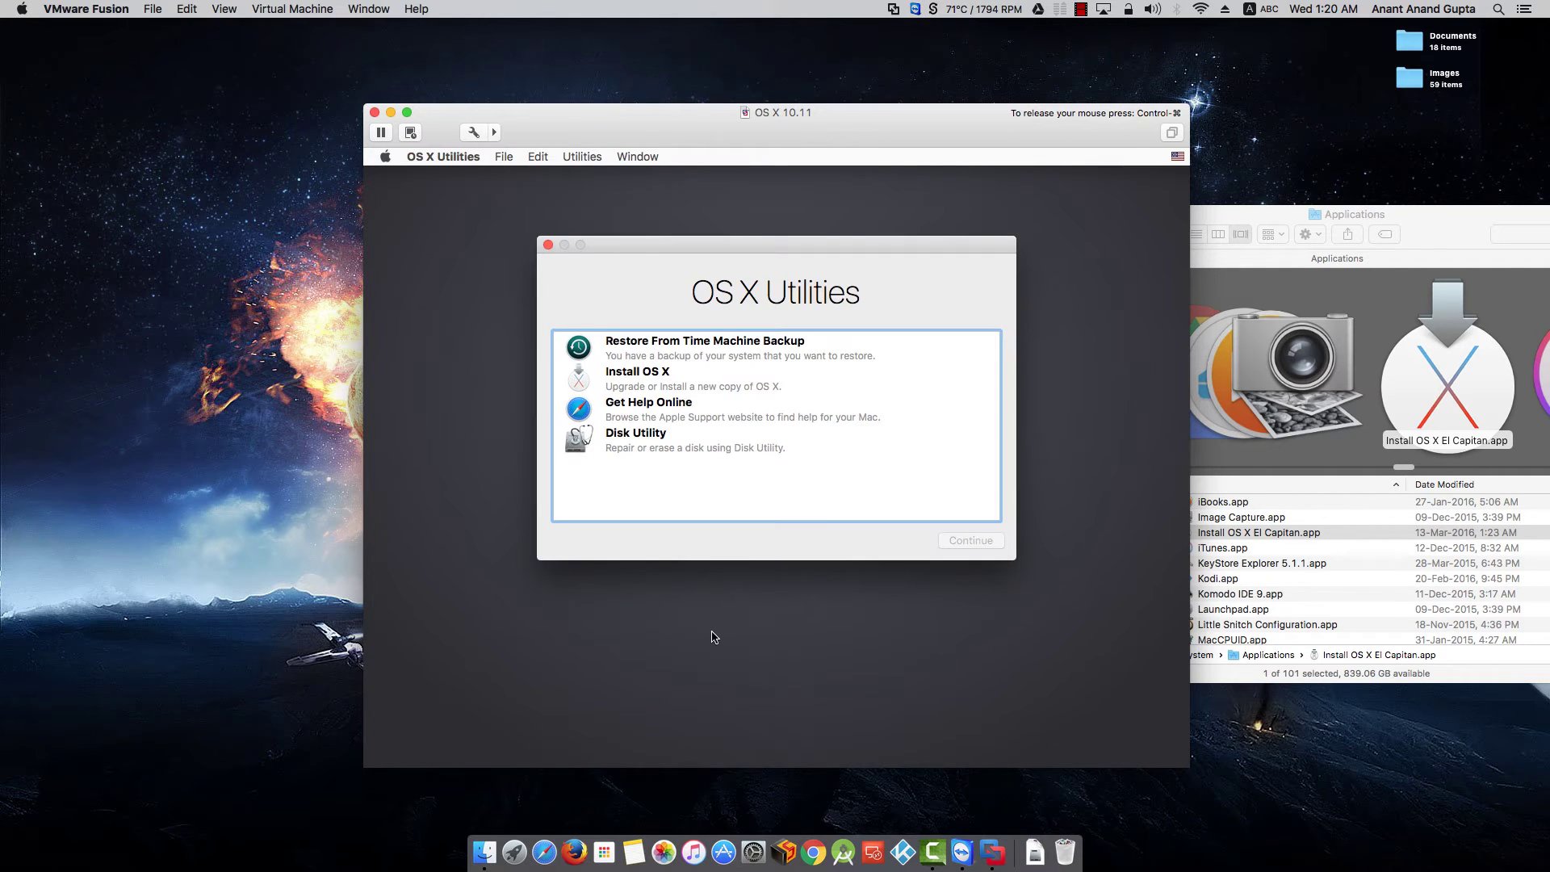
- Launch Disk Utility from OS X Utilities to show the OS X Base System volume details
left_click(659, 436)
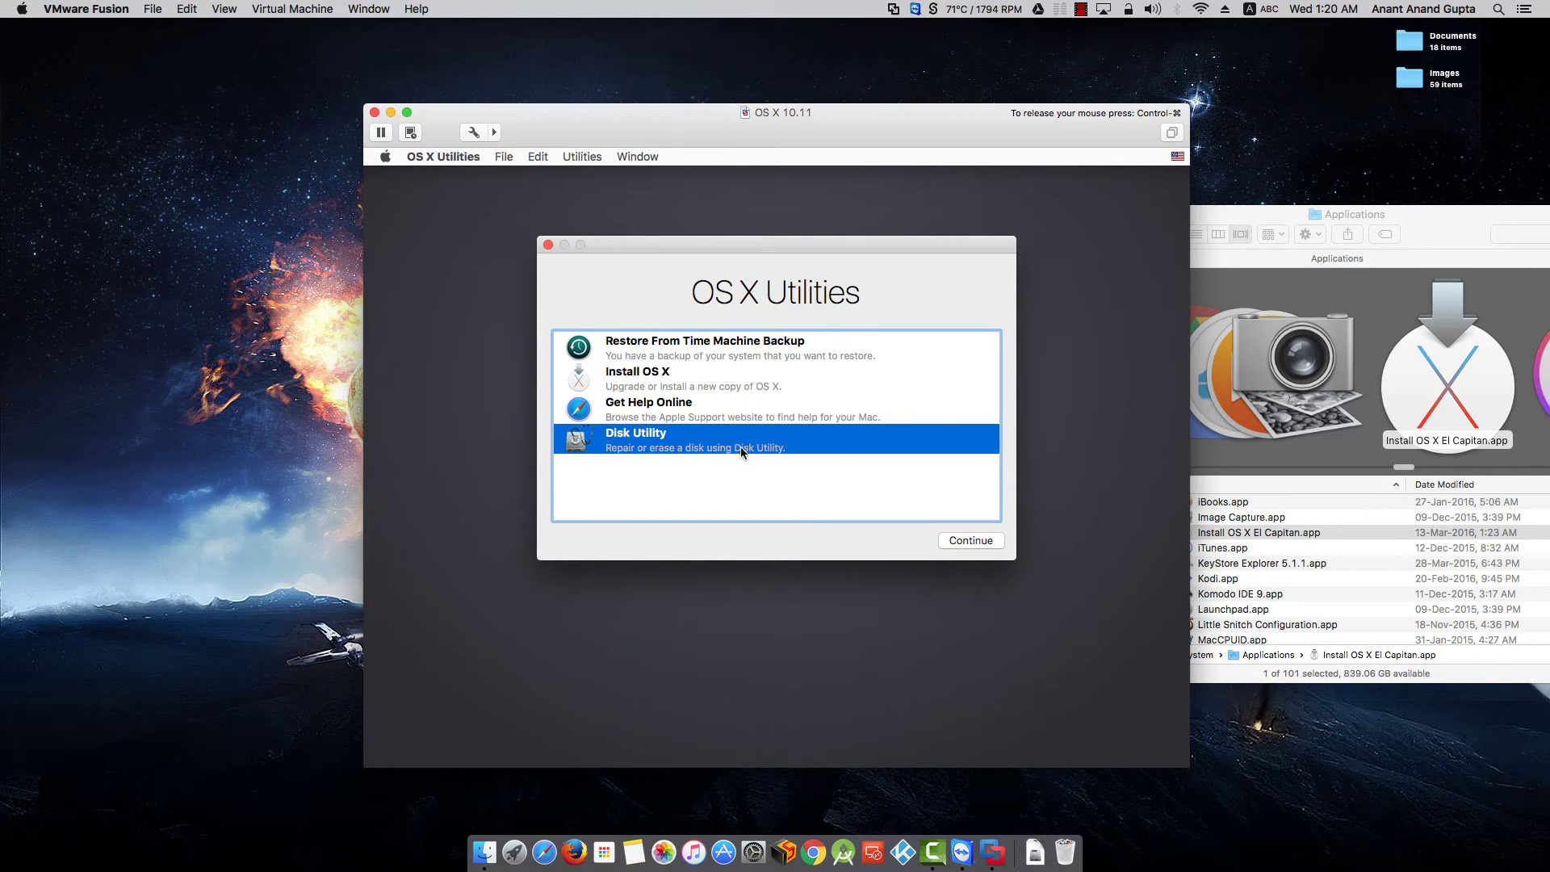
double_click(728, 446)
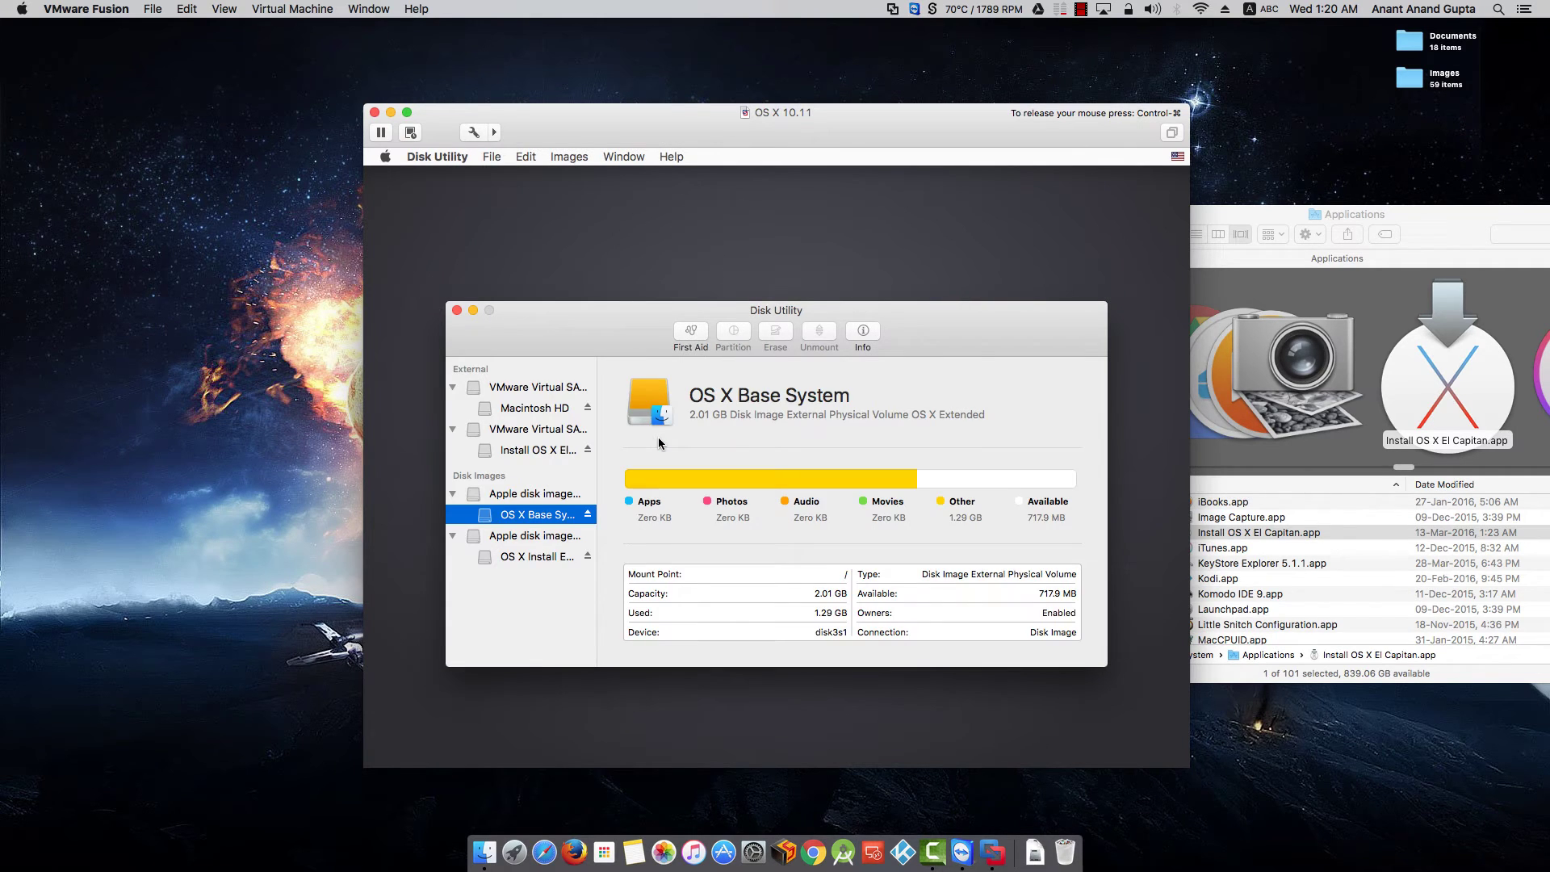
- Resize Macintosh HD to fill the whole 85.9 GB VMware virtual SATA disk, apply, and close Disk Utility
left_click_drag(647, 314, 645, 260)
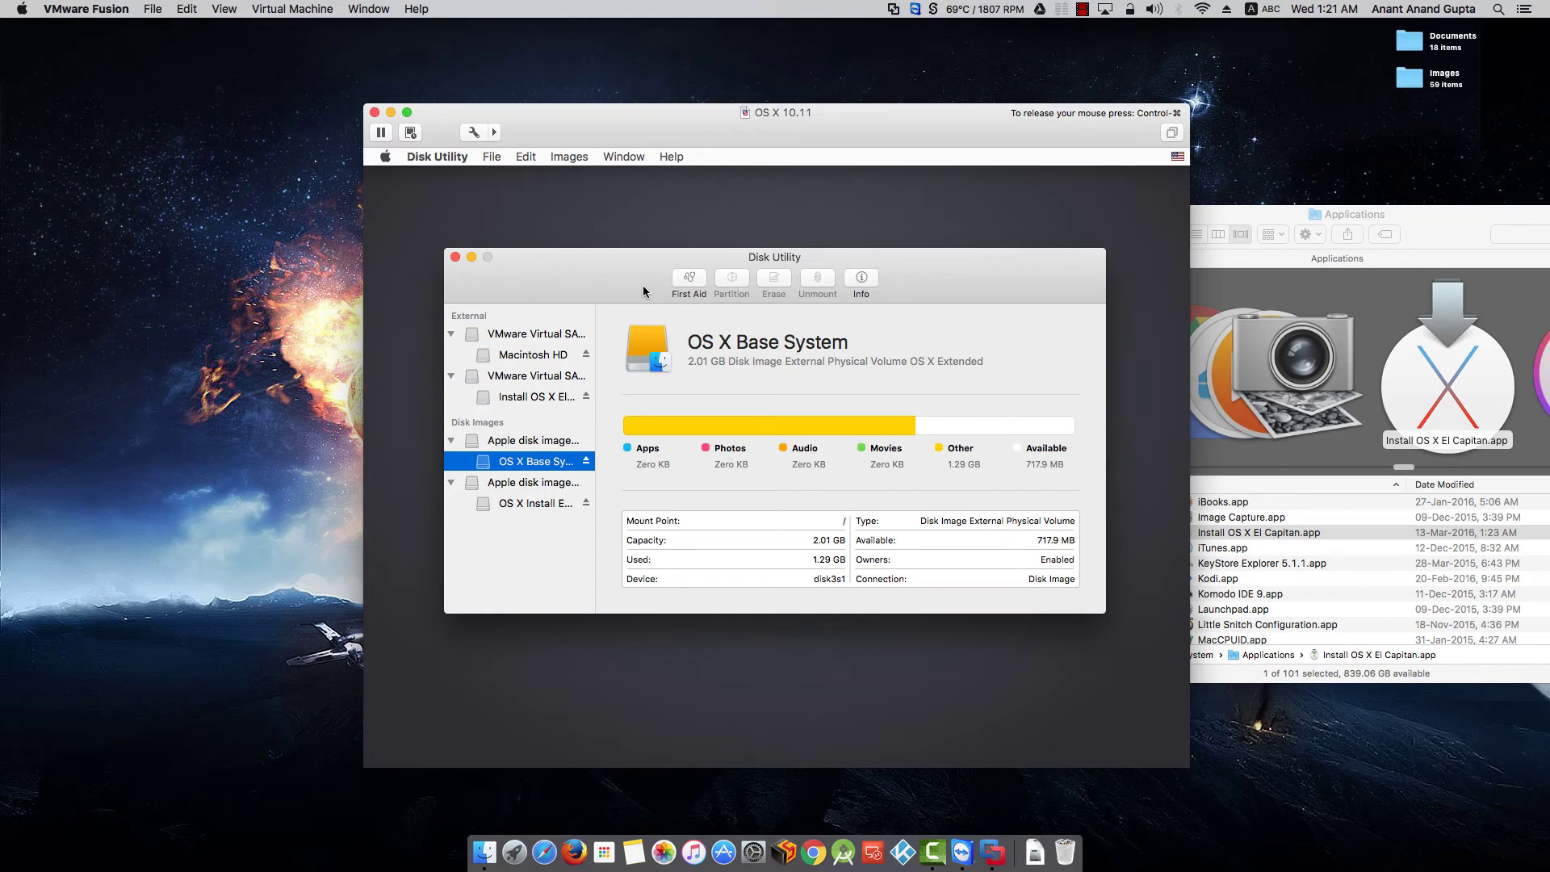
left_click(554, 339)
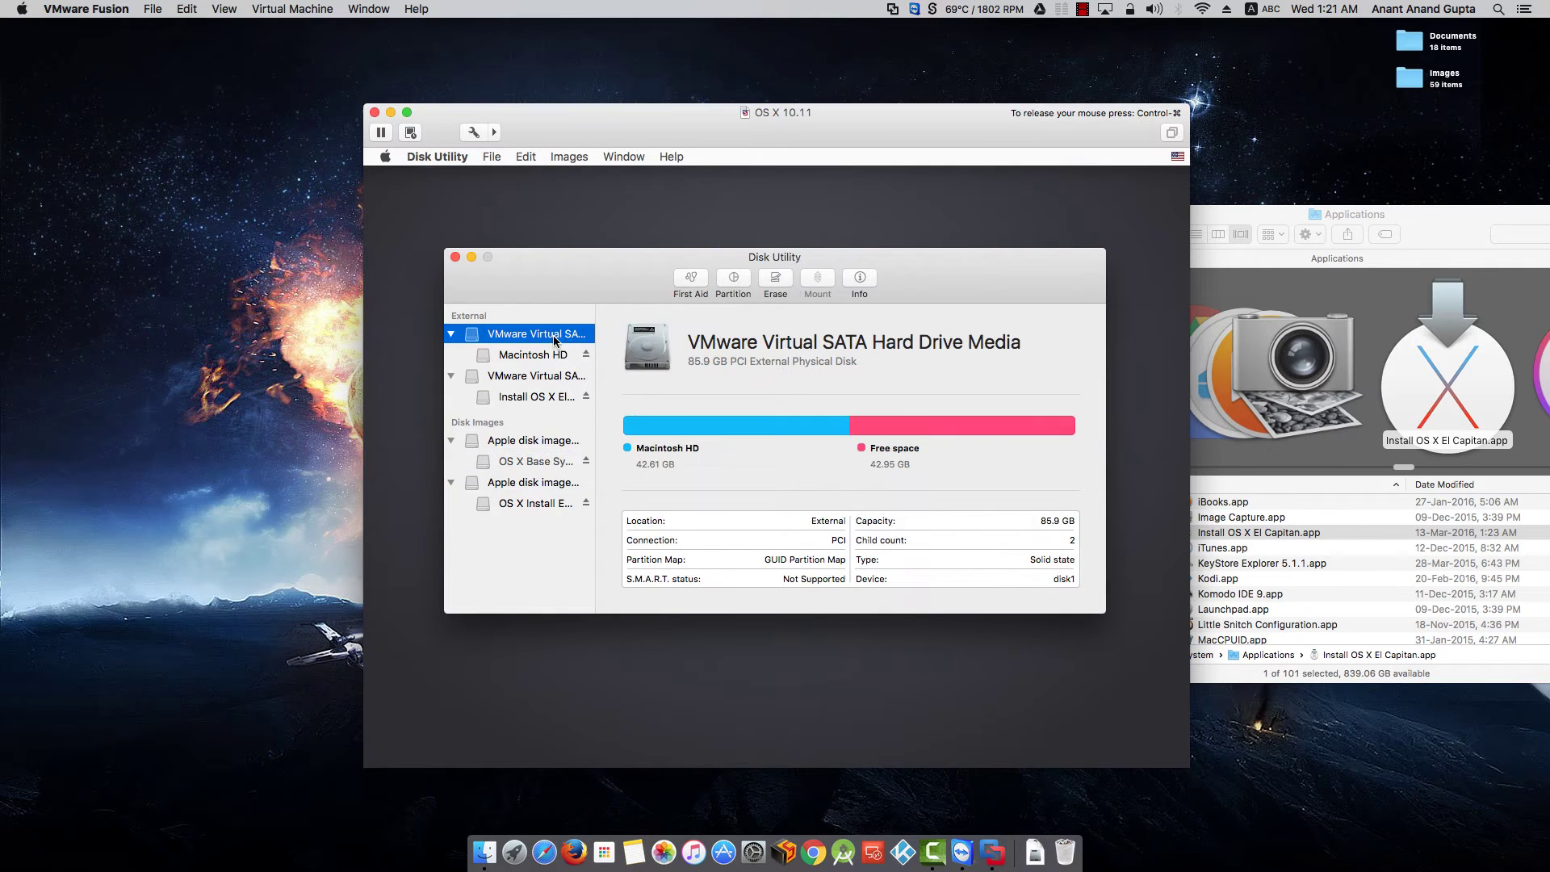
left_click(736, 279)
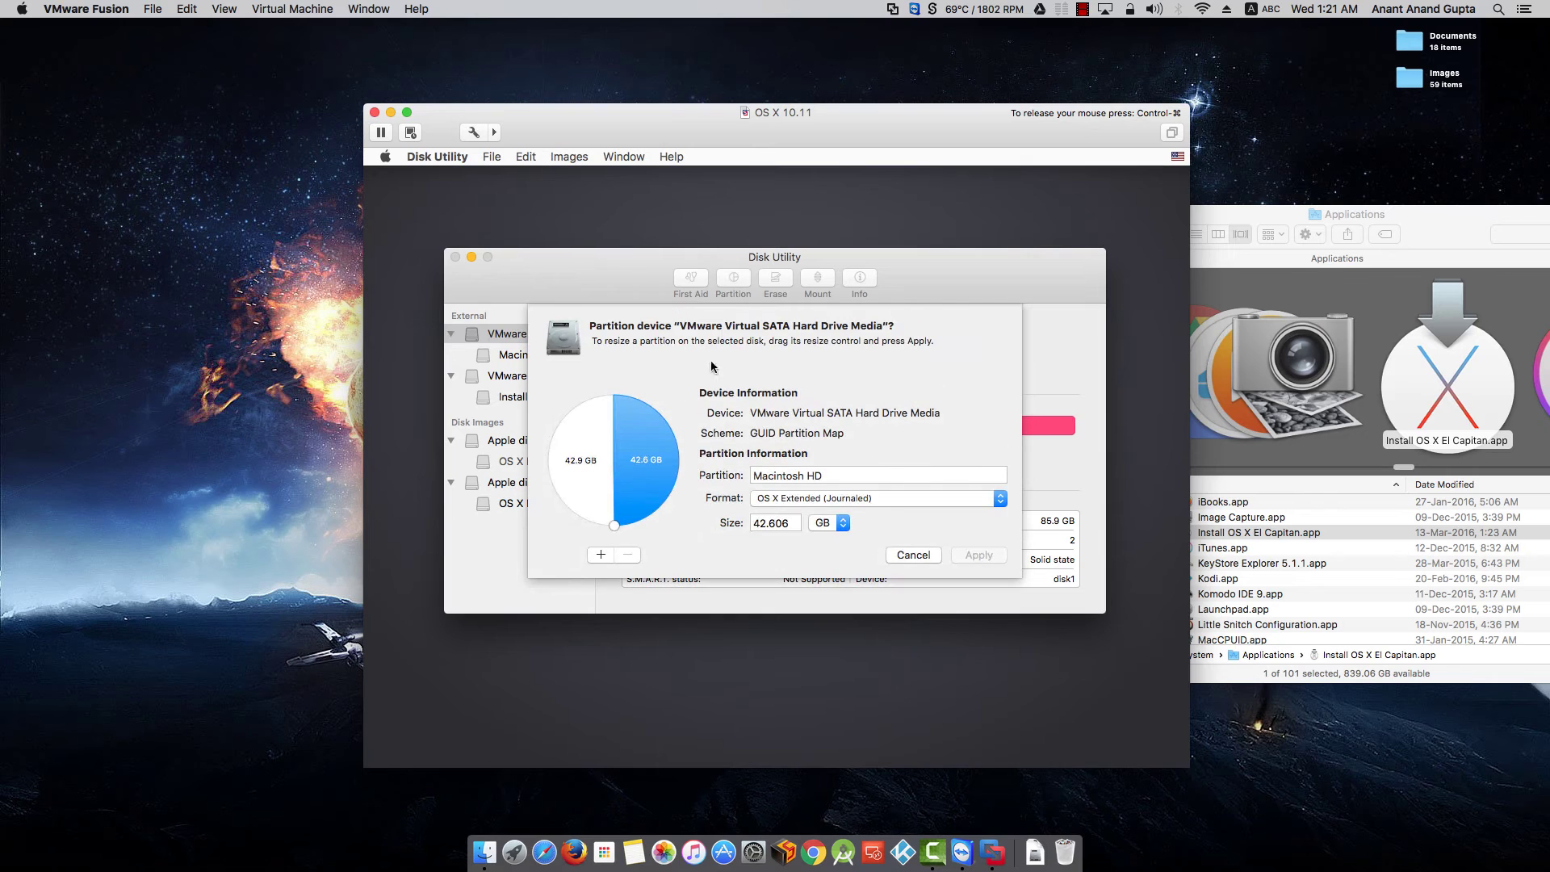
left_click_drag(617, 521, 584, 516)
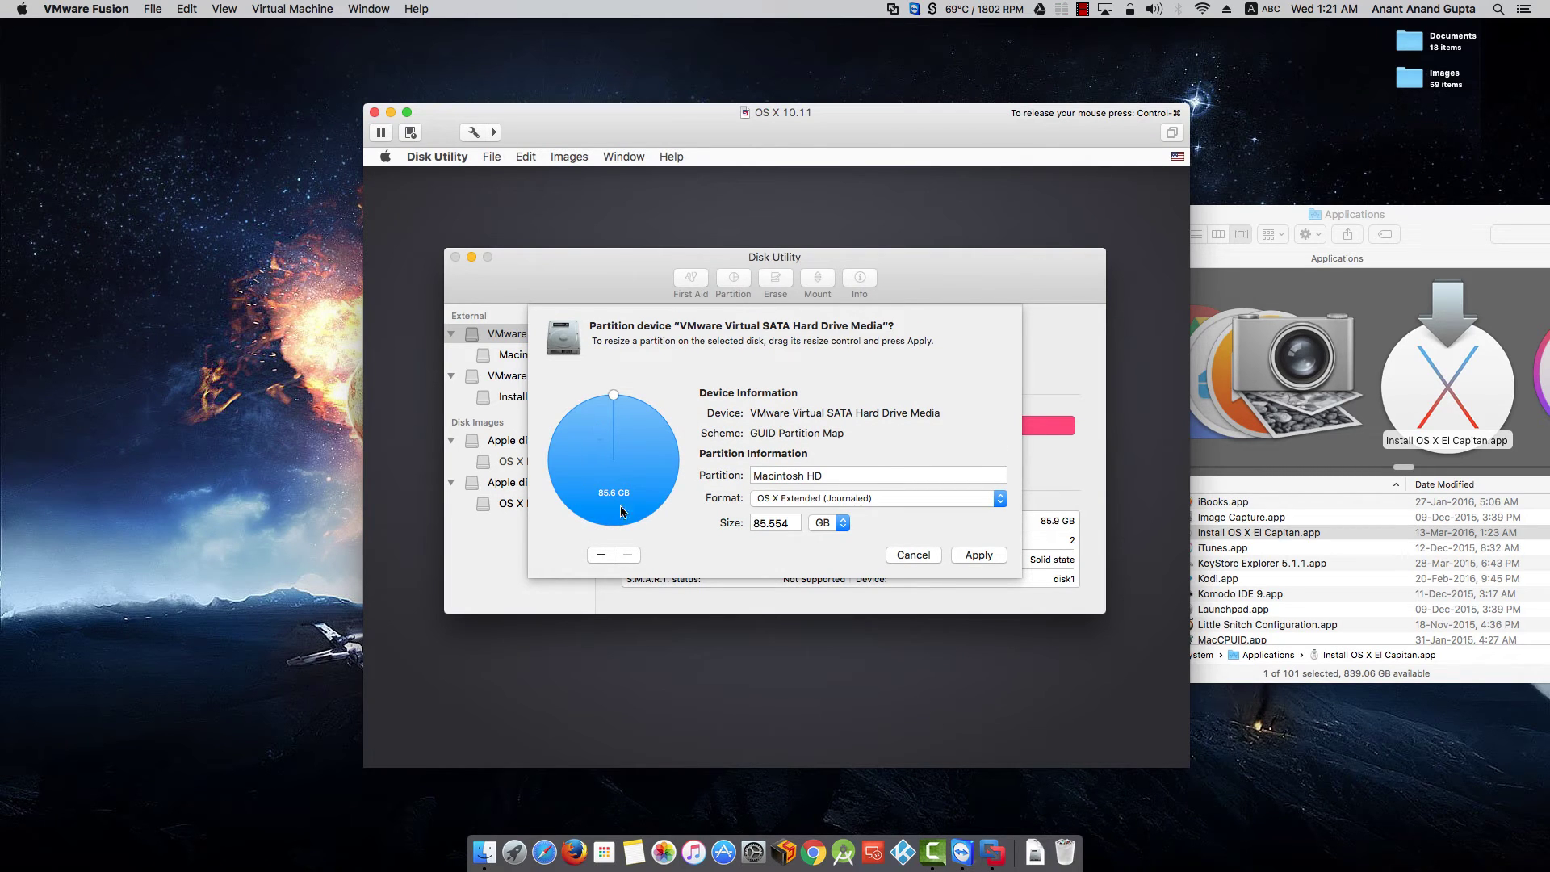
left_click(954, 552)
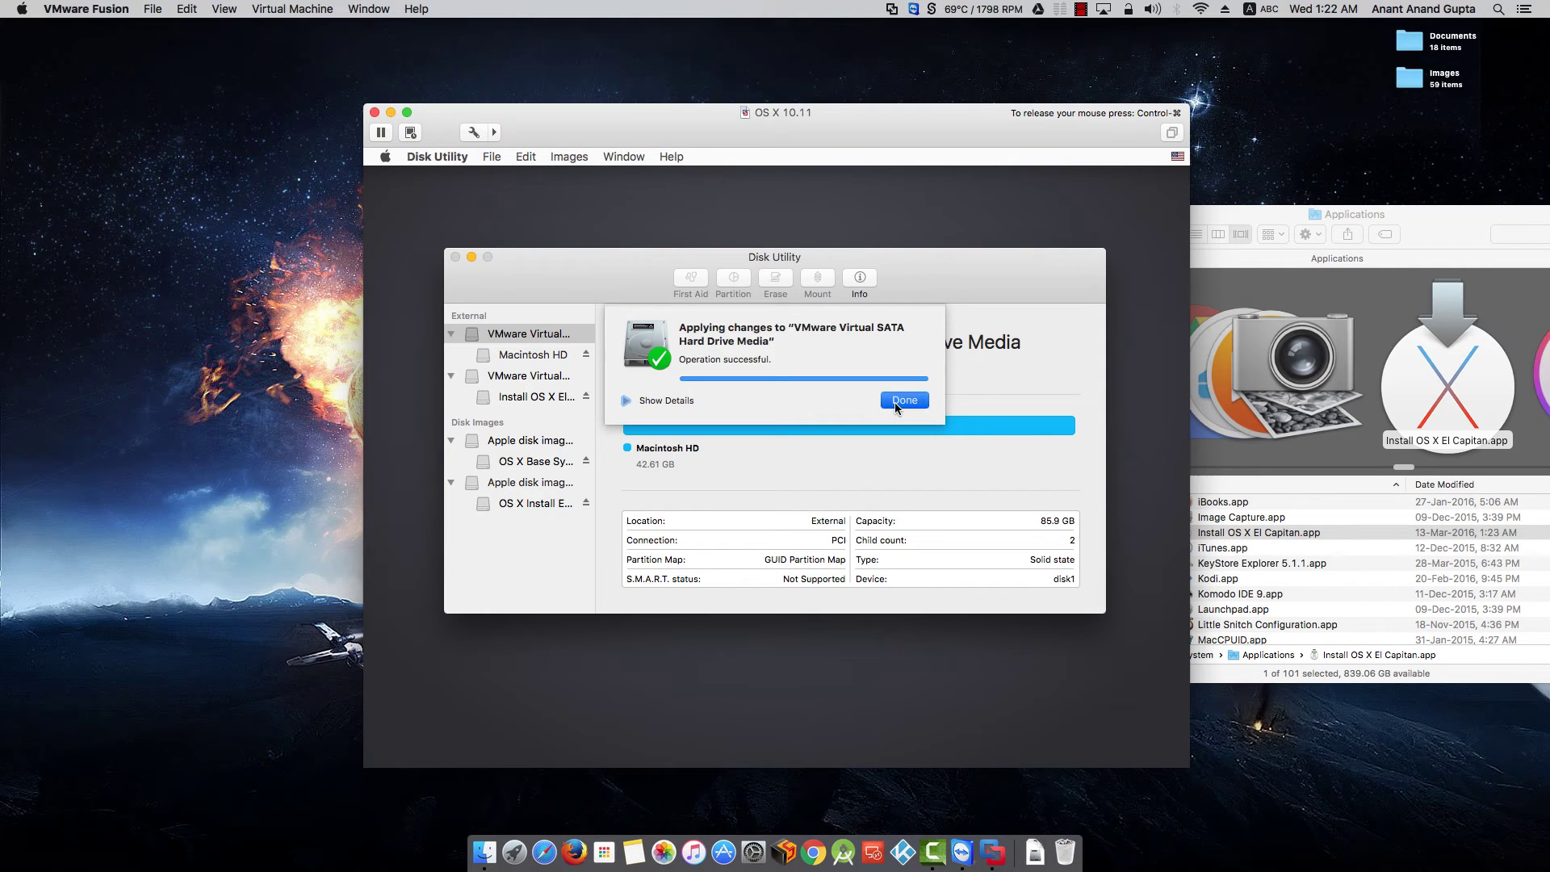
left_click(896, 402)
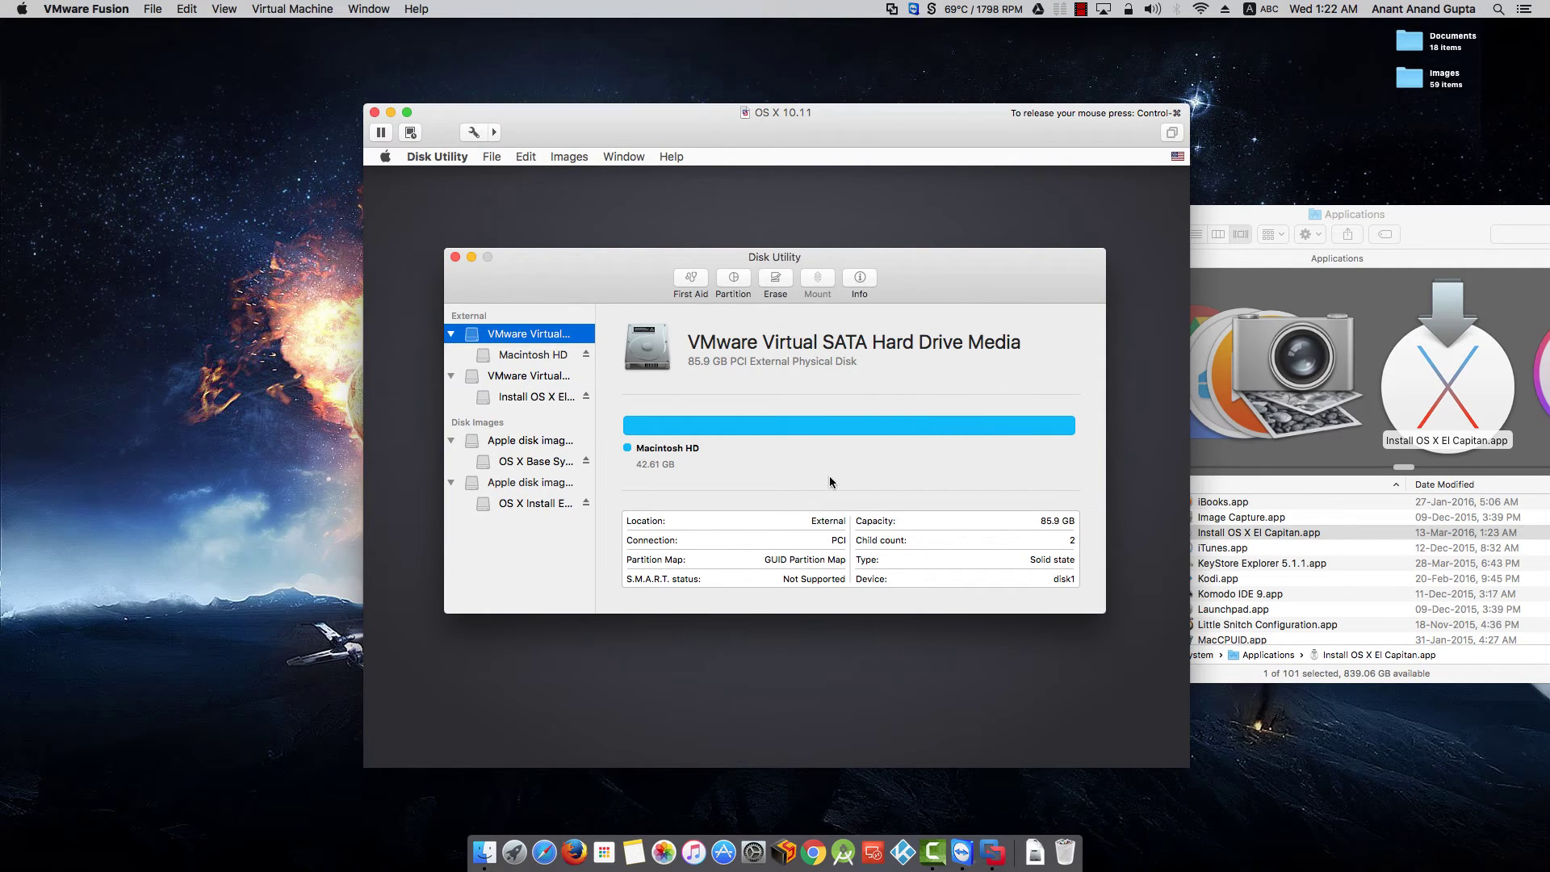
left_click(456, 258)
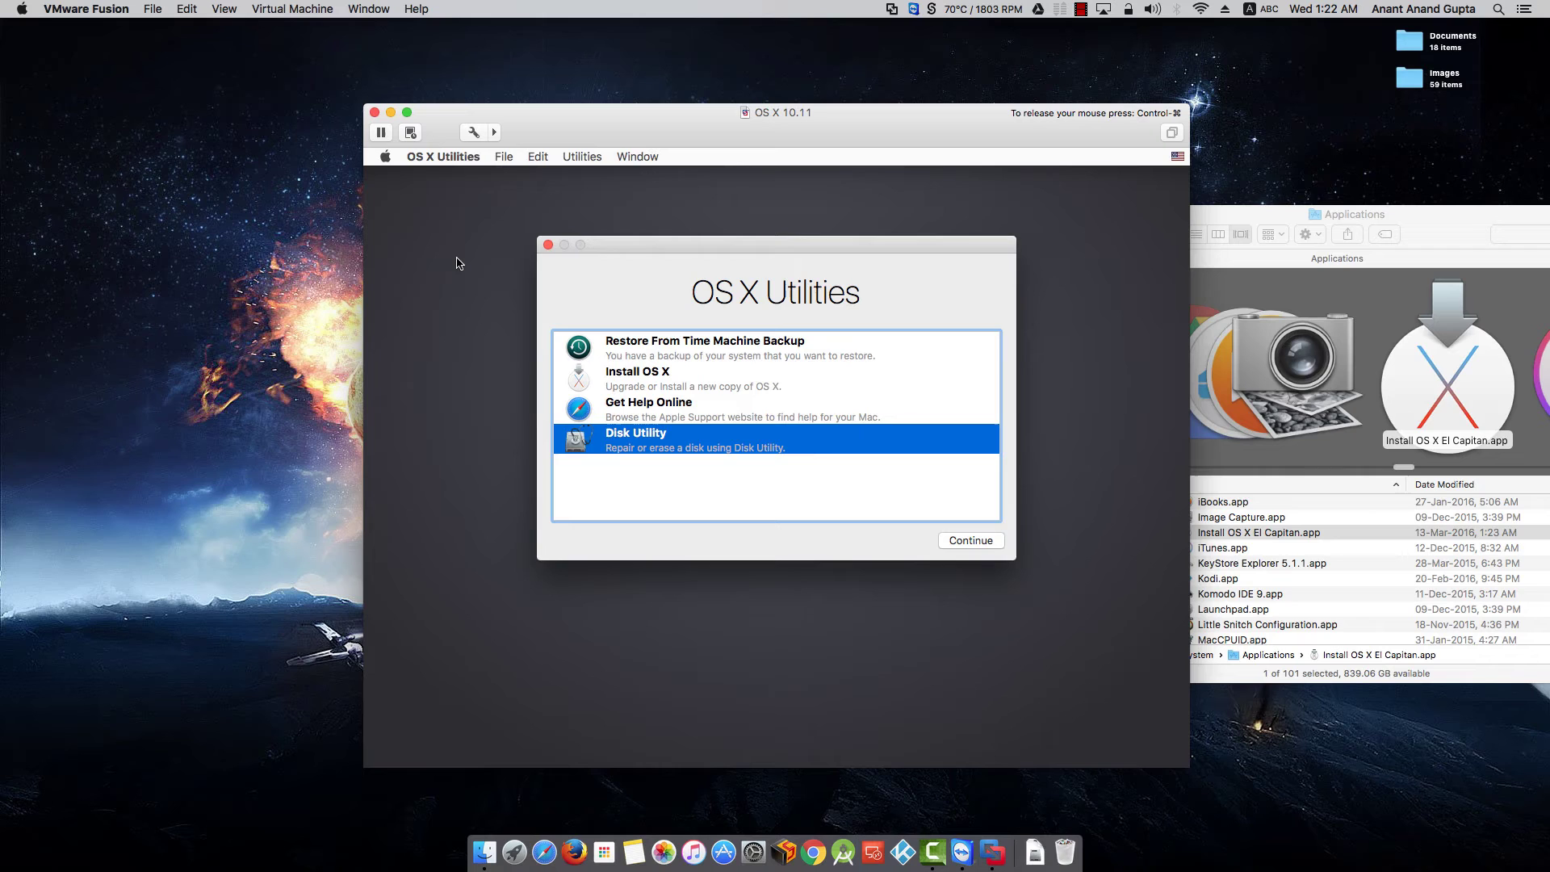
- Select Install OS X in the utilities list and continue to launch the installer
left_click(658, 381)
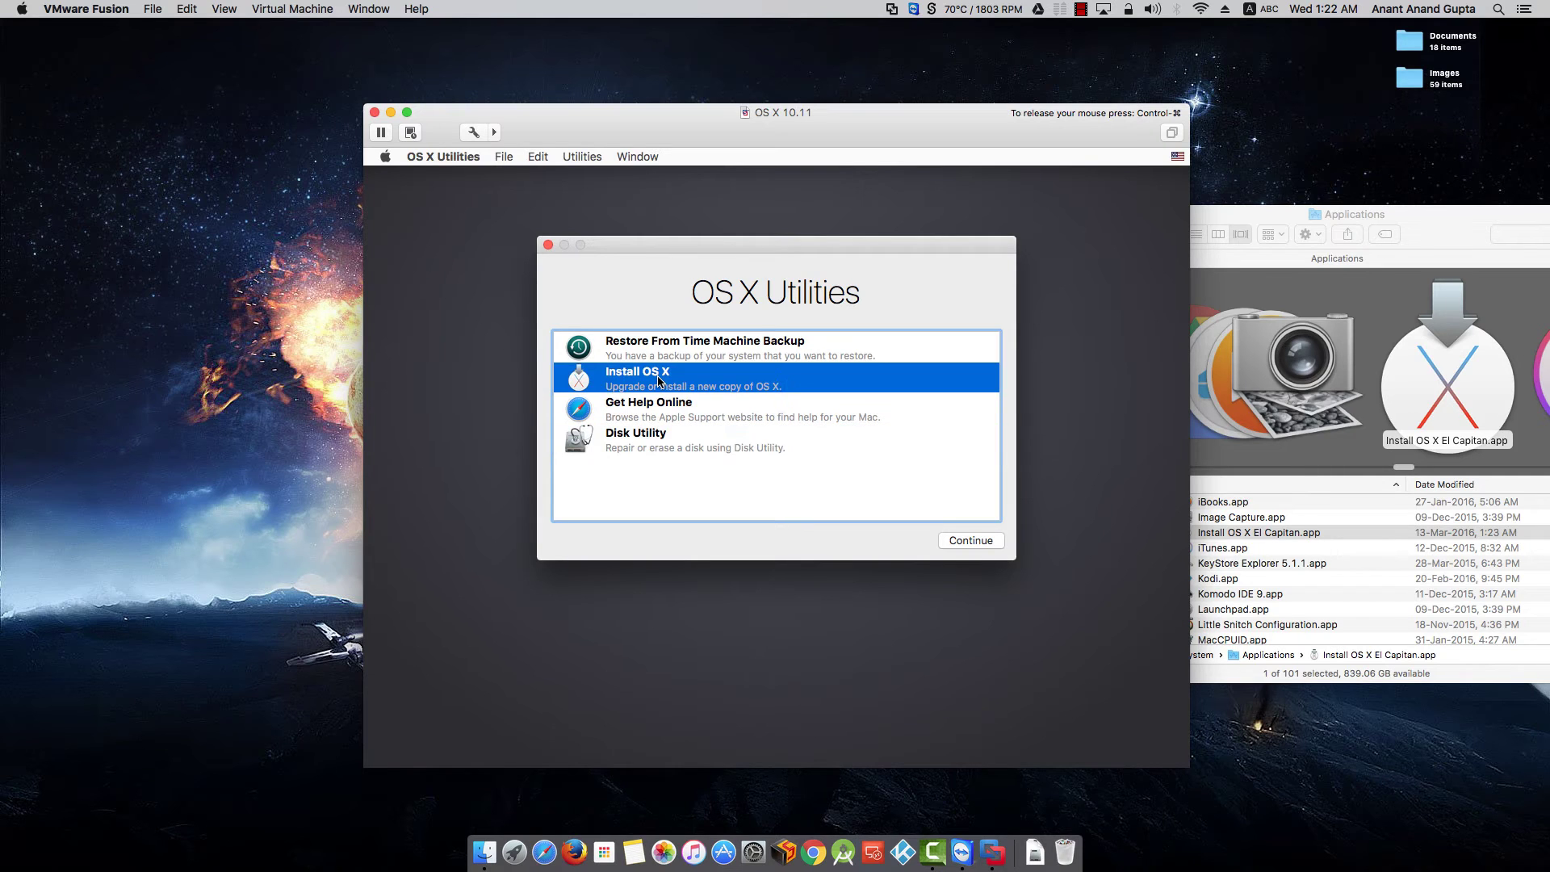
left_click(955, 543)
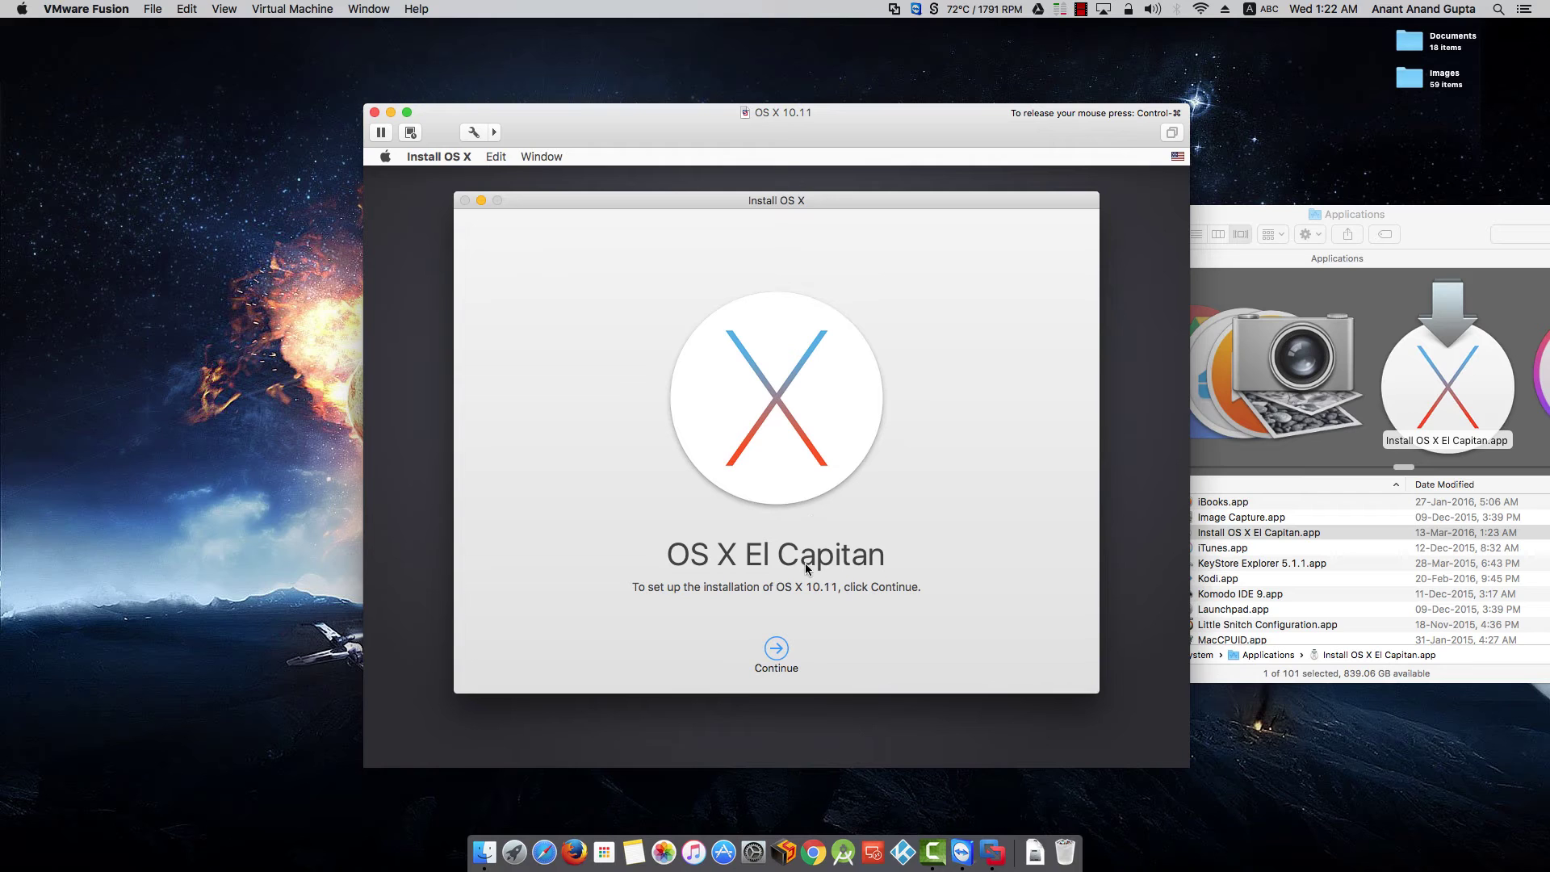
- Proceed to the El Capitan license agreement and agree to its terms, confirming in the sheet
left_click(780, 650)
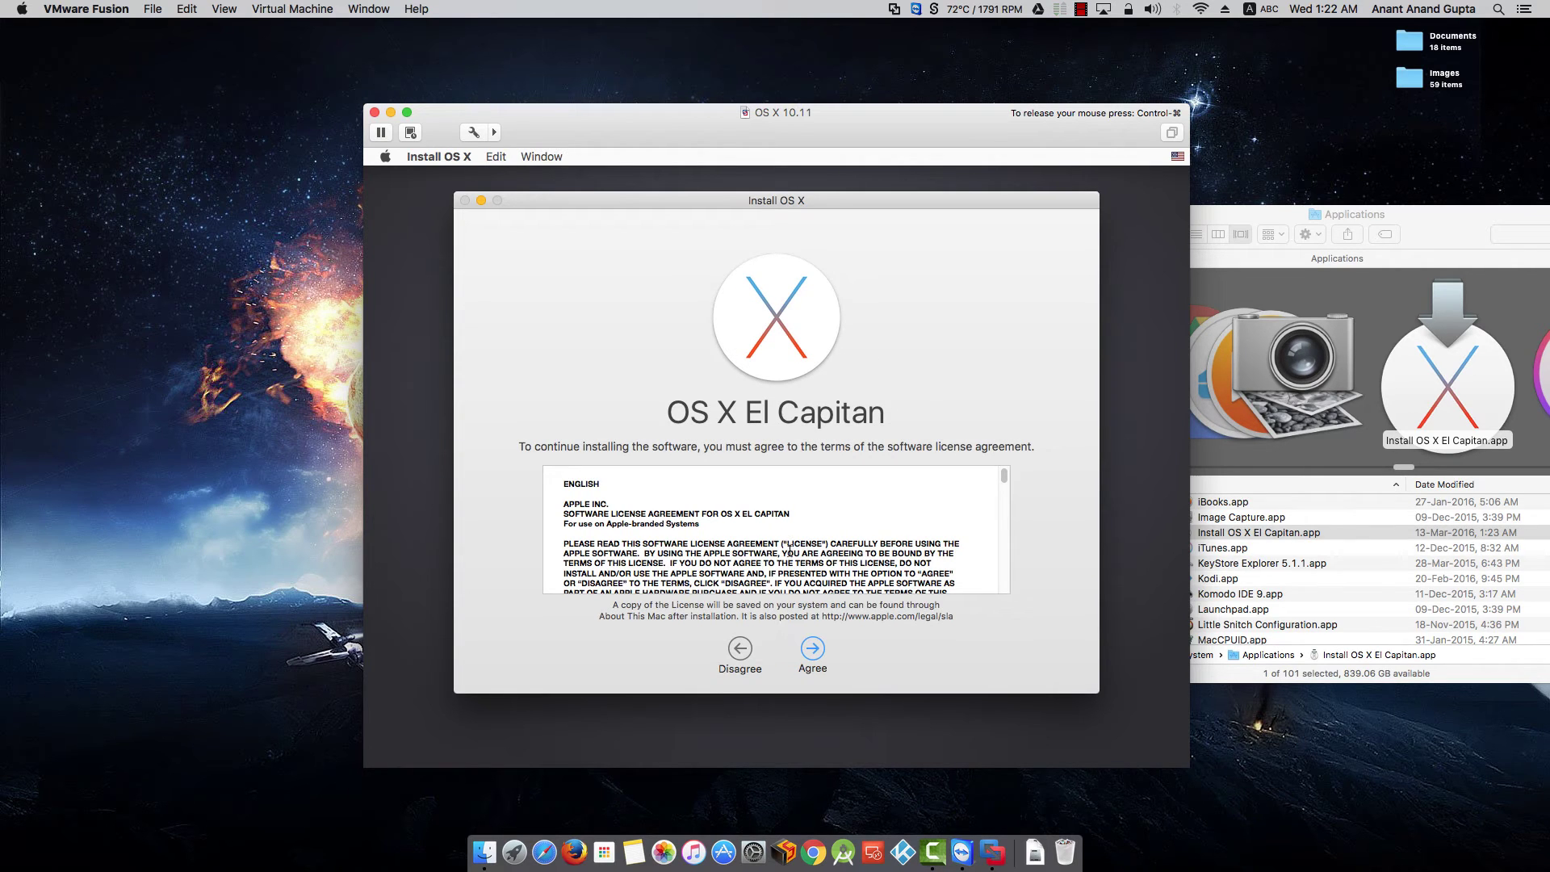
left_click(813, 649)
left_click(812, 648)
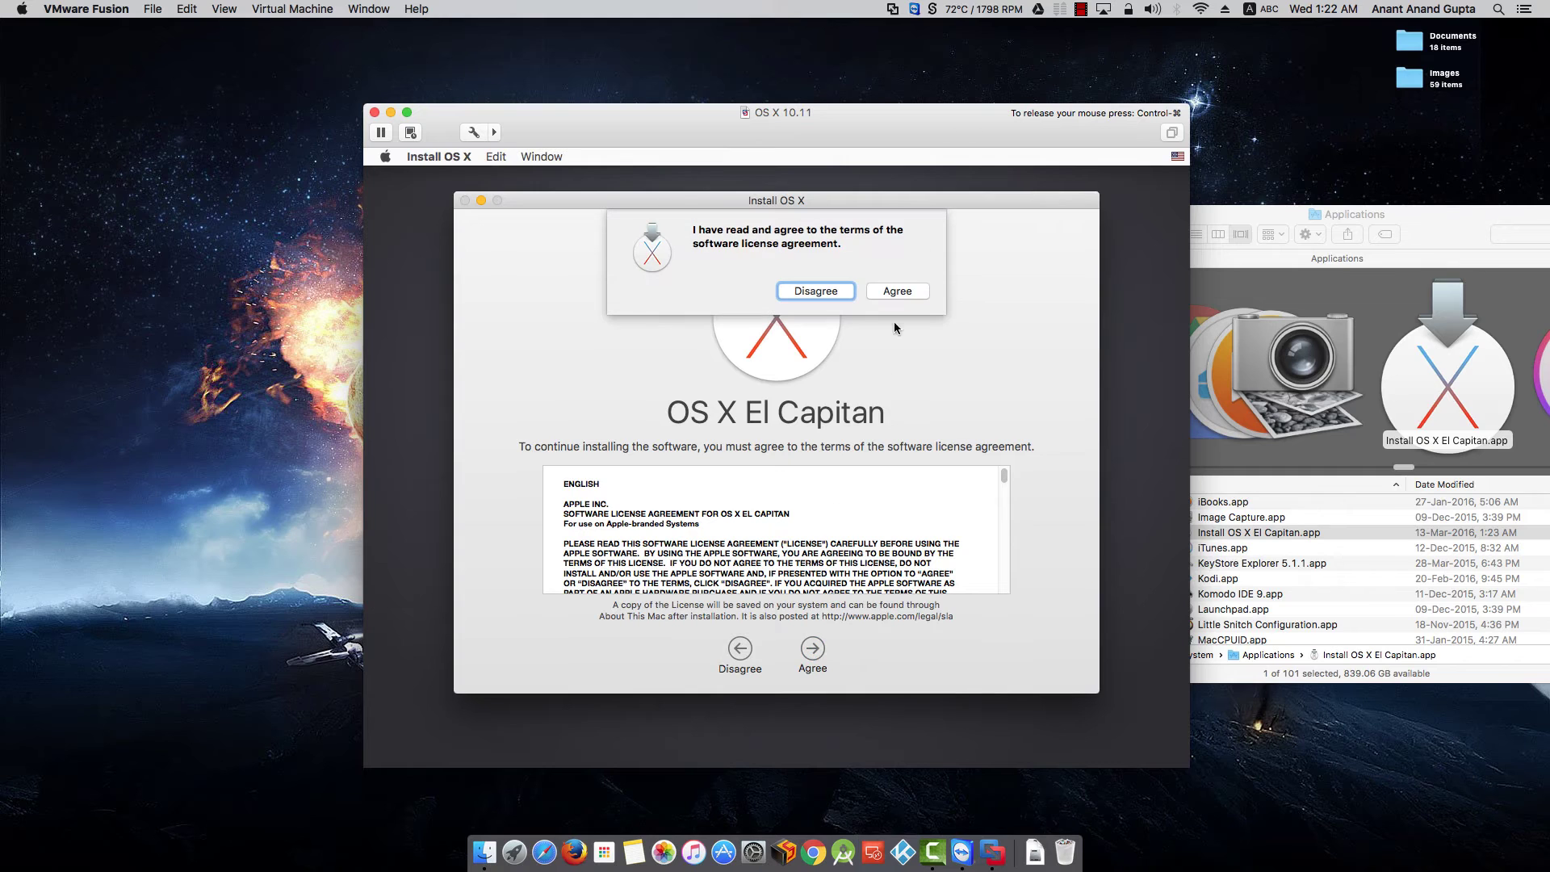
left_click(898, 291)
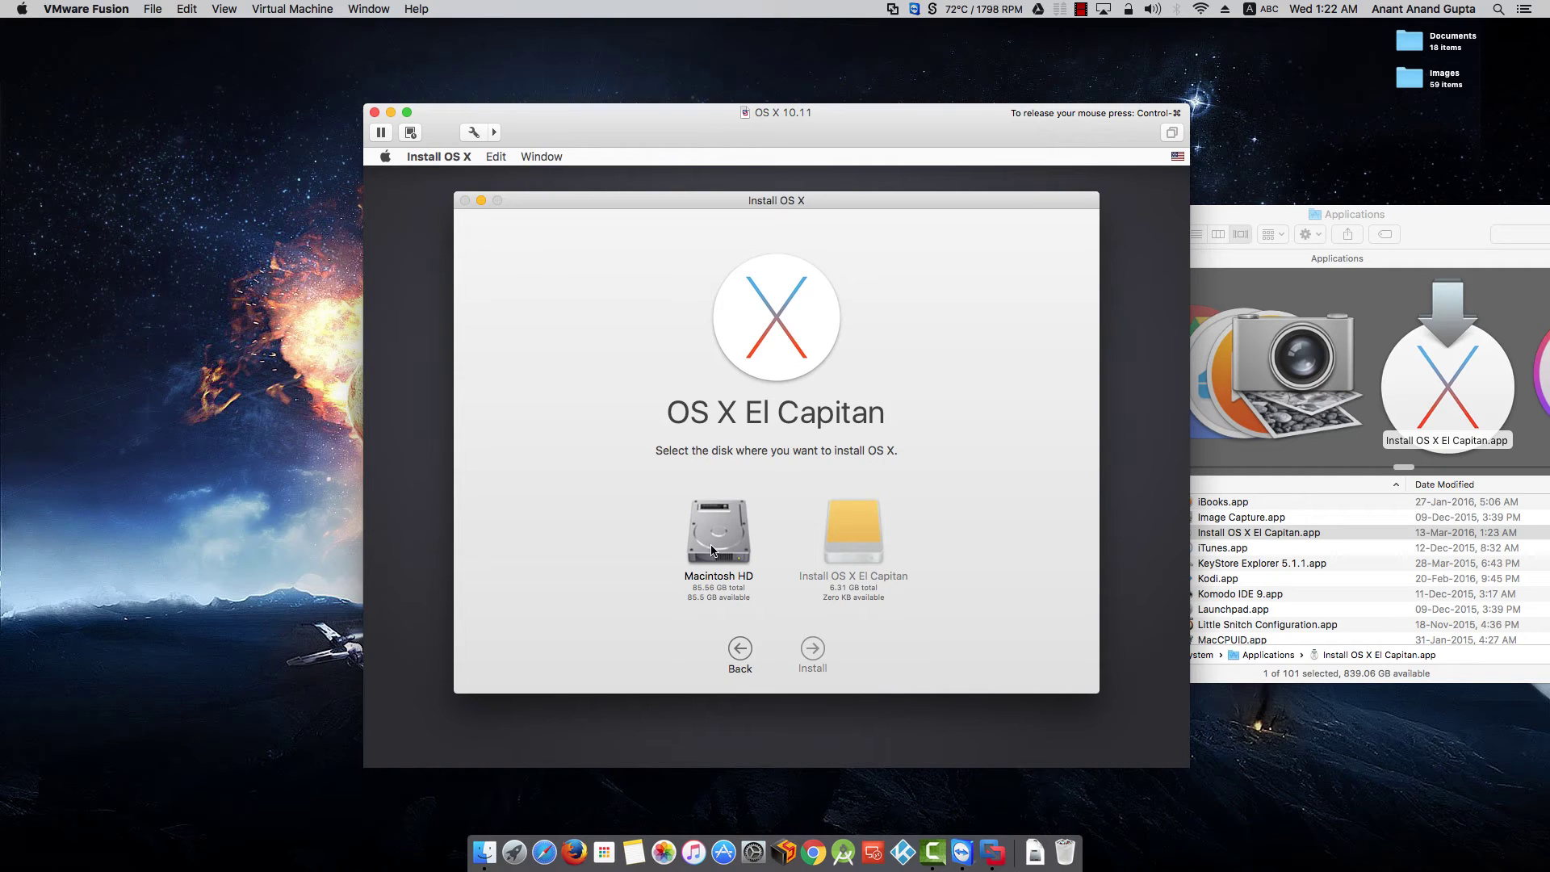
- Choose Macintosh HD as the destination disk and start the El Capitan installation
mouse_move(839, 545)
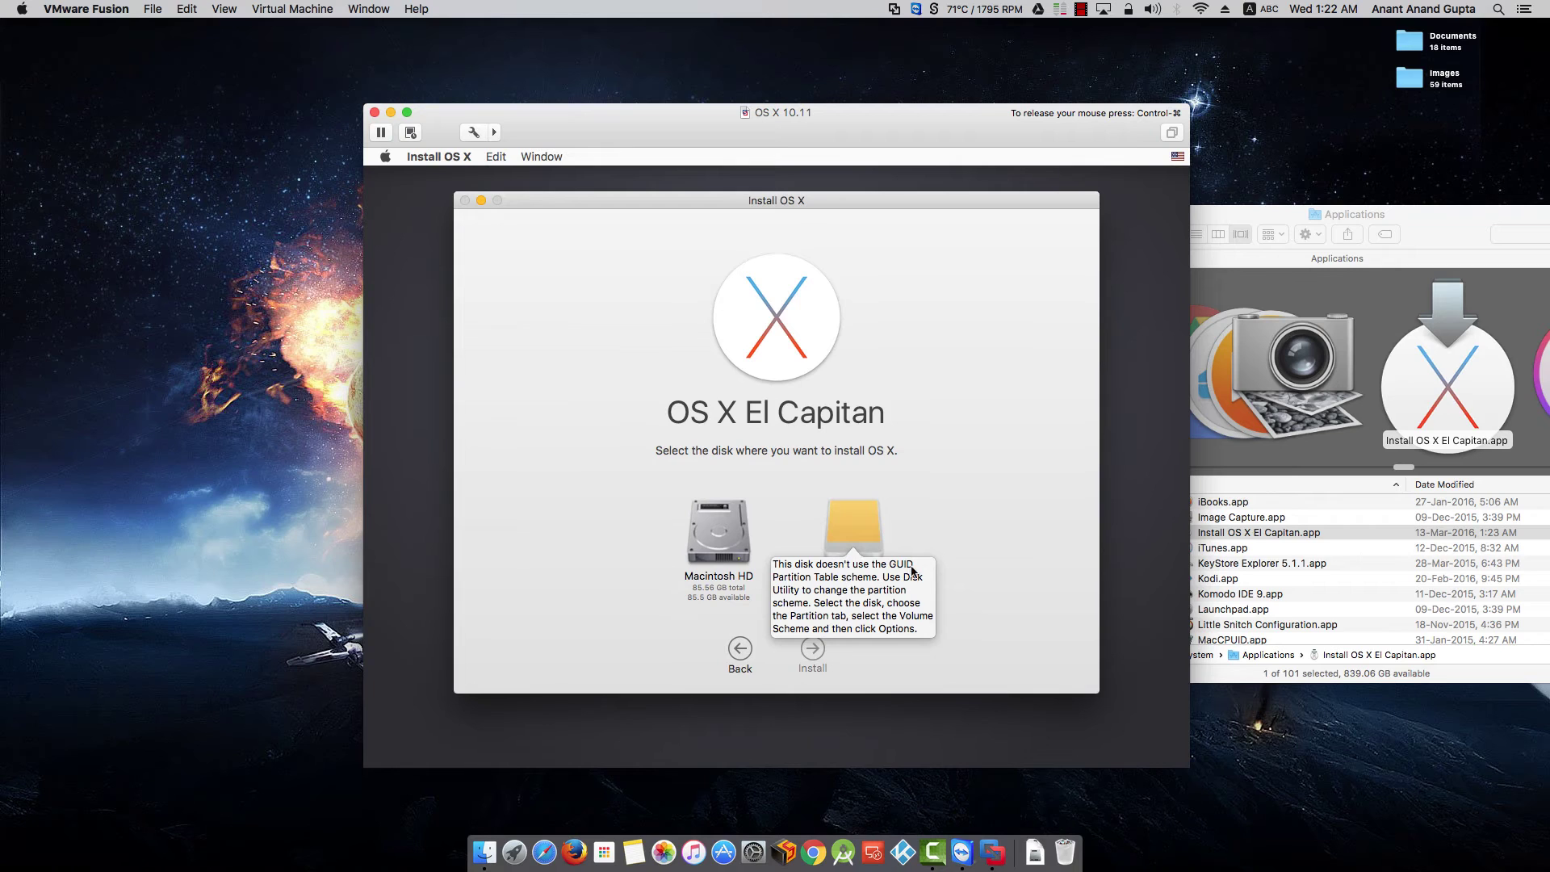
left_click(736, 532)
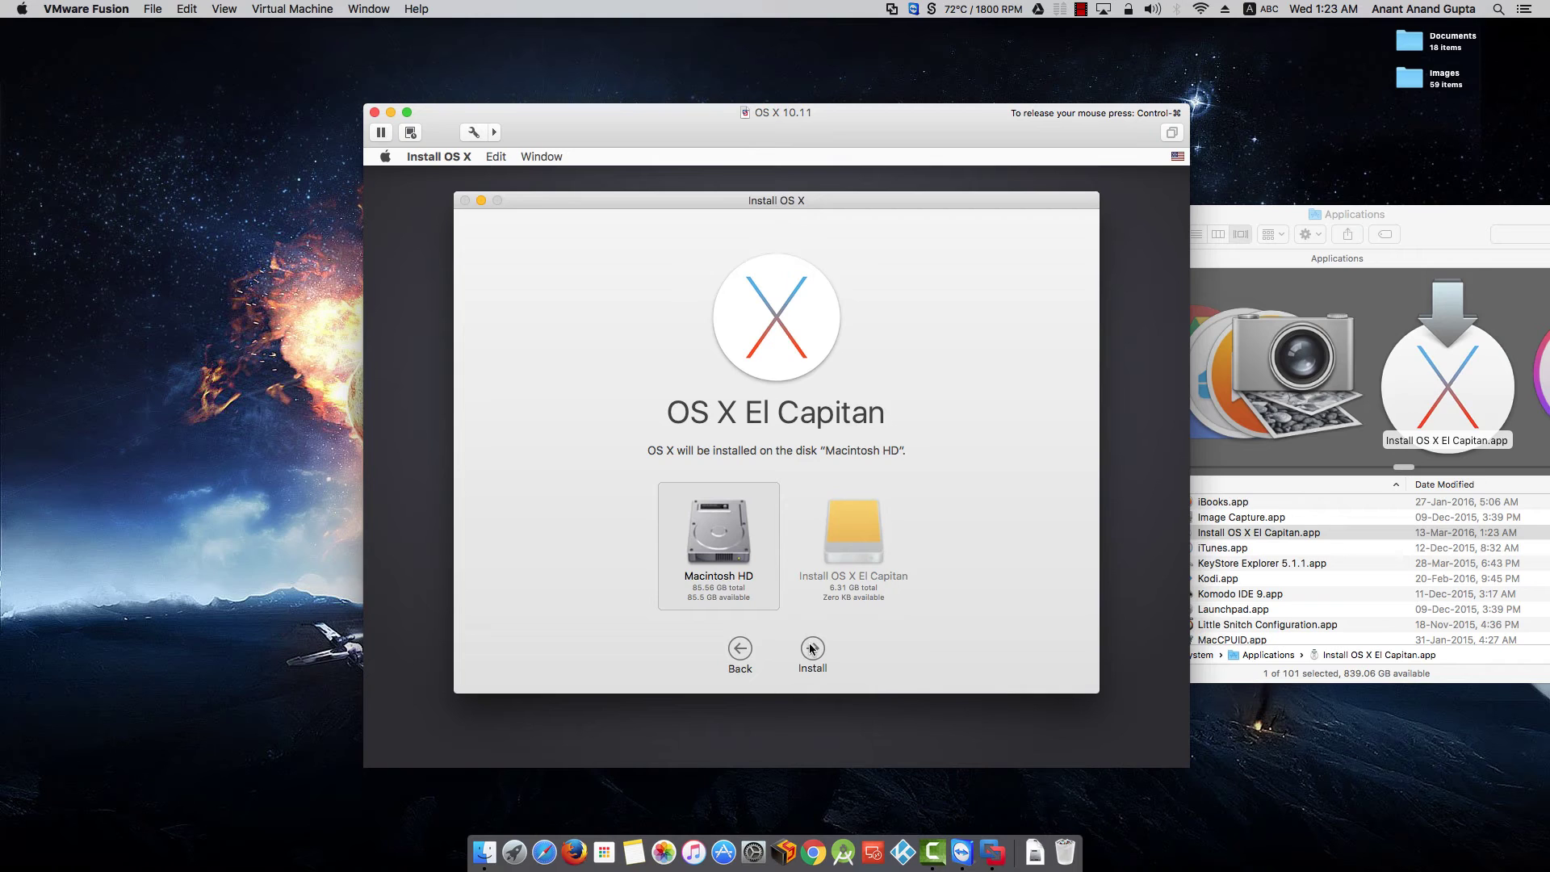
left_click(810, 647)
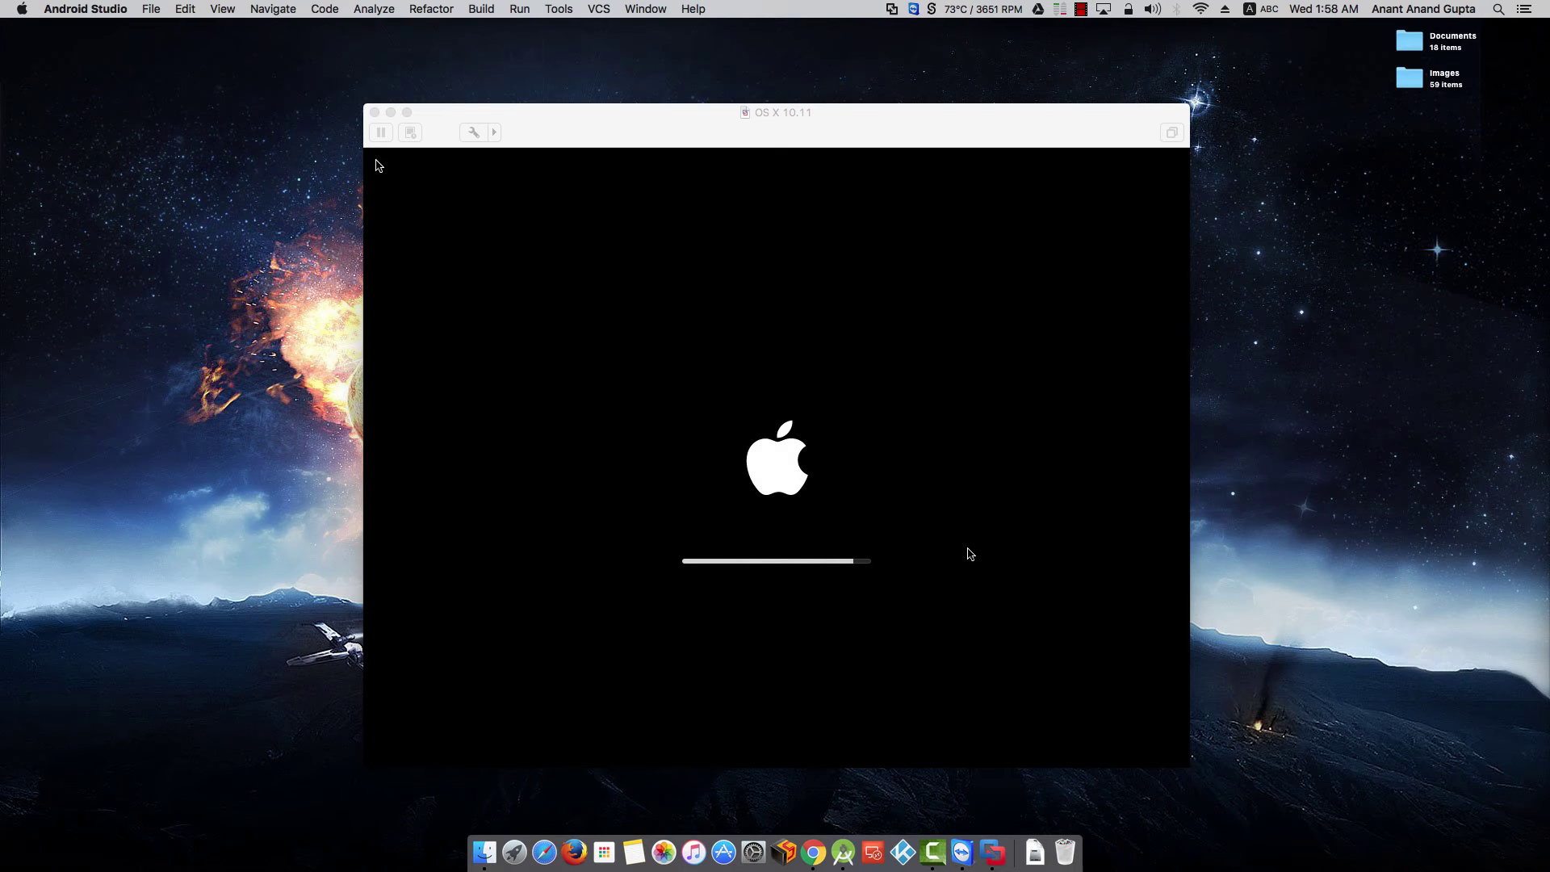
- After installation and reboot finish, focus the VM window showing the Welcome country screen
left_click(873, 488)
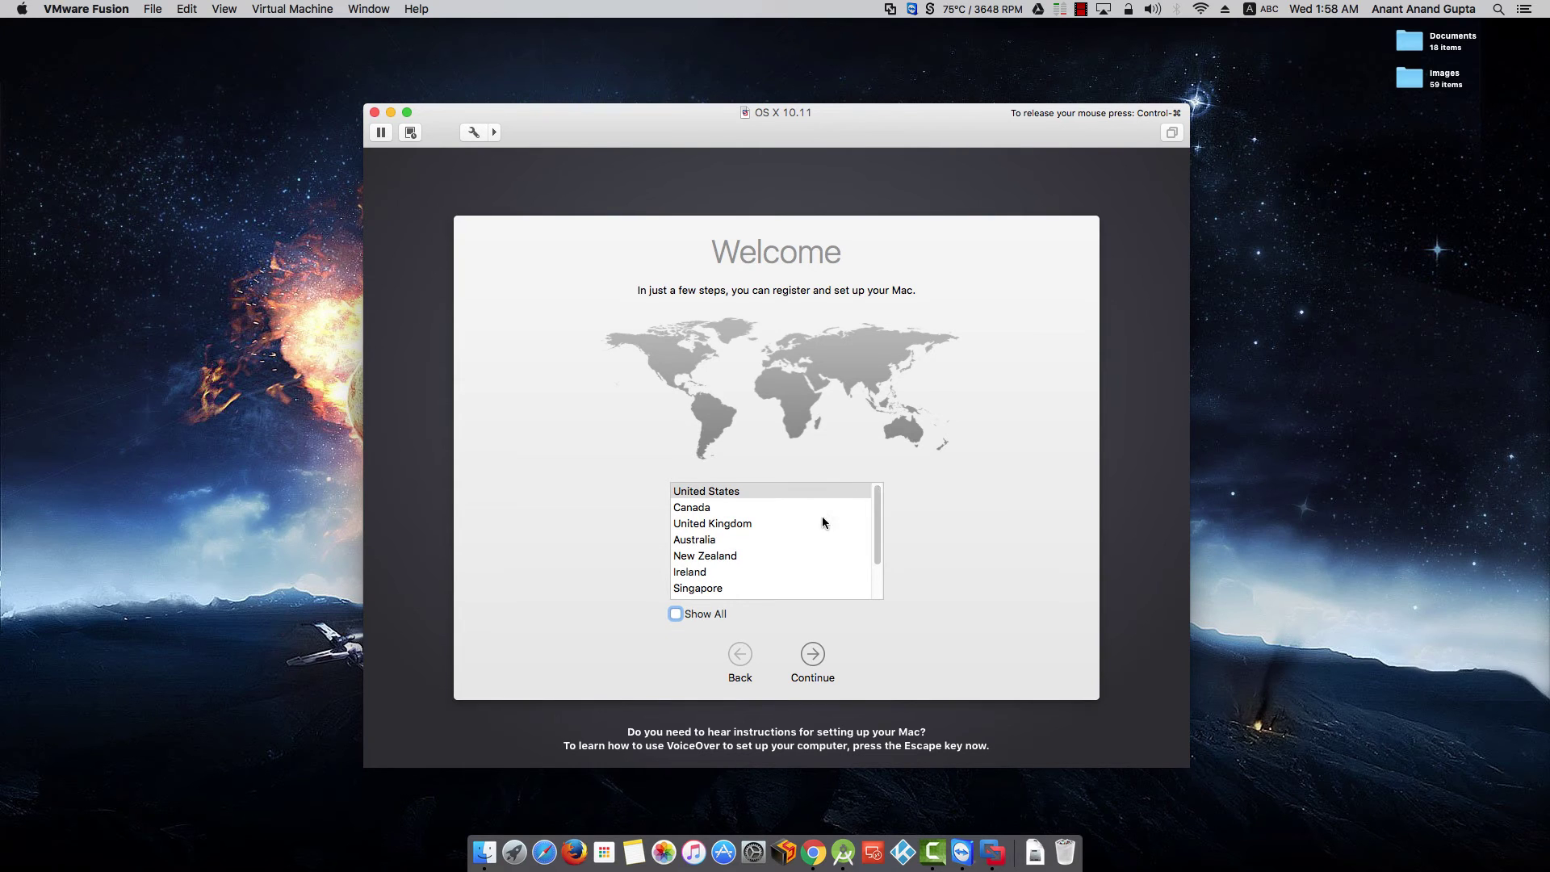
- Choose India from the full country list and keep the ABC keyboard layout
scroll(811, 521, "down", 1)
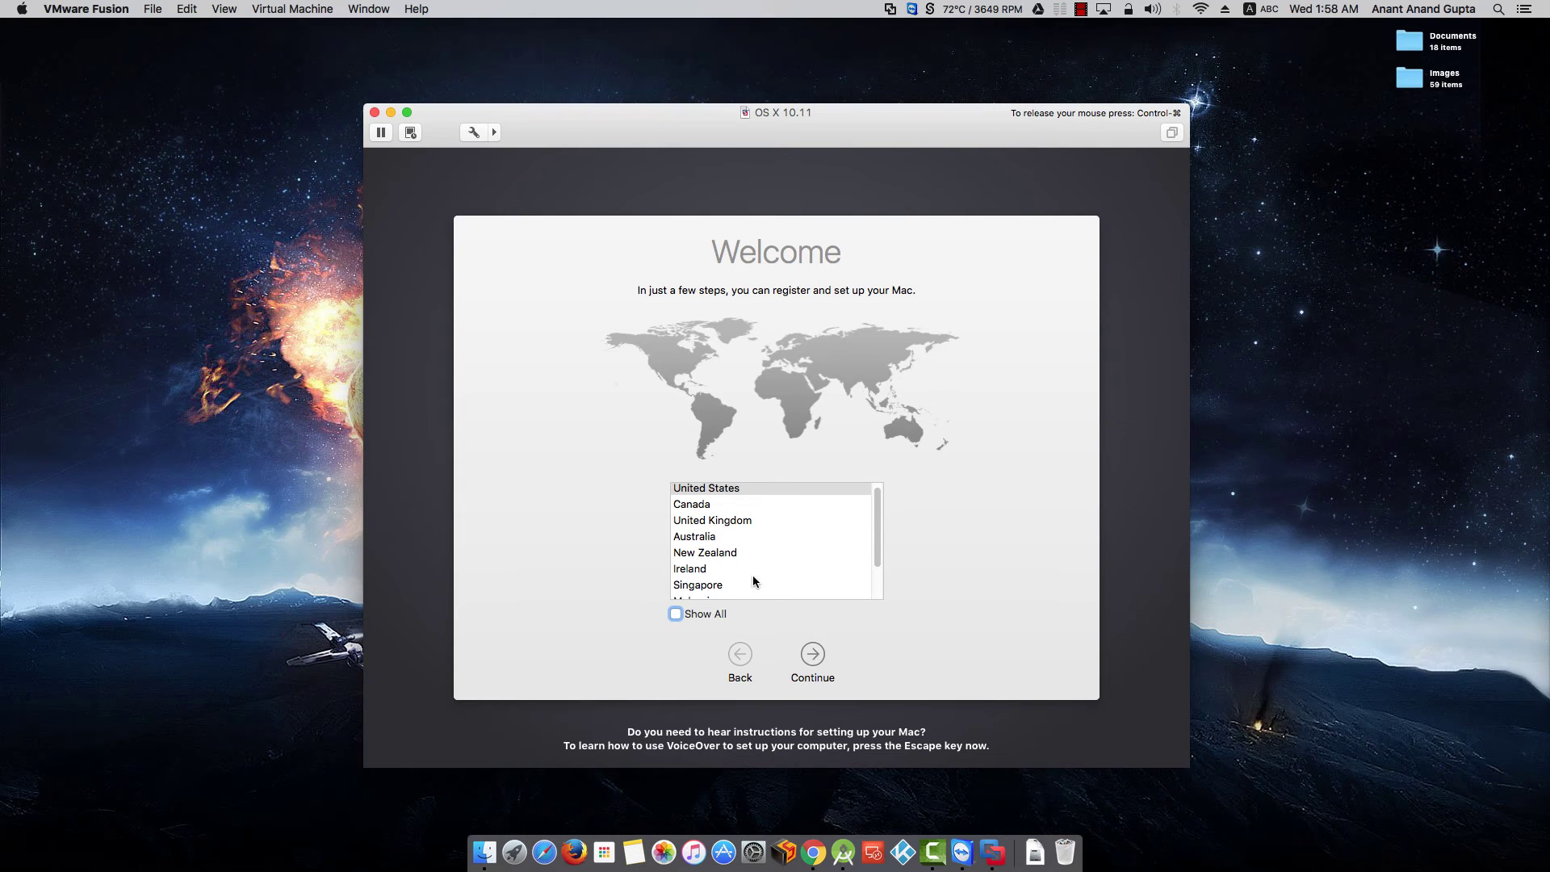
left_click(716, 612)
scroll(743, 559, "down", 3)
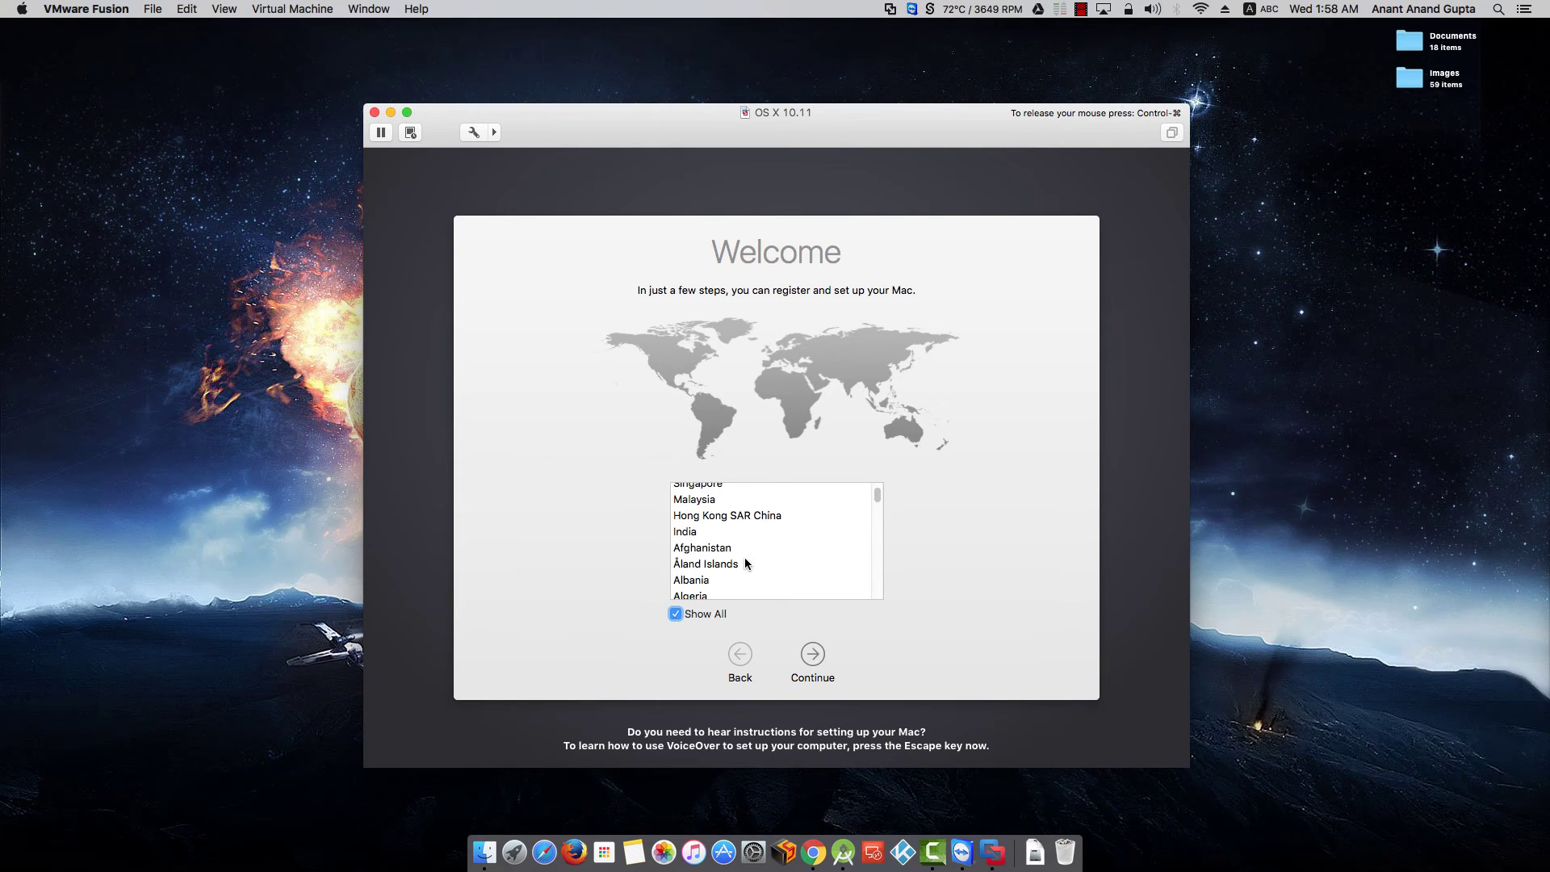
left_click(687, 531)
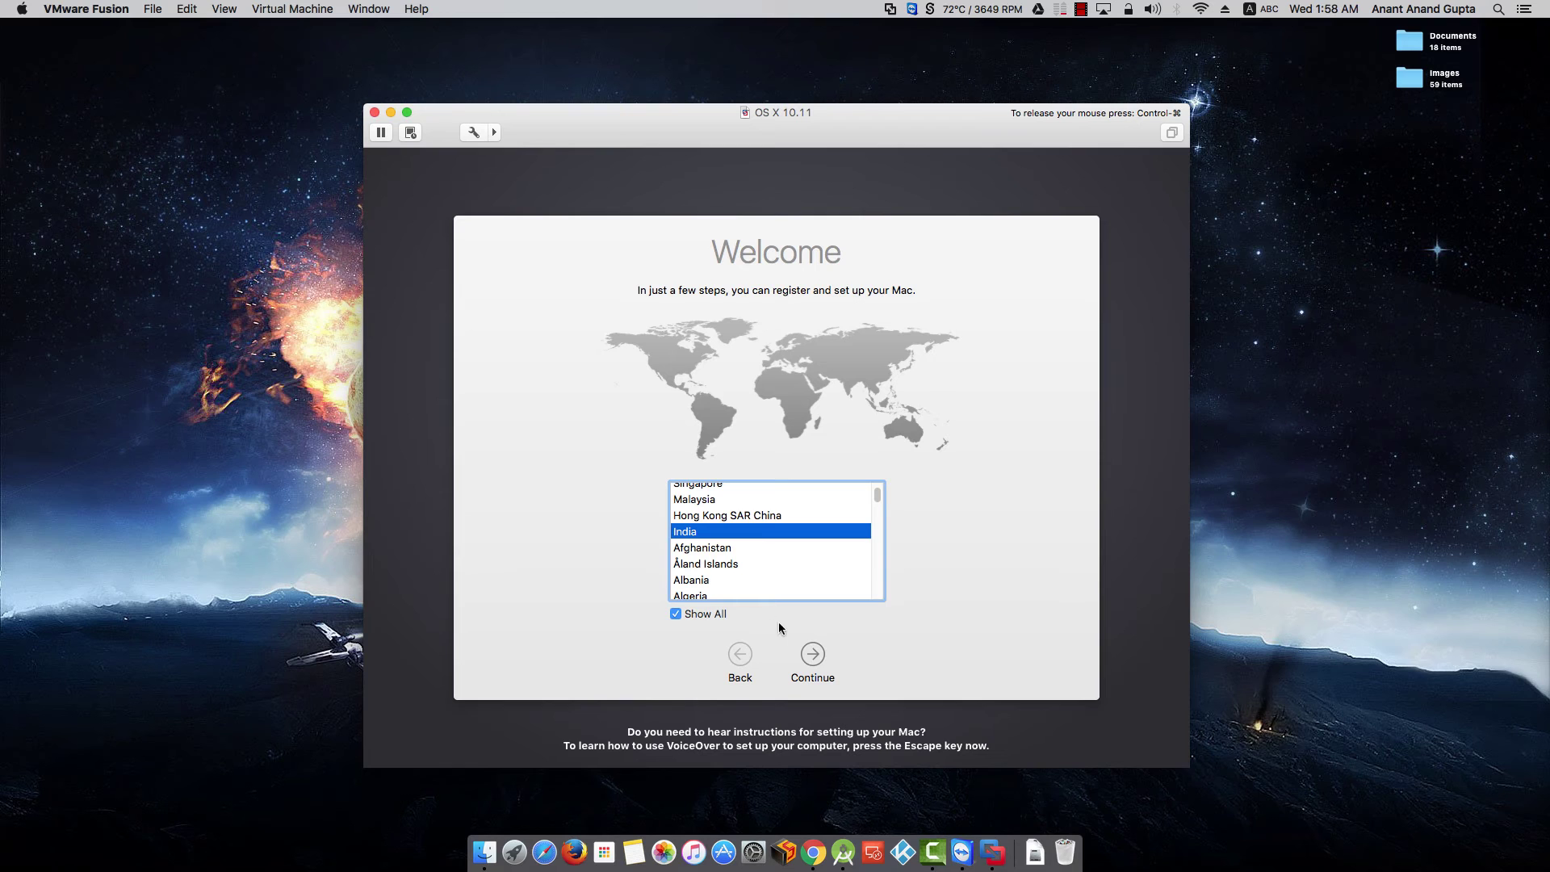
left_click(814, 657)
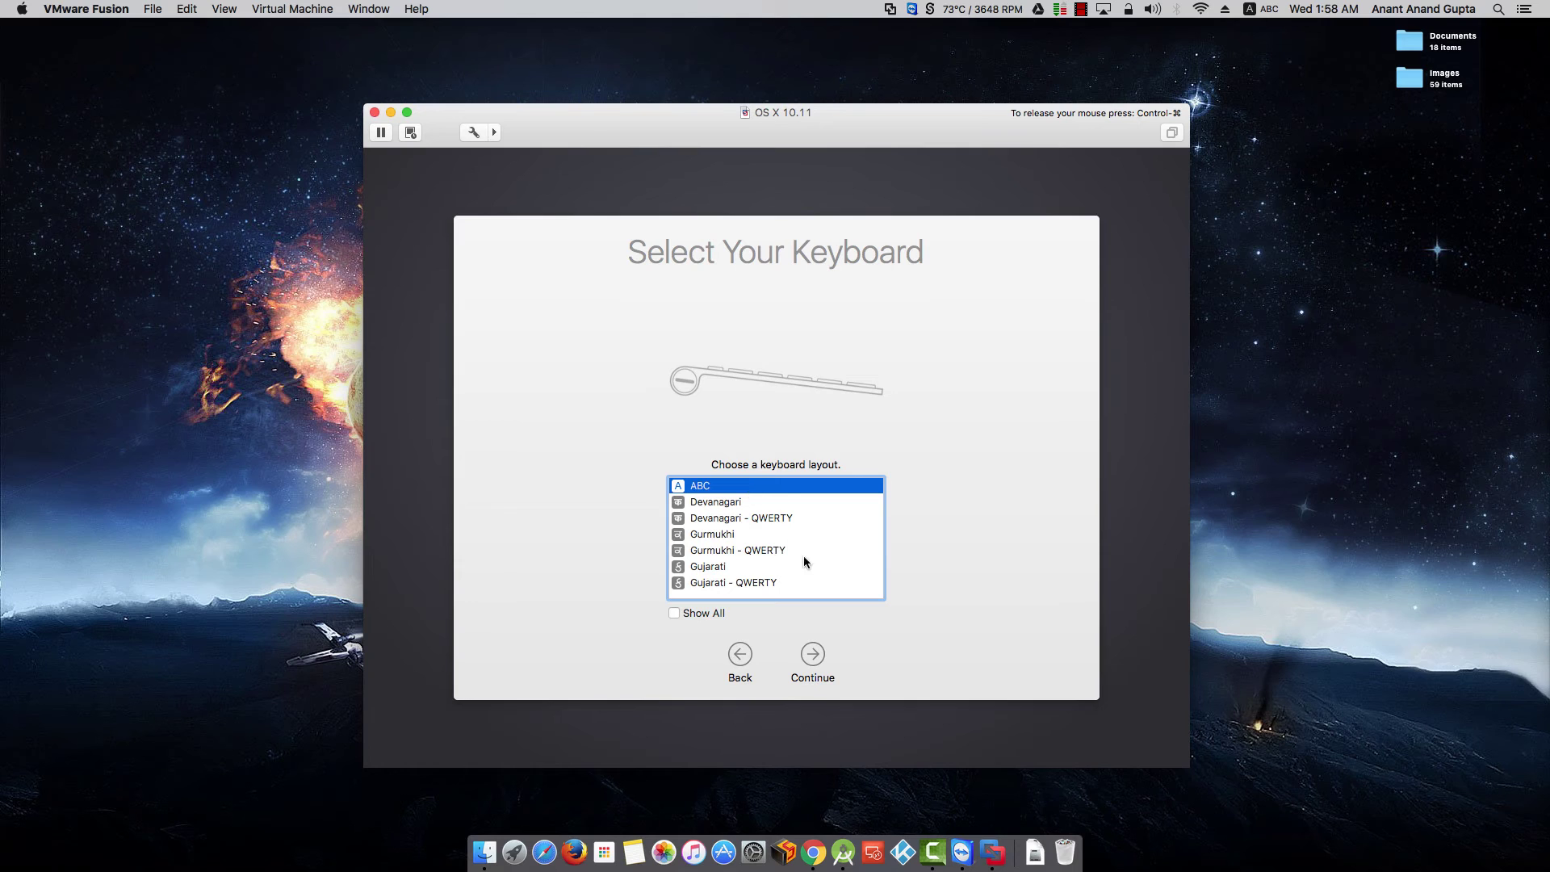
left_click(813, 655)
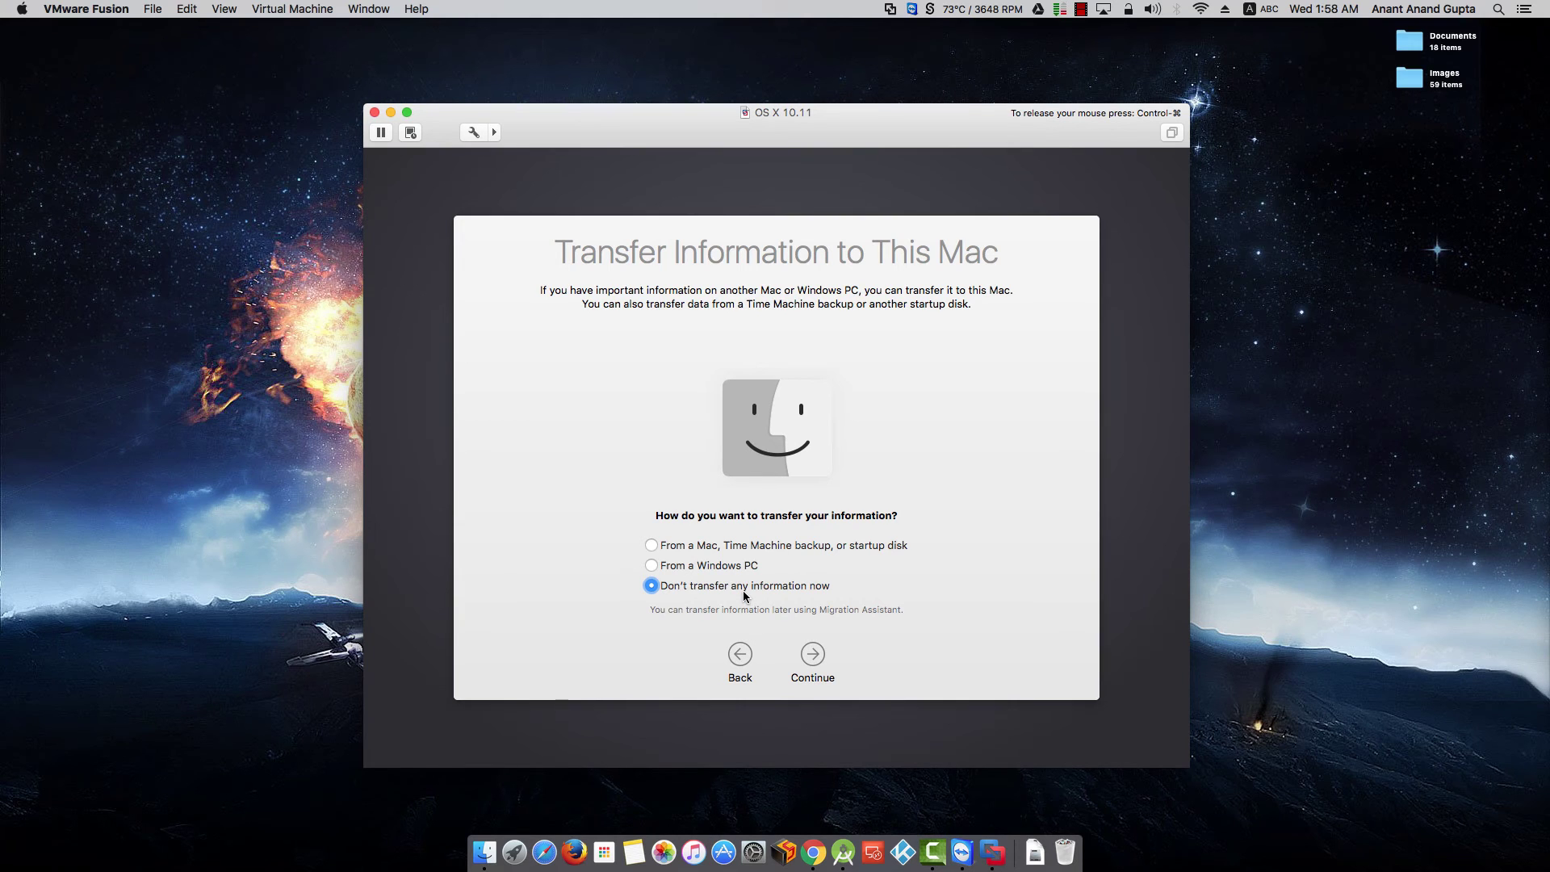
- Skip information transfer, leave Location Services off, and skip Apple ID sign-in
left_click(813, 658)
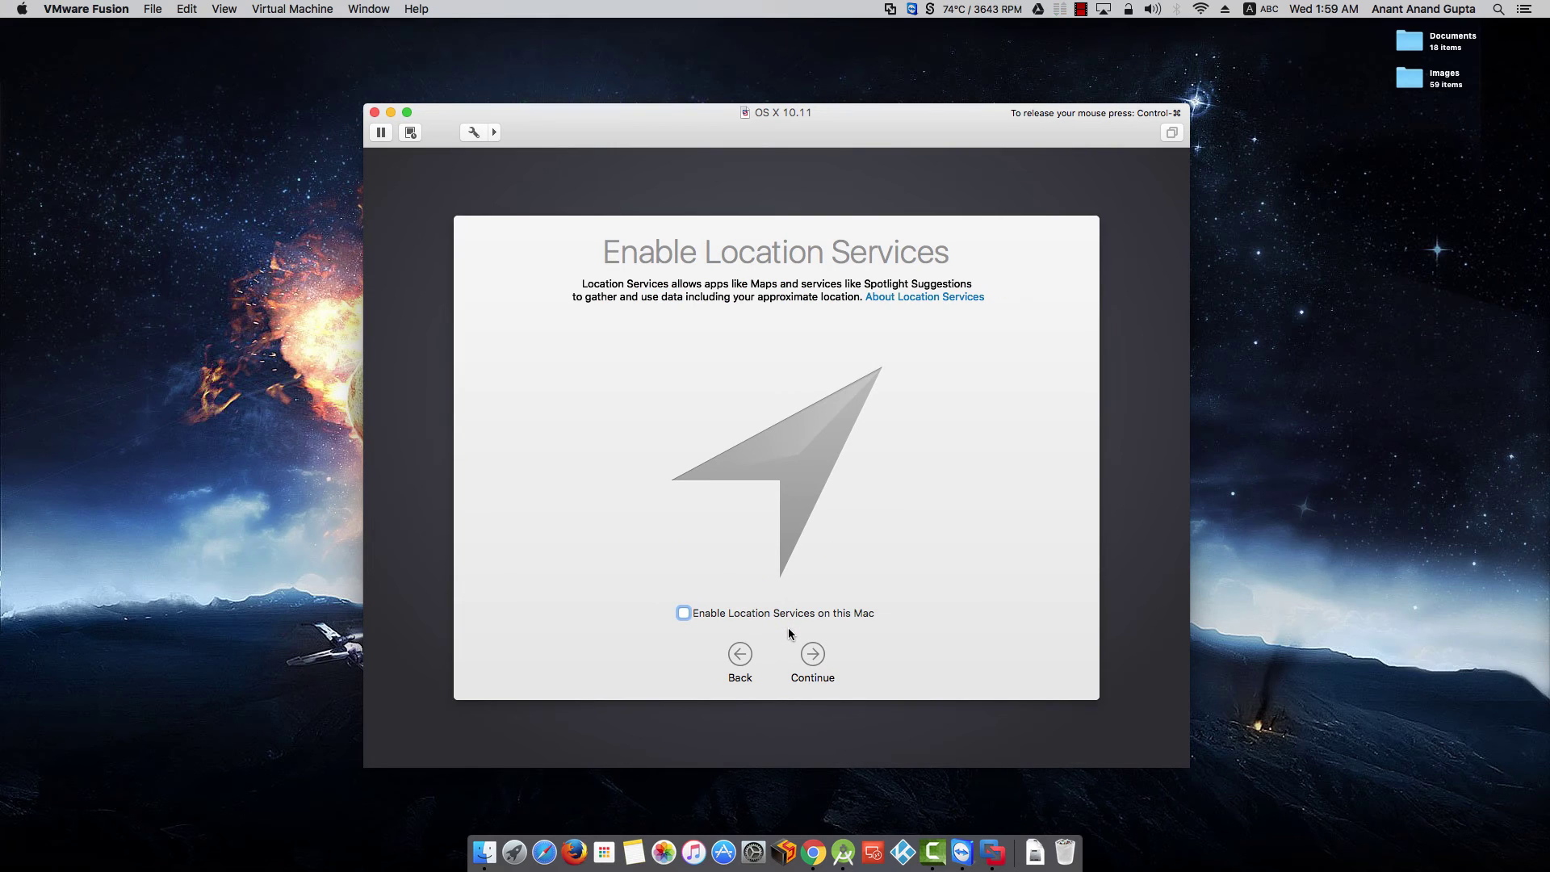
left_click(808, 653)
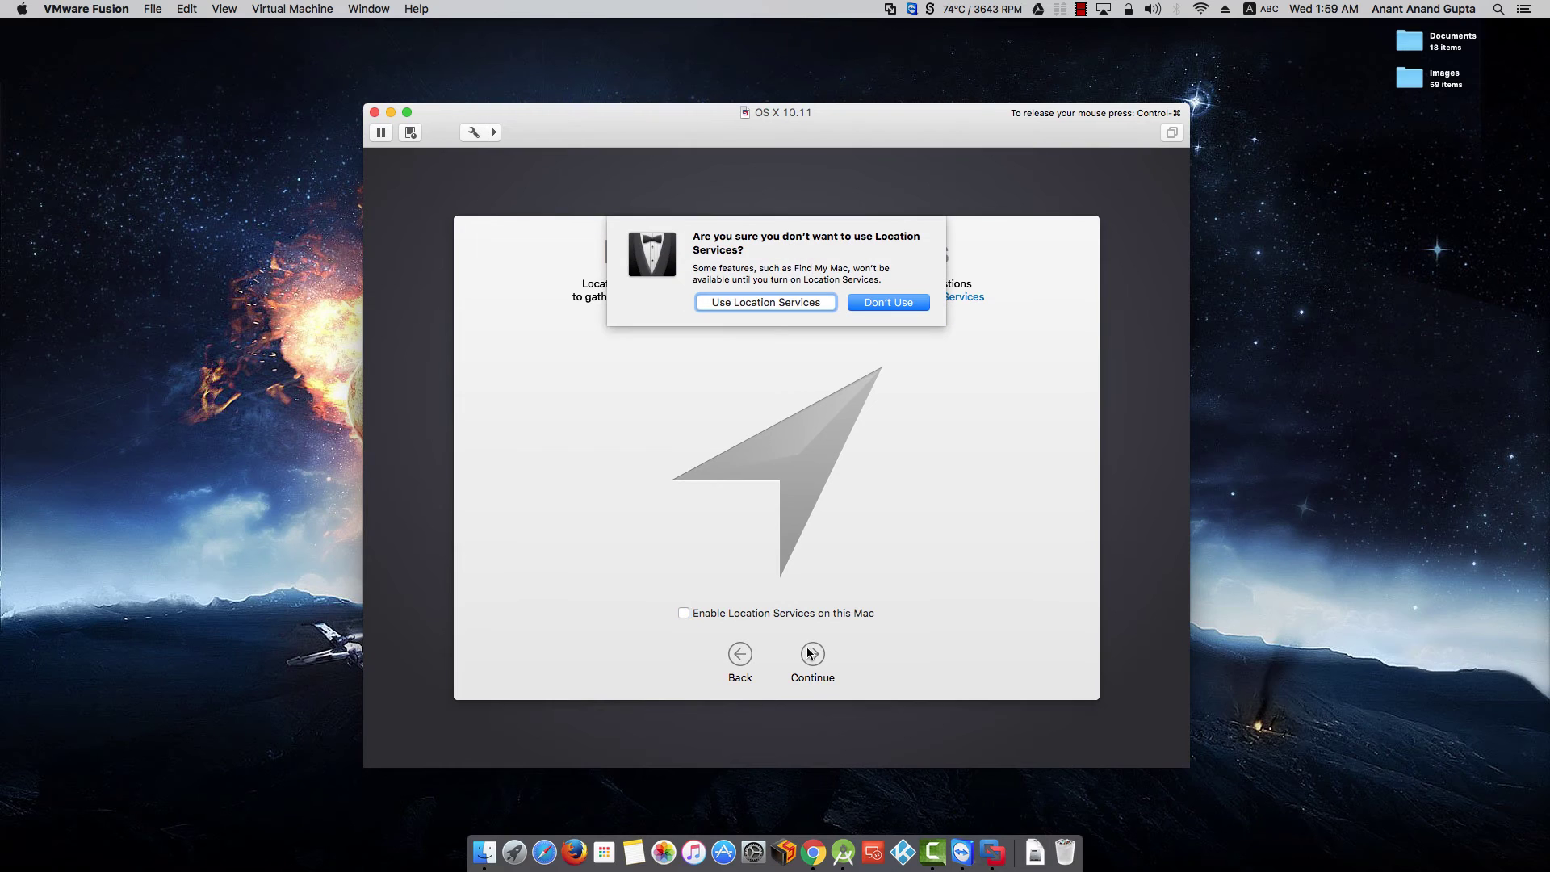
left_click(880, 305)
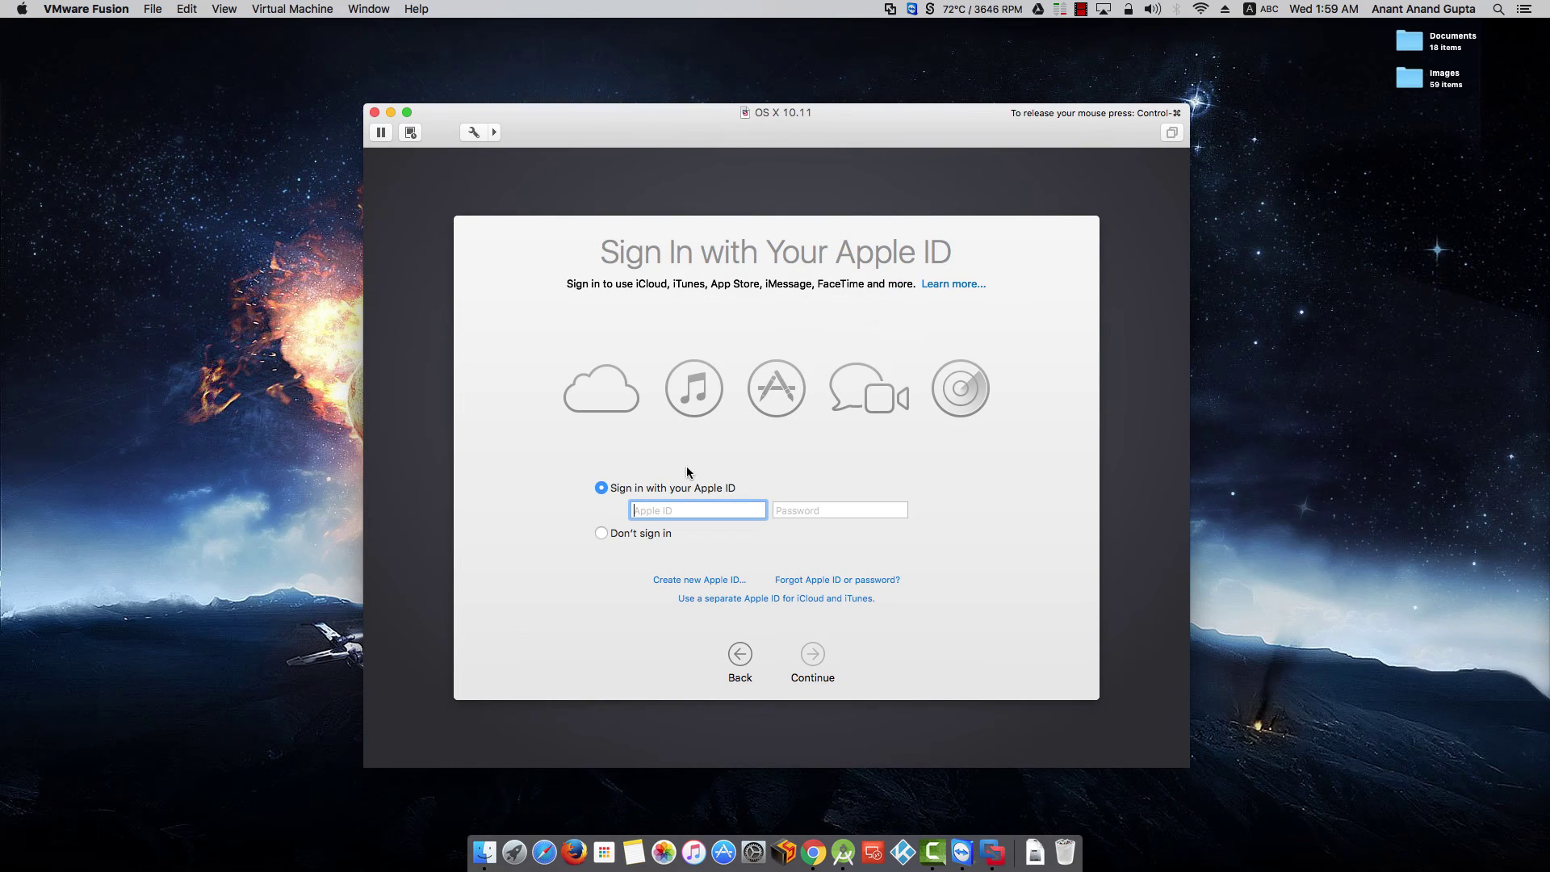
left_click(649, 533)
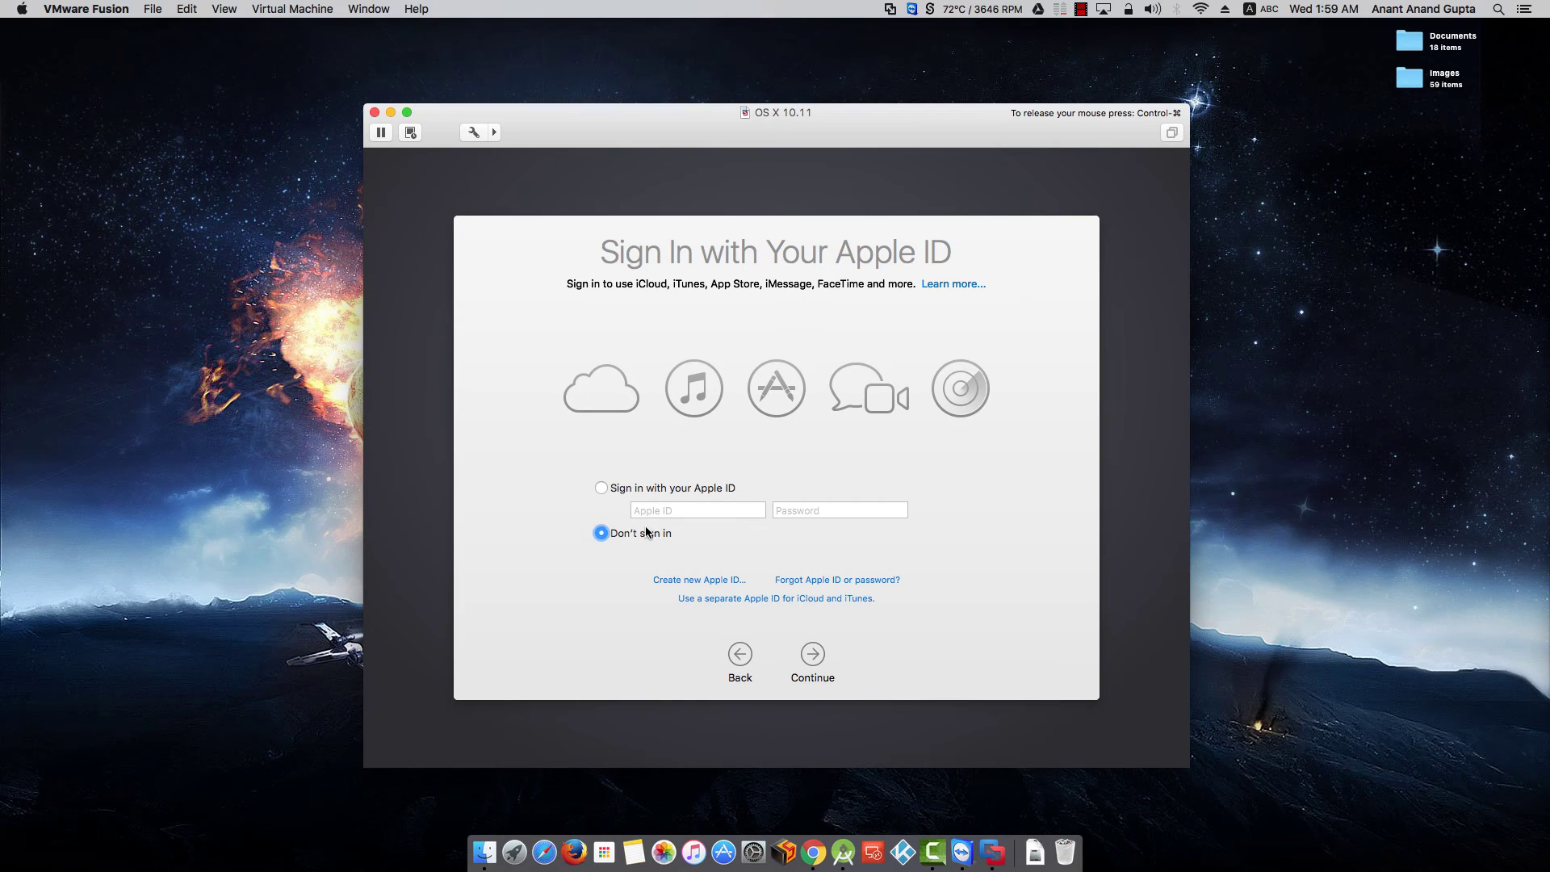
left_click(819, 661)
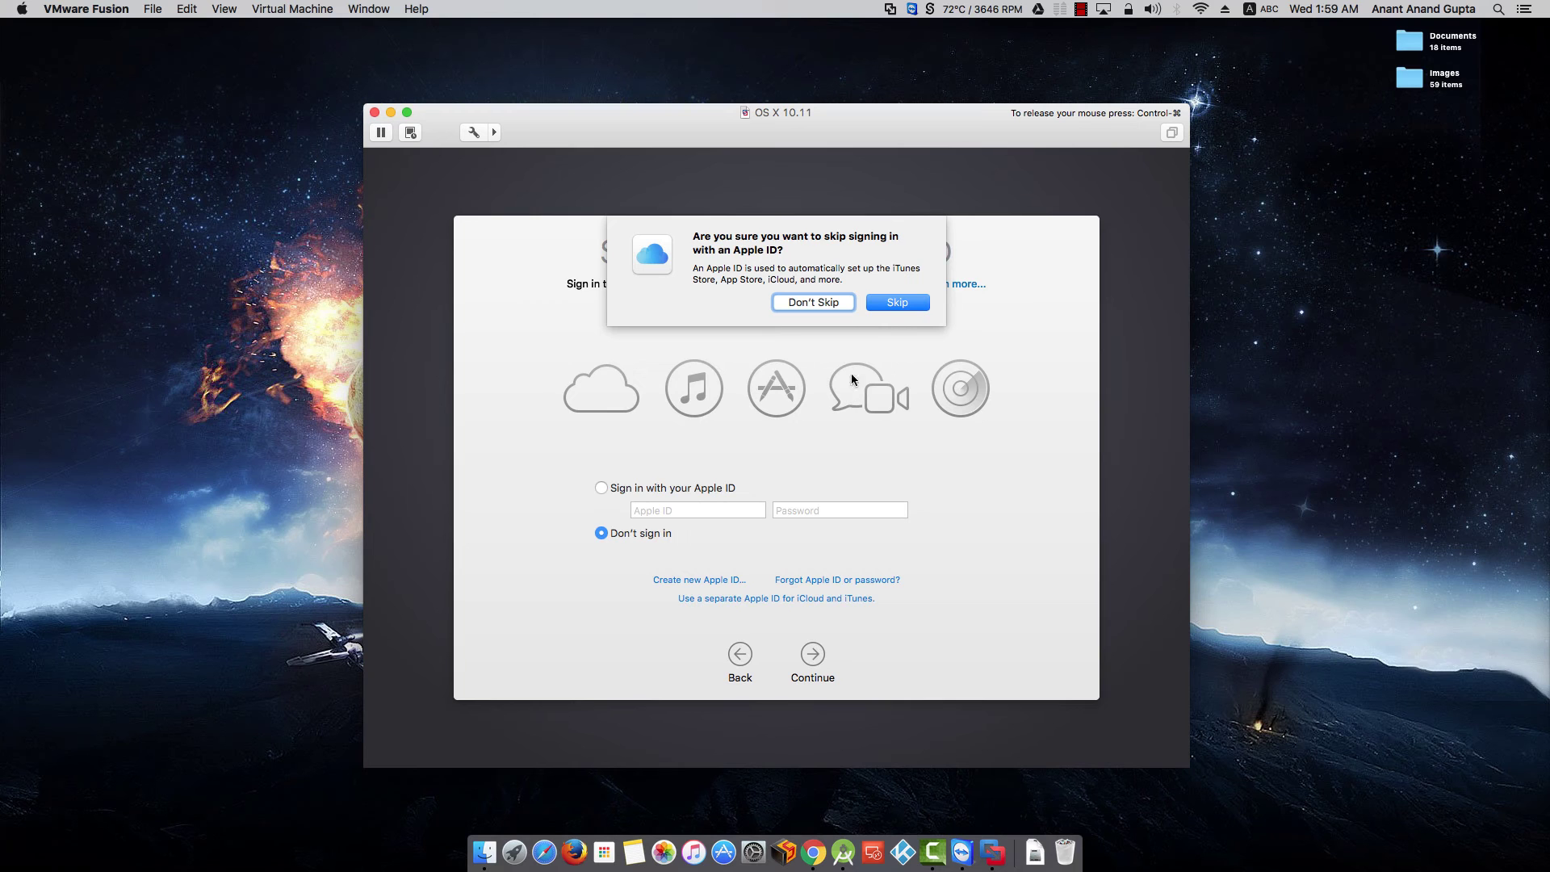
left_click(879, 305)
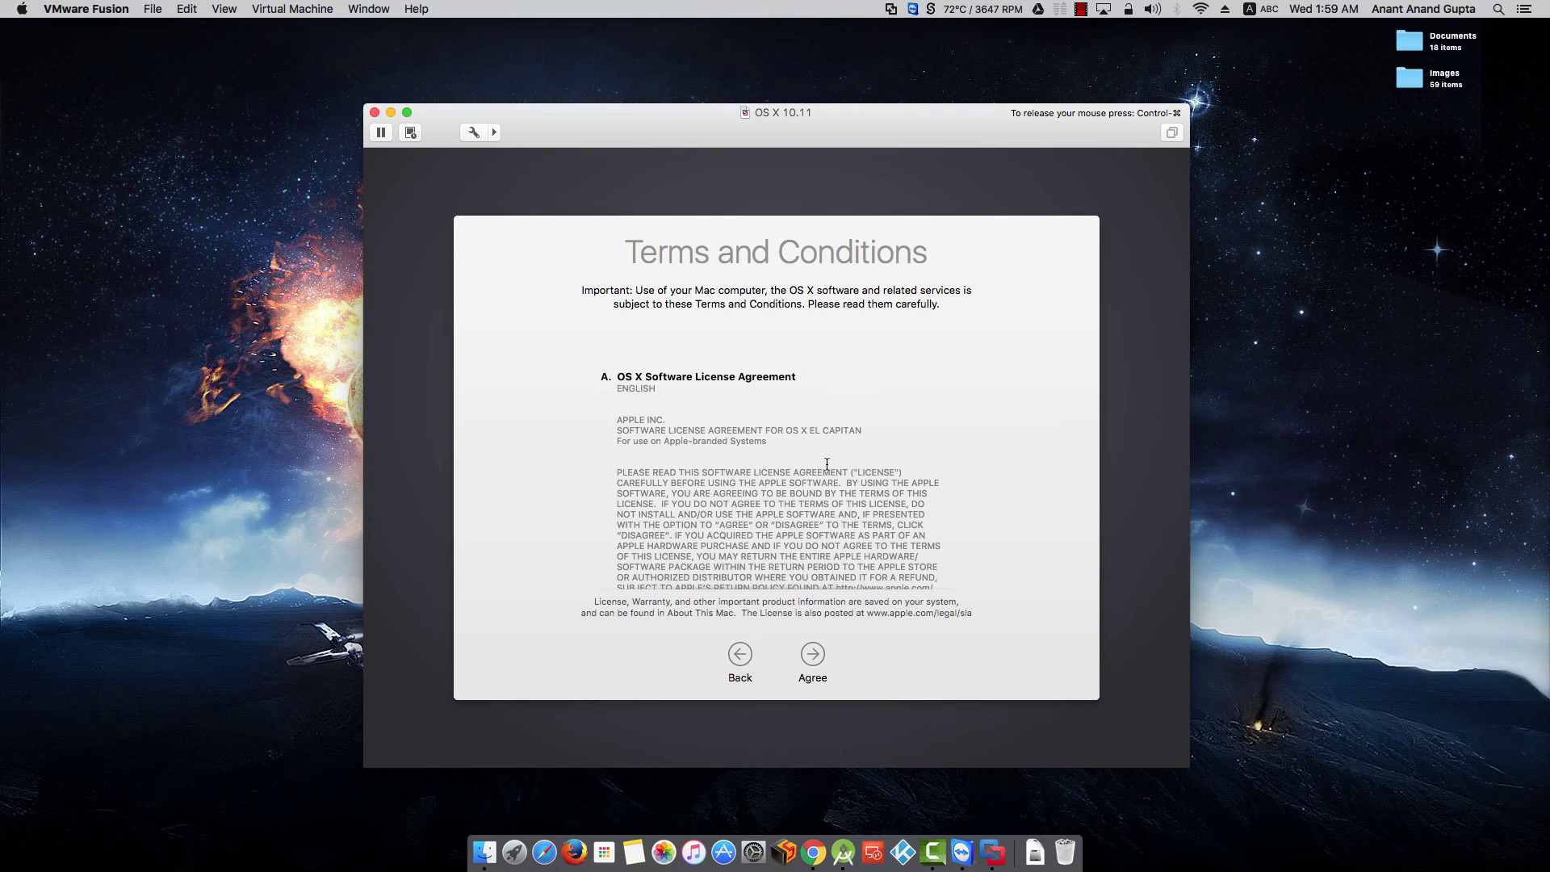
- Scroll through the OS X Terms and Conditions and agree to them, confirming in the sheet
scroll(828, 469, "down", 10)
scroll(827, 469, "down", 5)
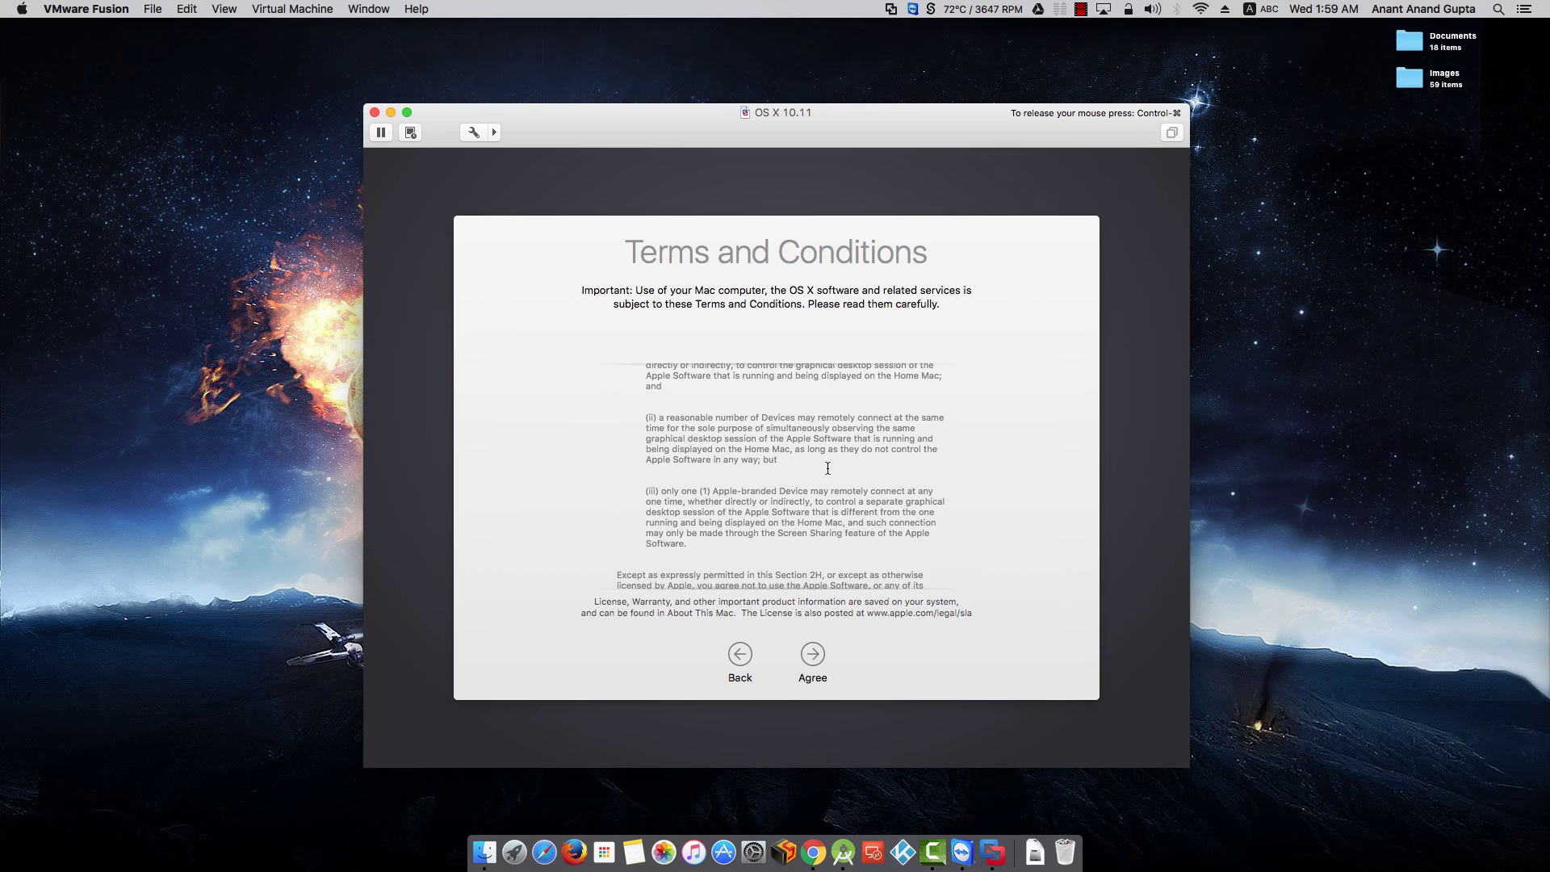
scroll(828, 469, "down", 15)
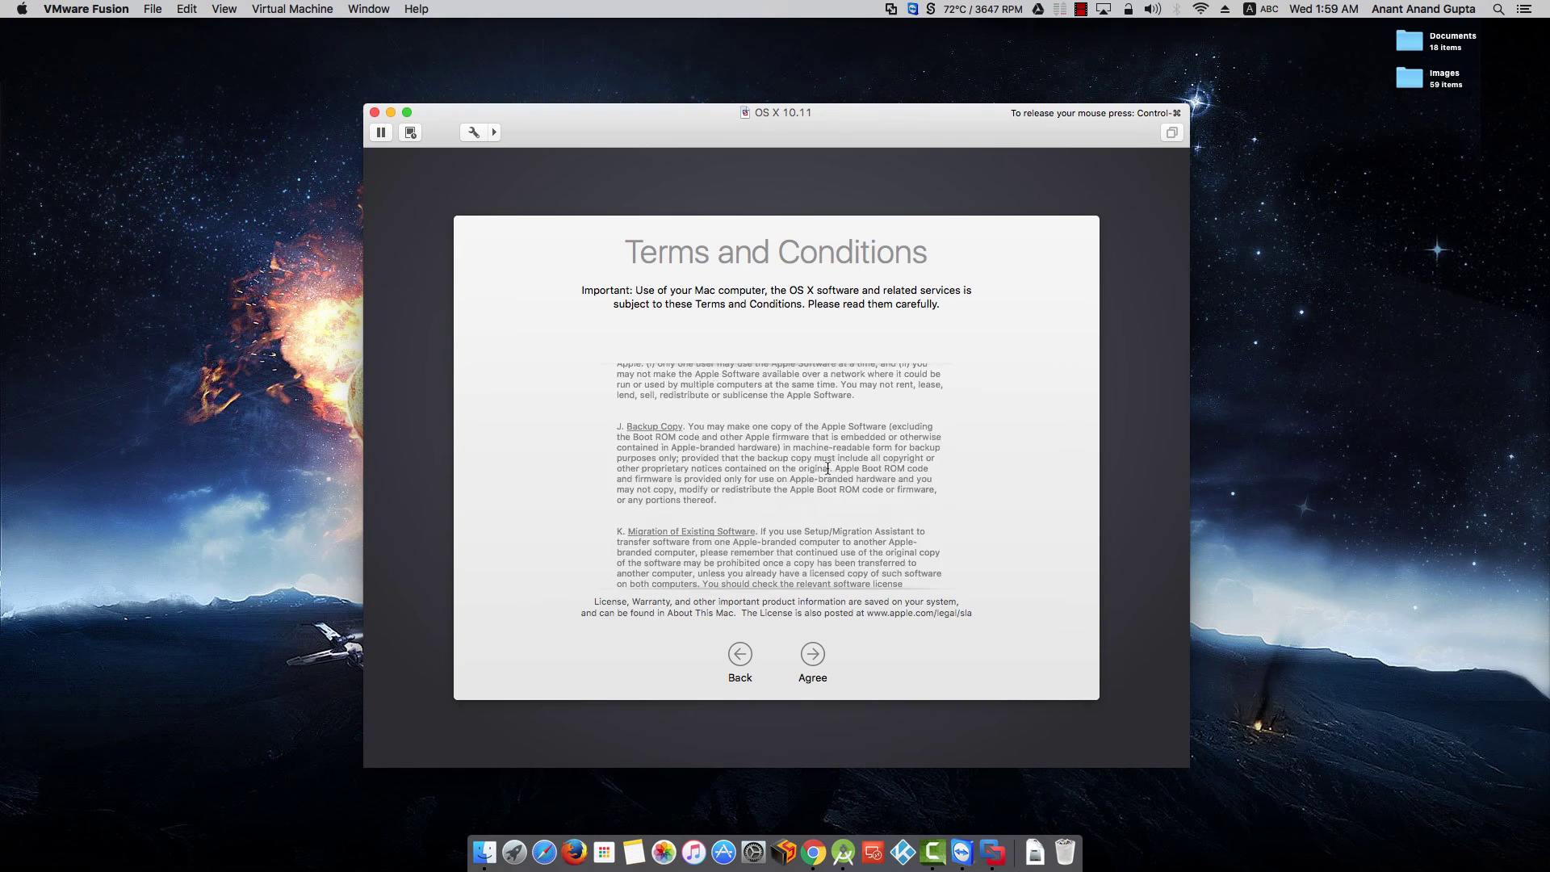
left_click(818, 656)
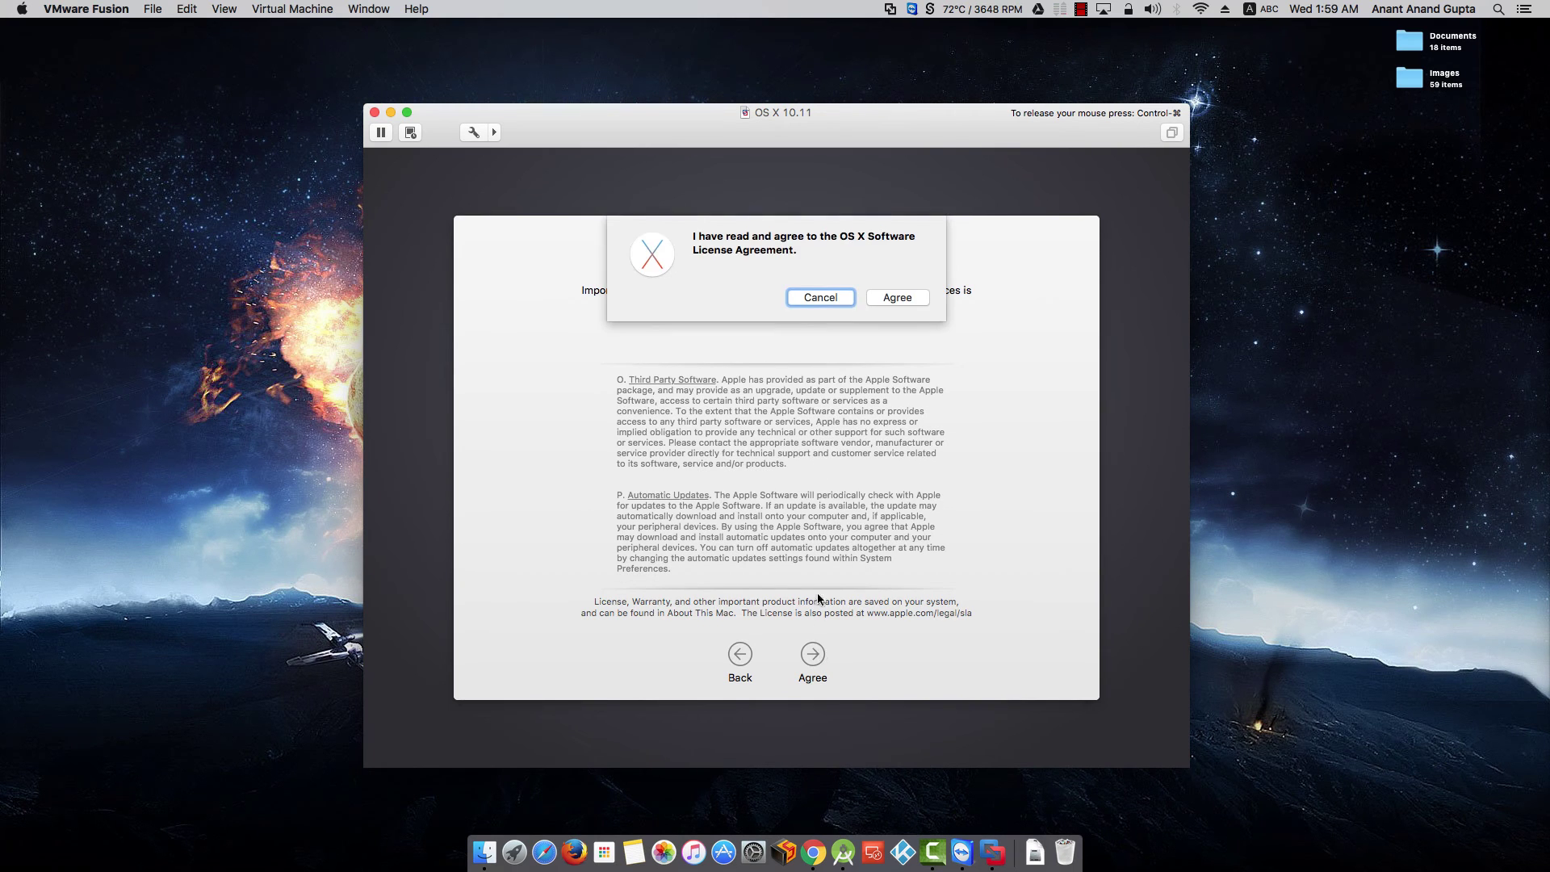
left_click(897, 297)
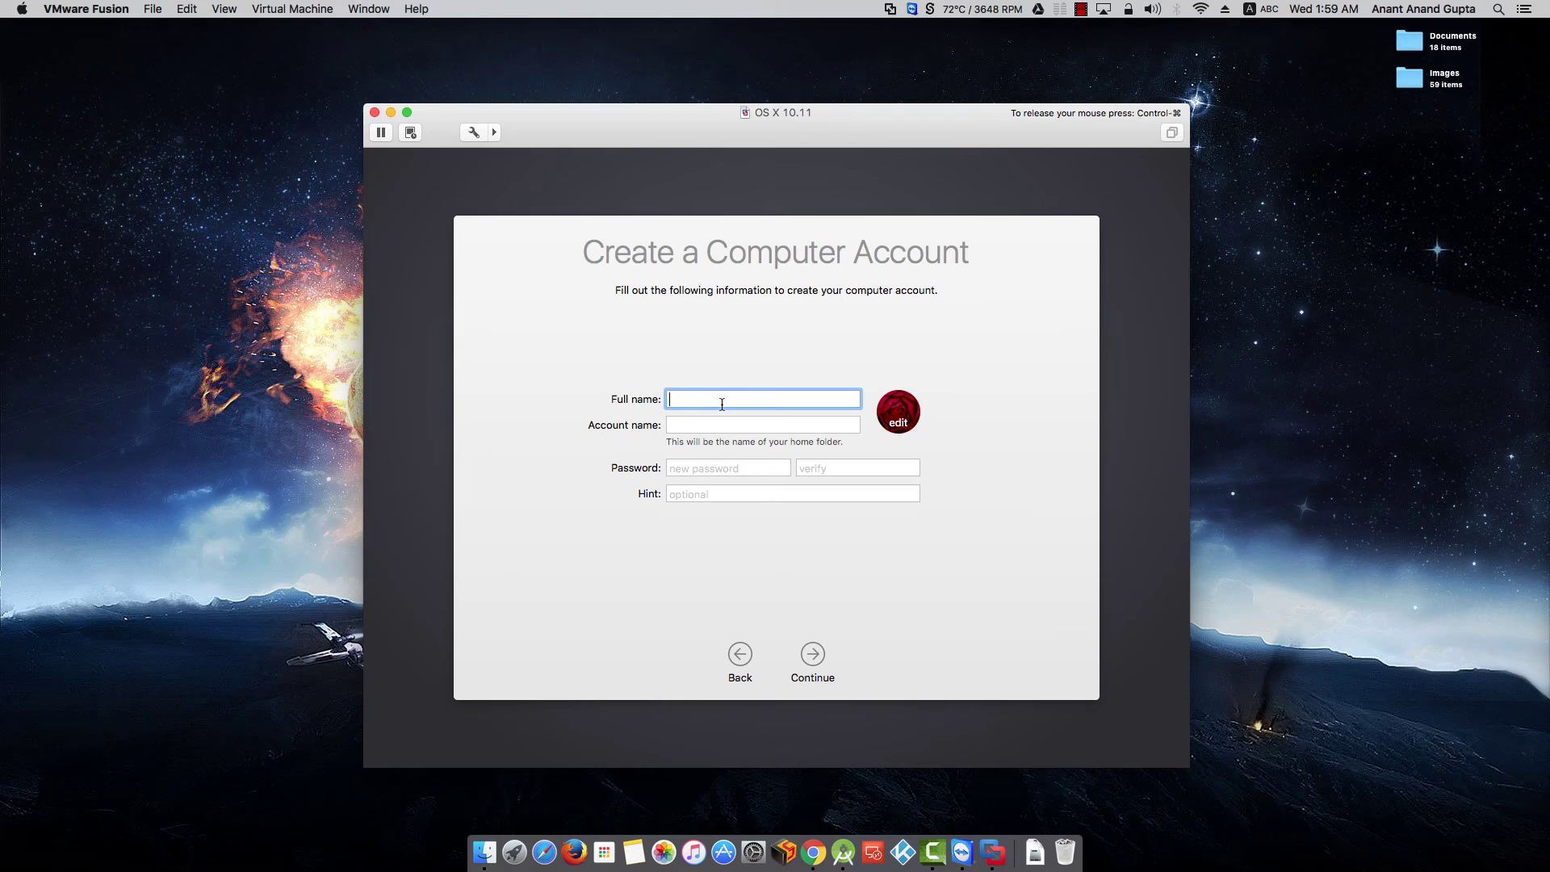
- Enter the account's full name, keeping the auto-filled account name
type("MindzGroupTech")
key("Tab")
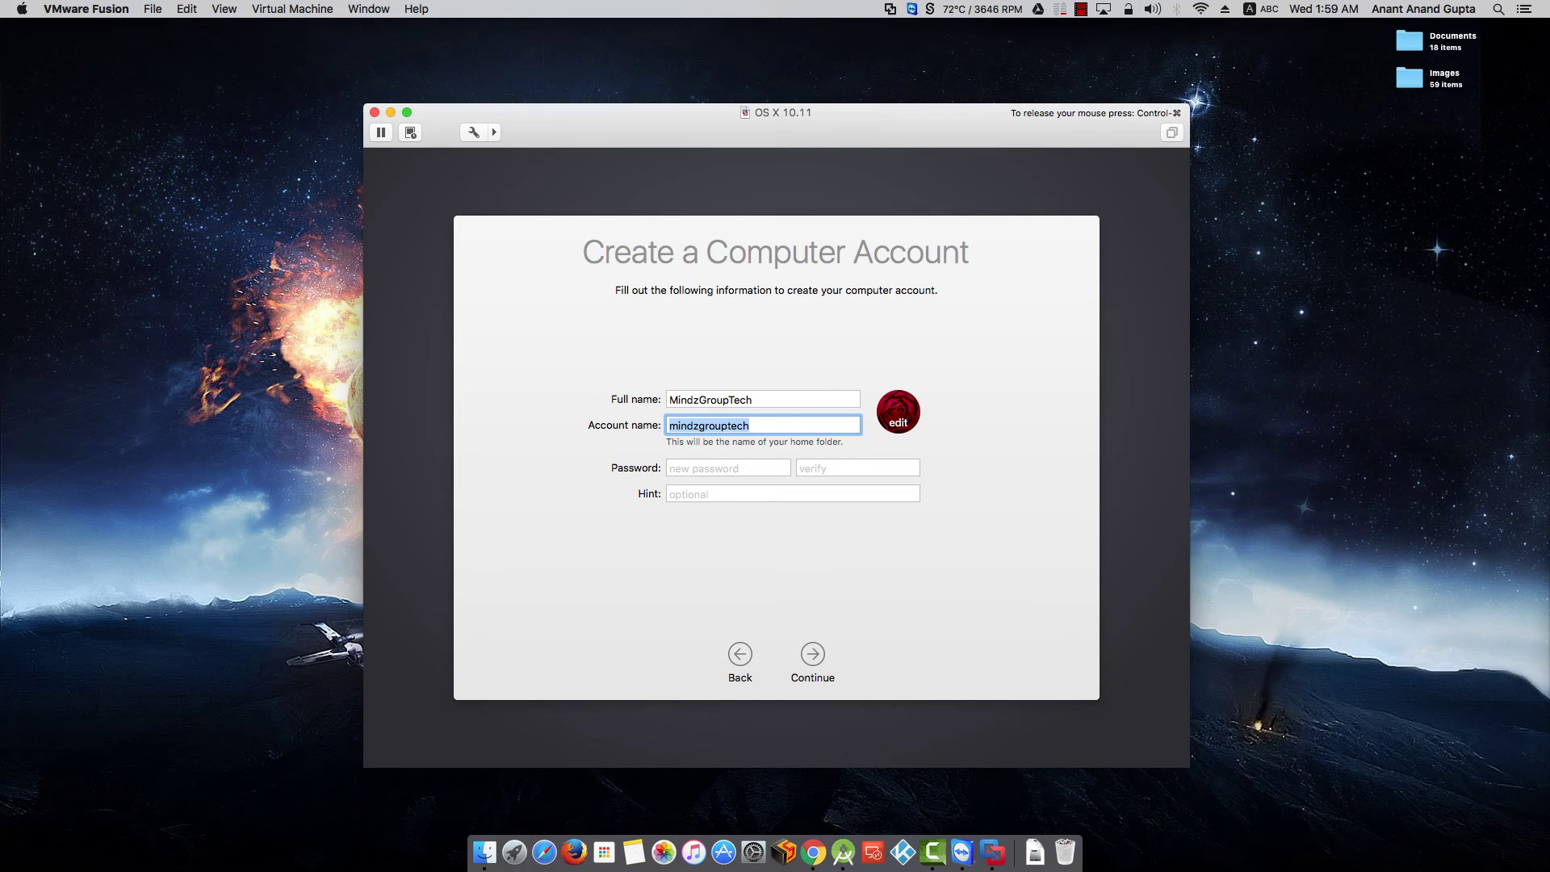
key("Tab")
- Set and verify the account password, add a password hint, and create the account
key("Tab")
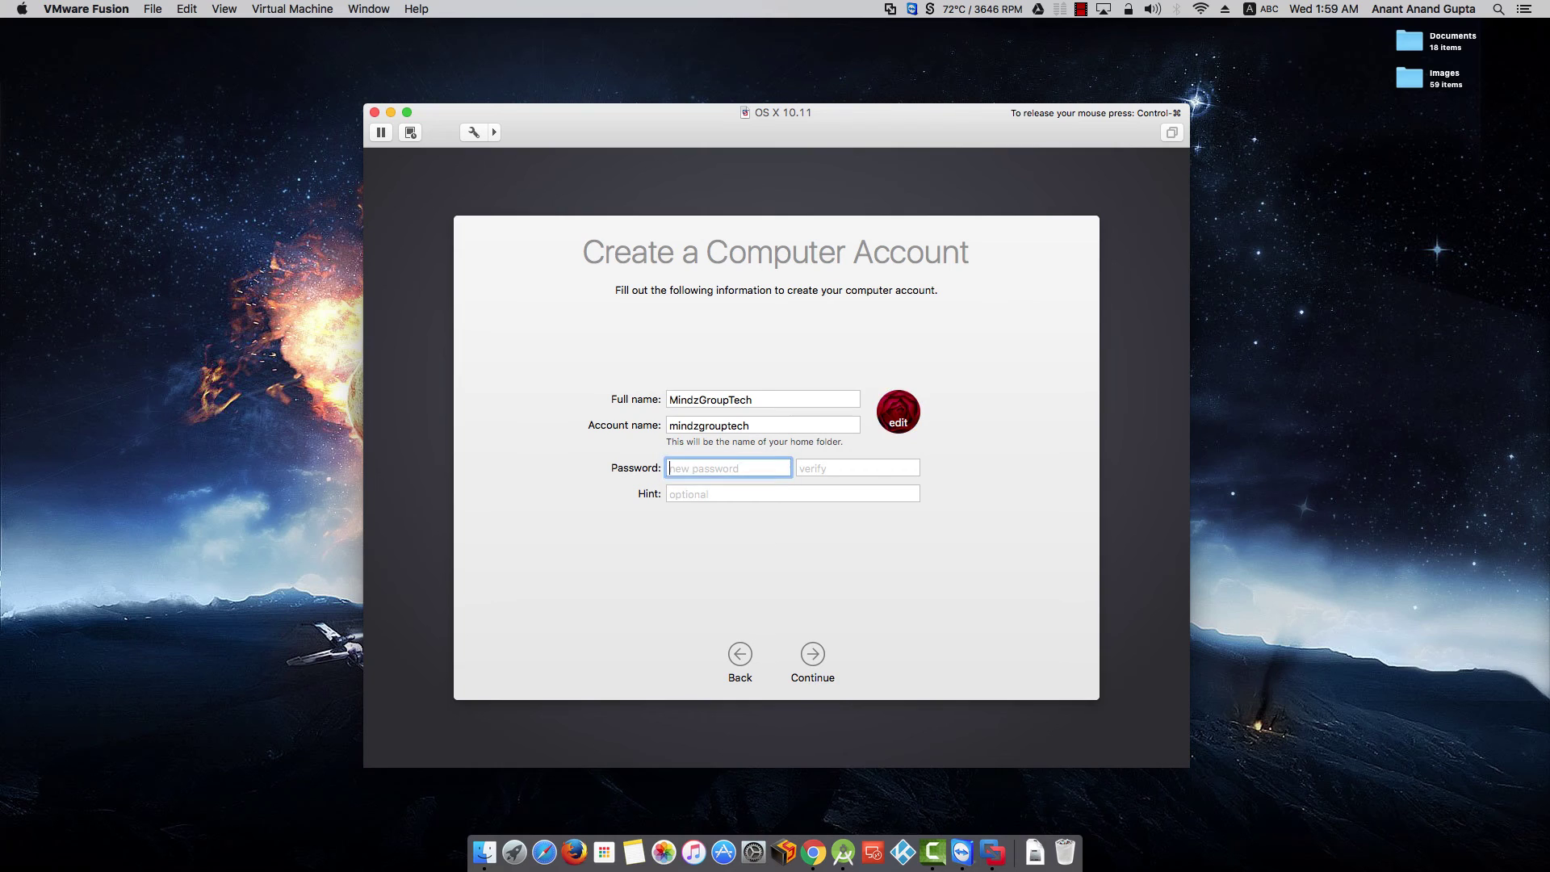
type("1234")
key("BackSpace")
key("BackSpace")
key("BackSpace")
type("12345678")
key("Tab")
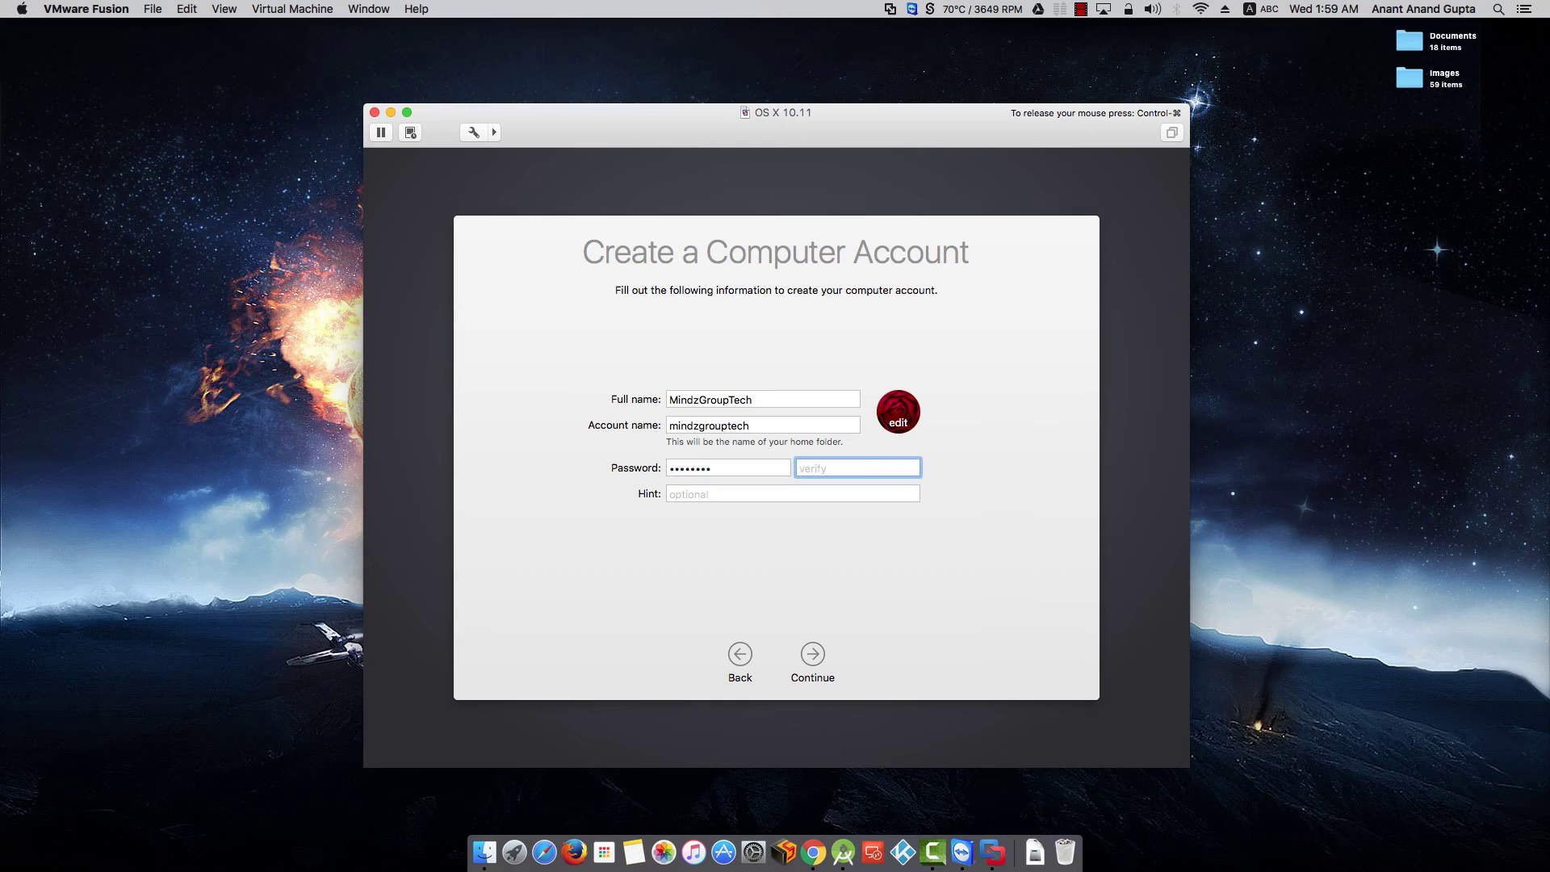
type("12345678")
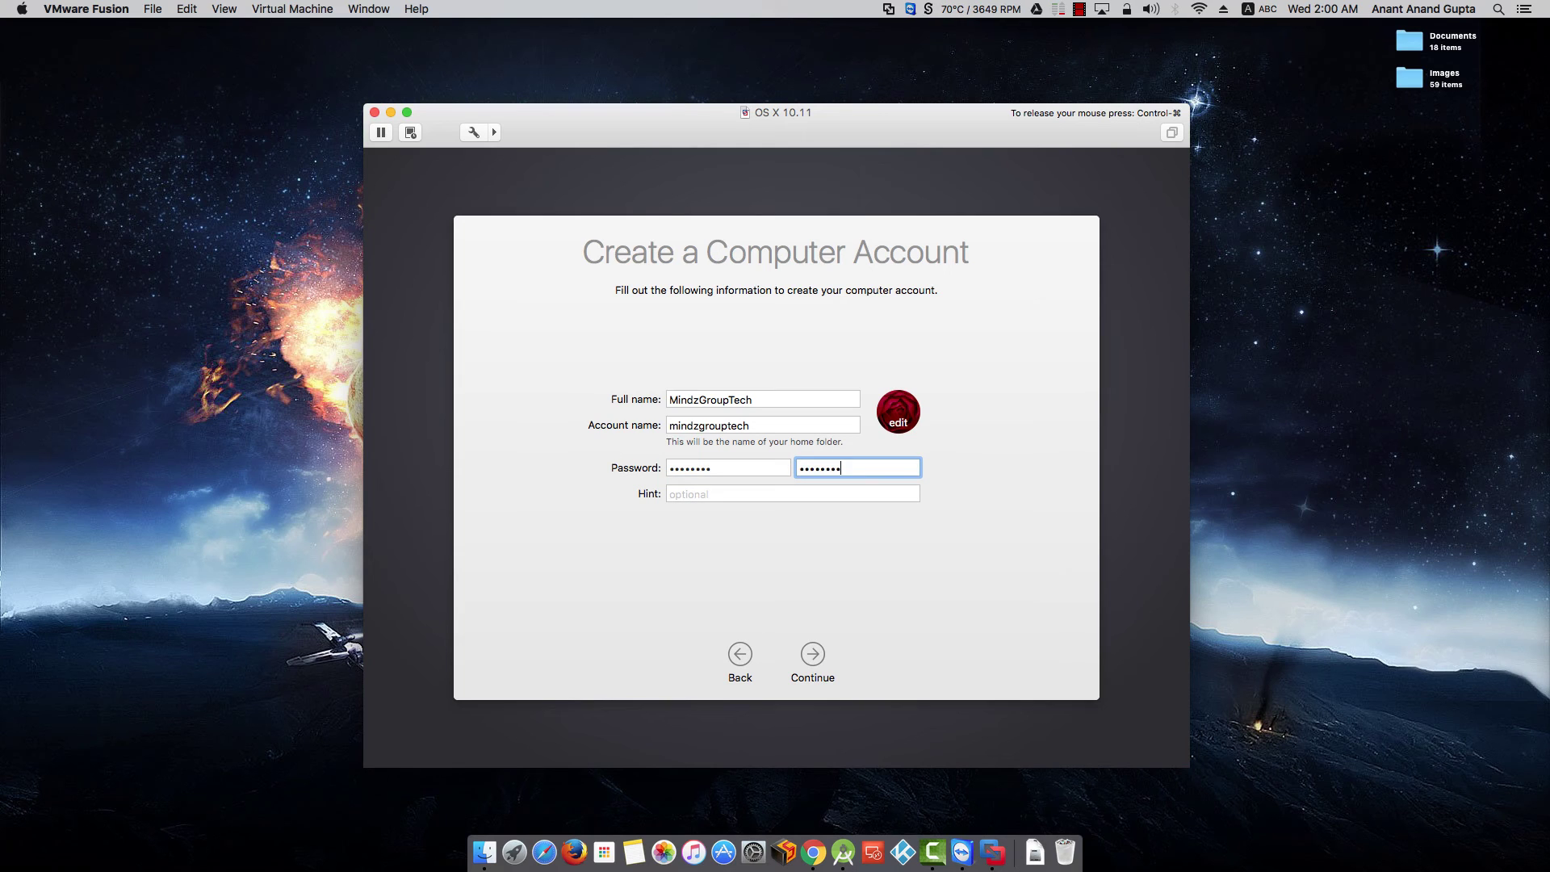
key("Tab")
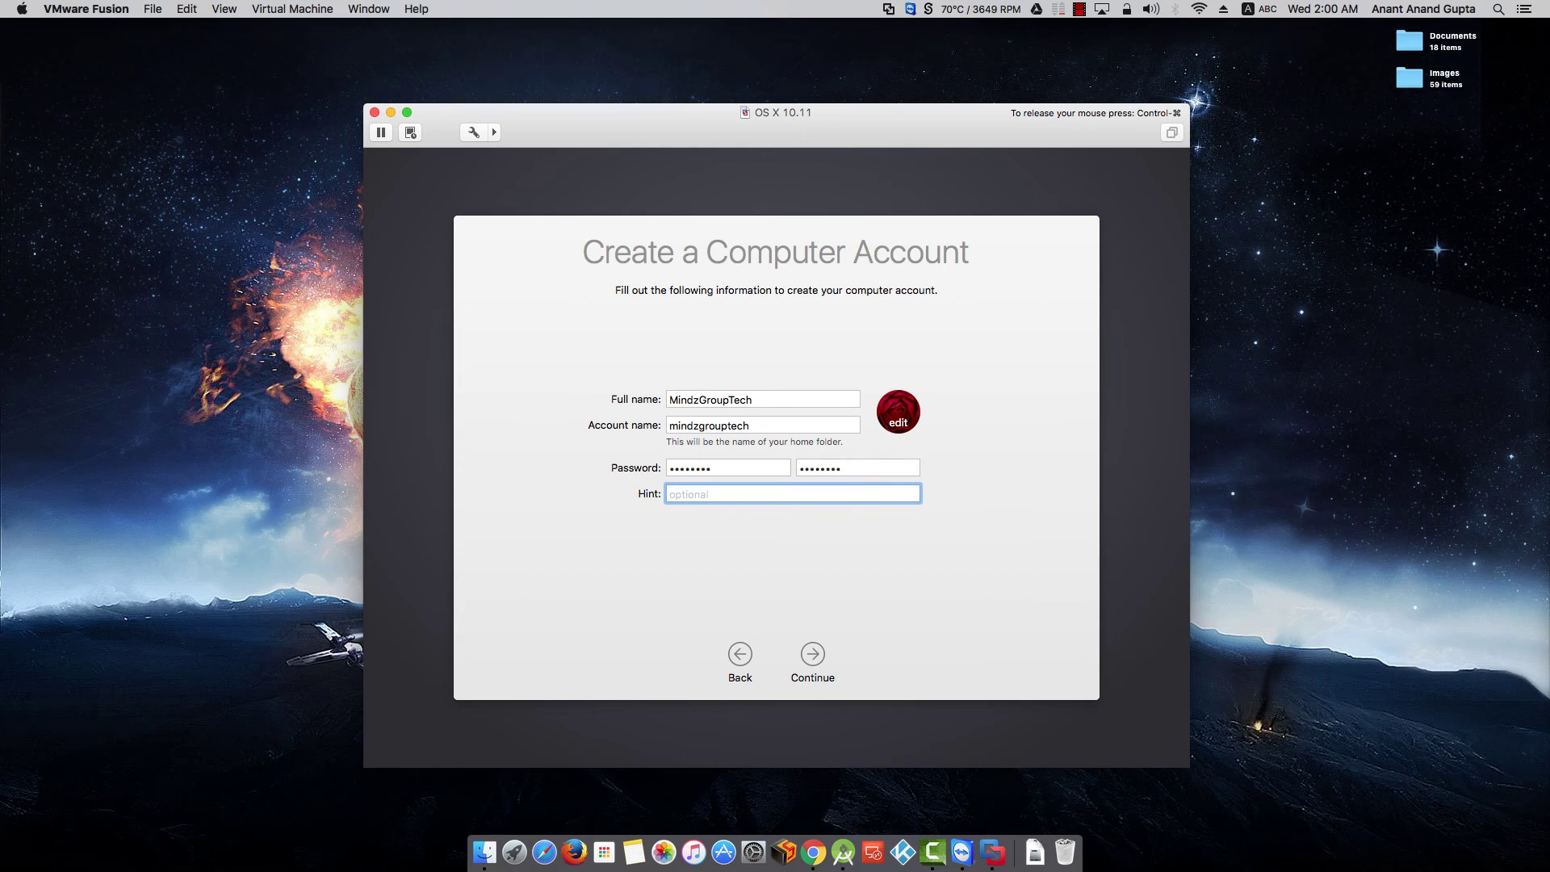
type("usual")
key("Tab")
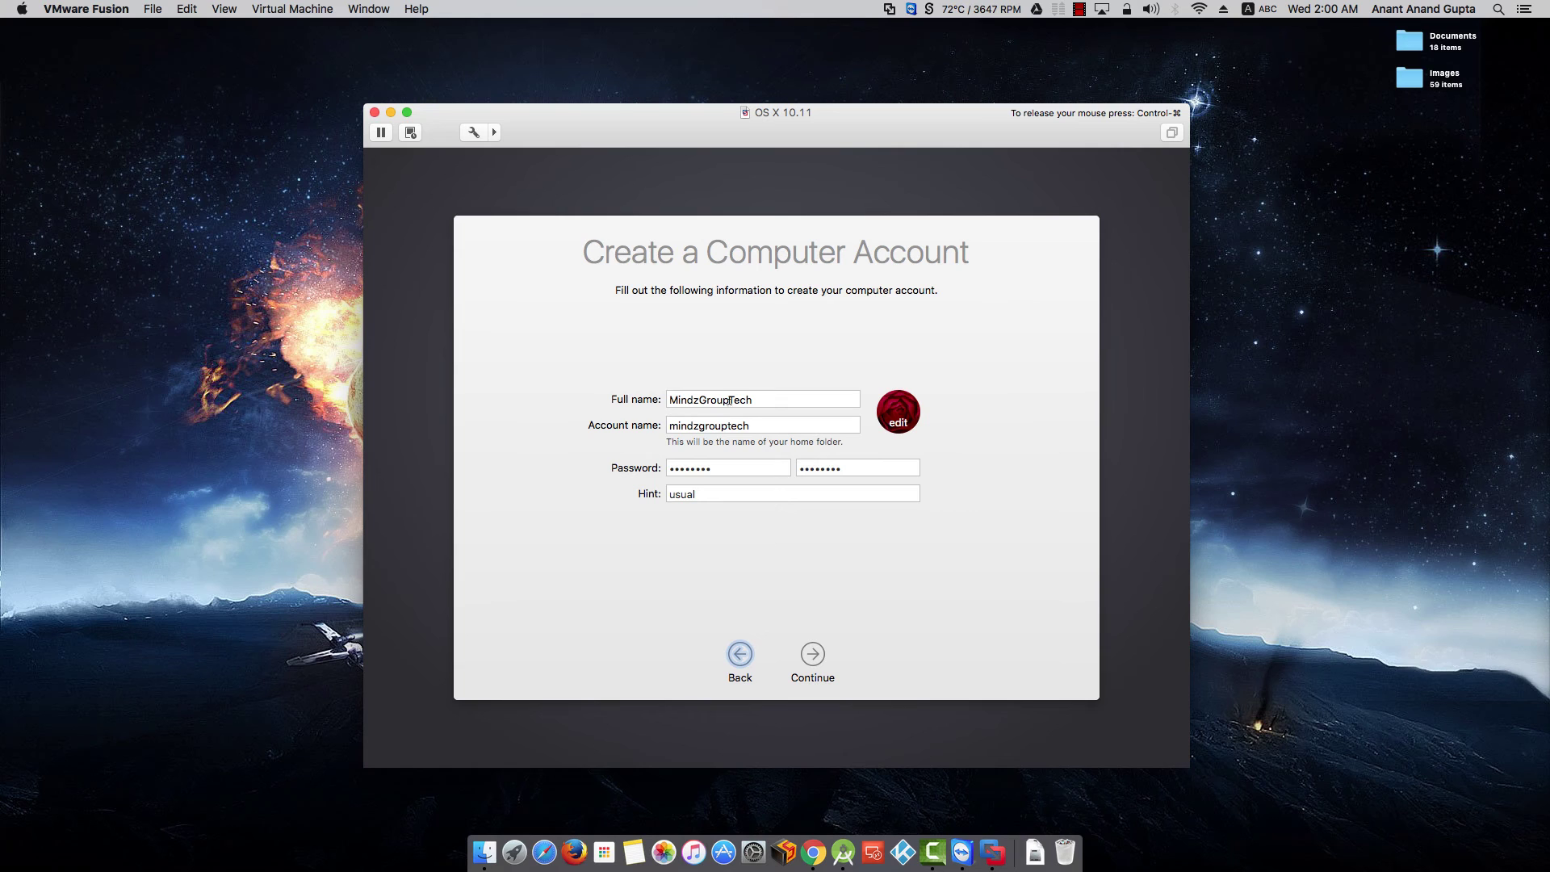
left_click(815, 655)
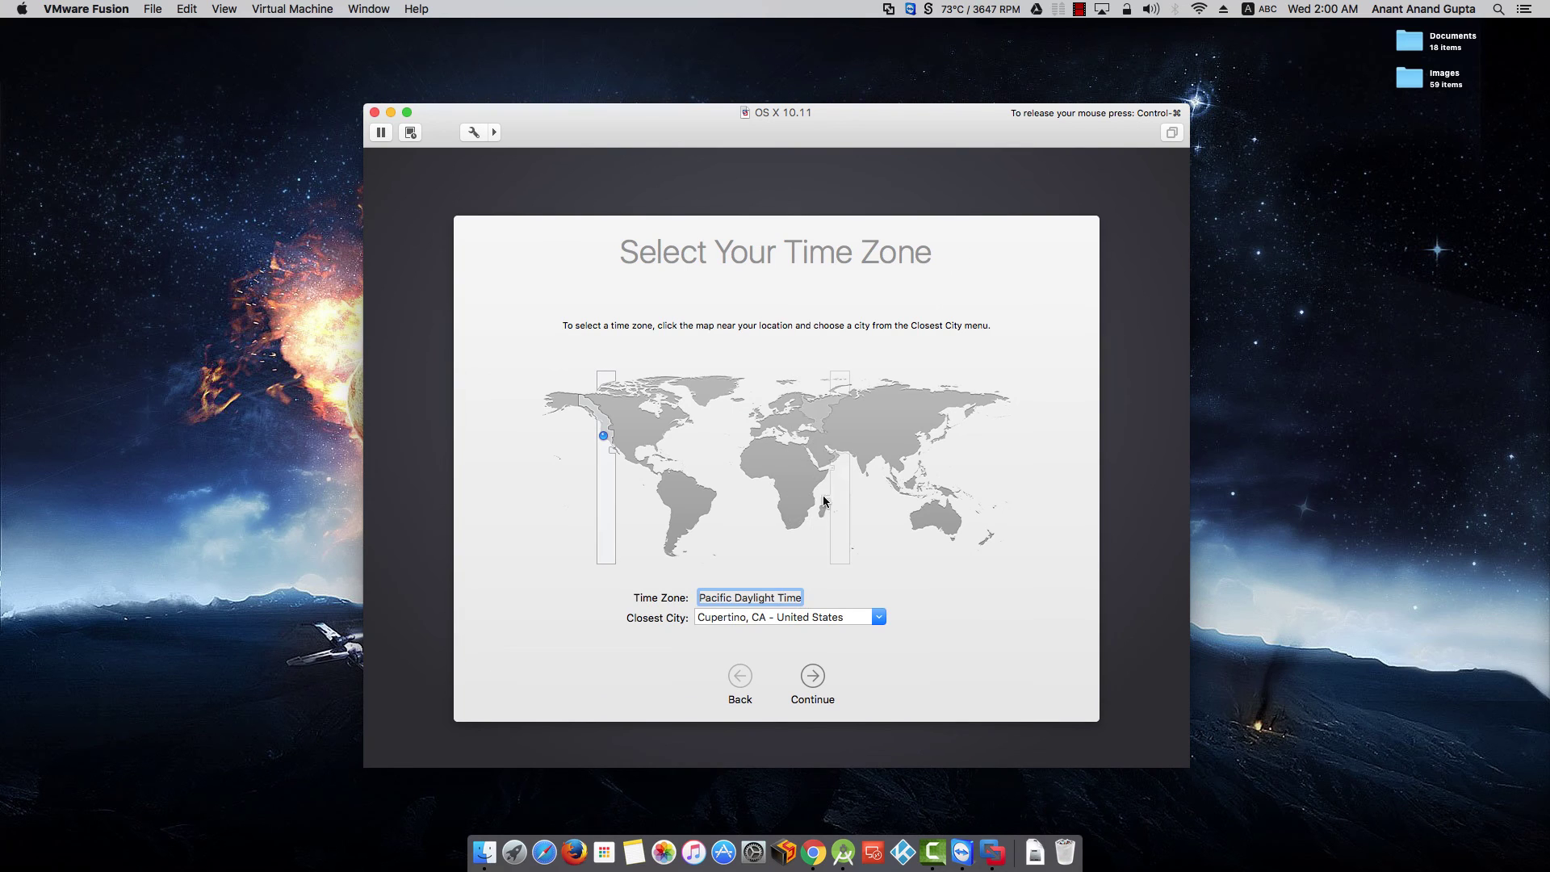
- Pick India on the time zone map until the closest city is Bangalore
left_click(864, 459)
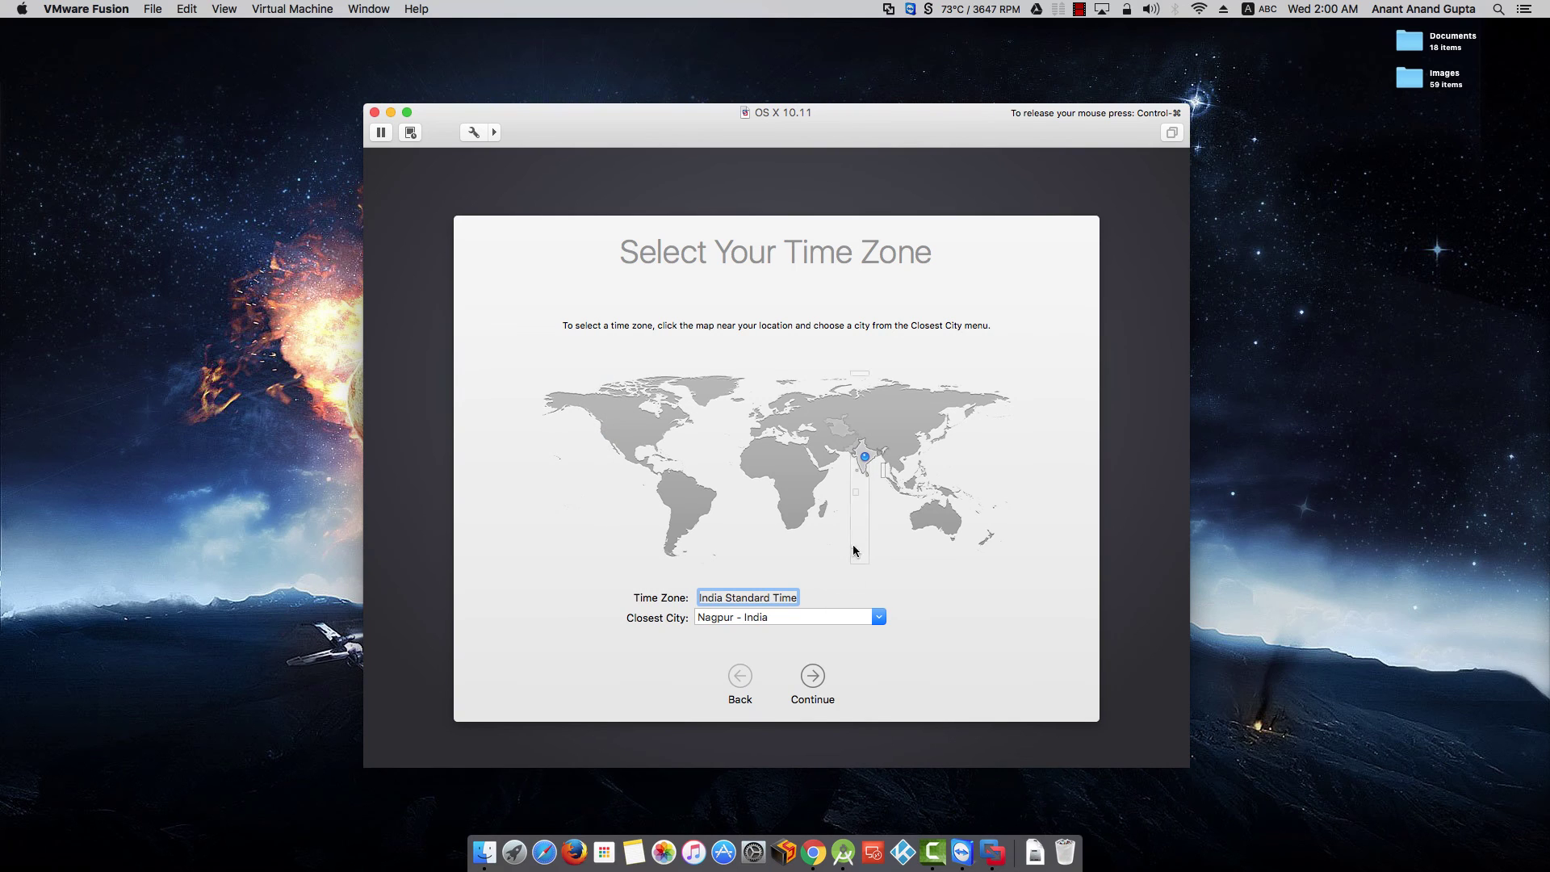
left_click(863, 465)
left_click(862, 463)
left_click(862, 470)
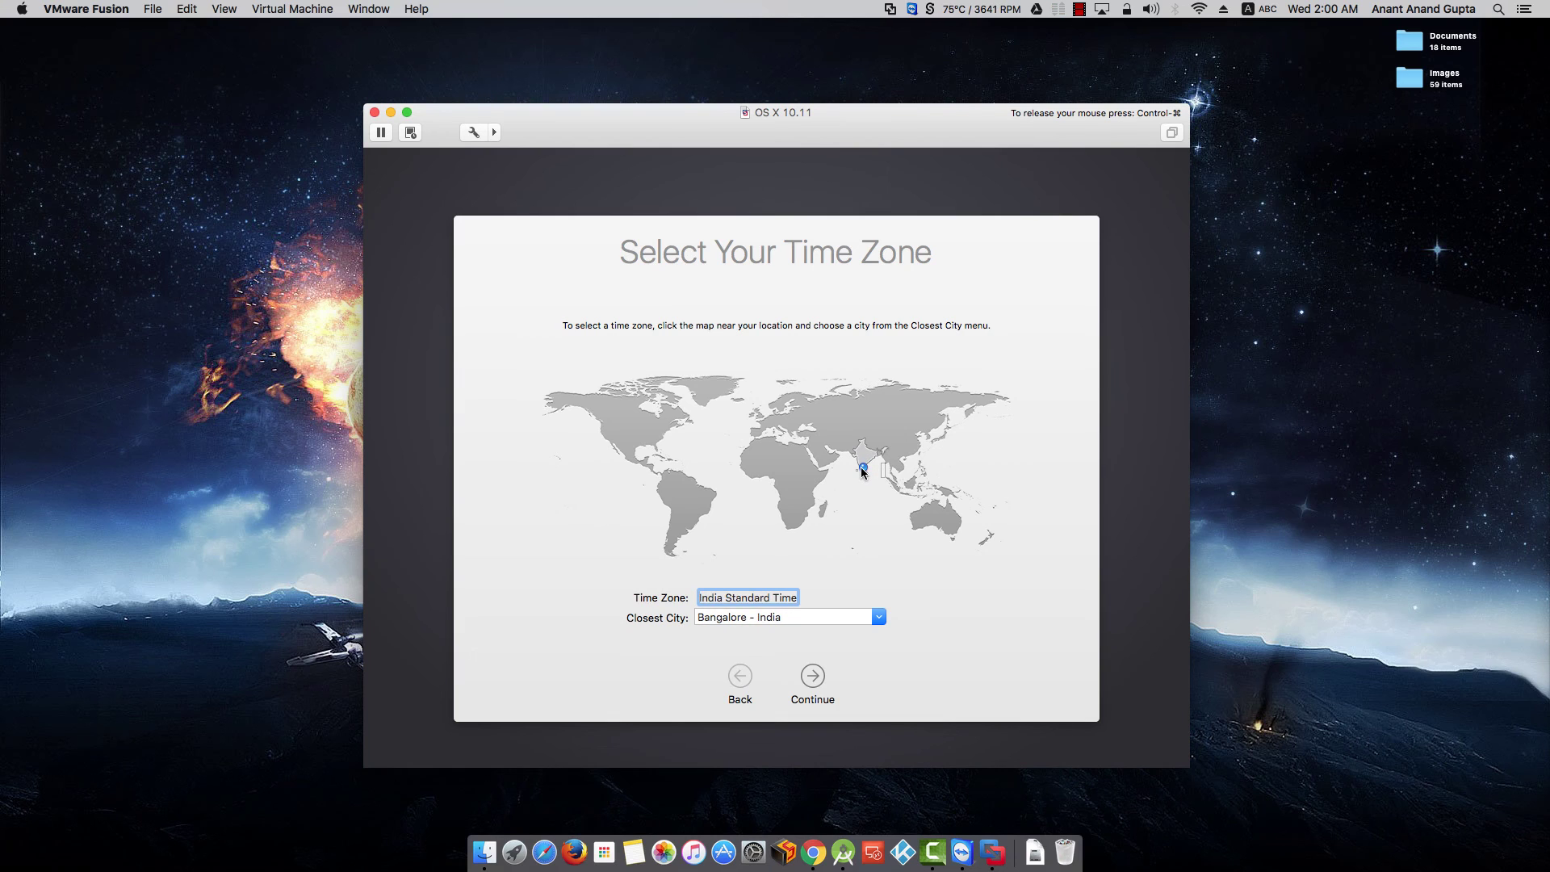
- Accept the India time zone and opt out of sending diagnostics and usage data
left_click(813, 675)
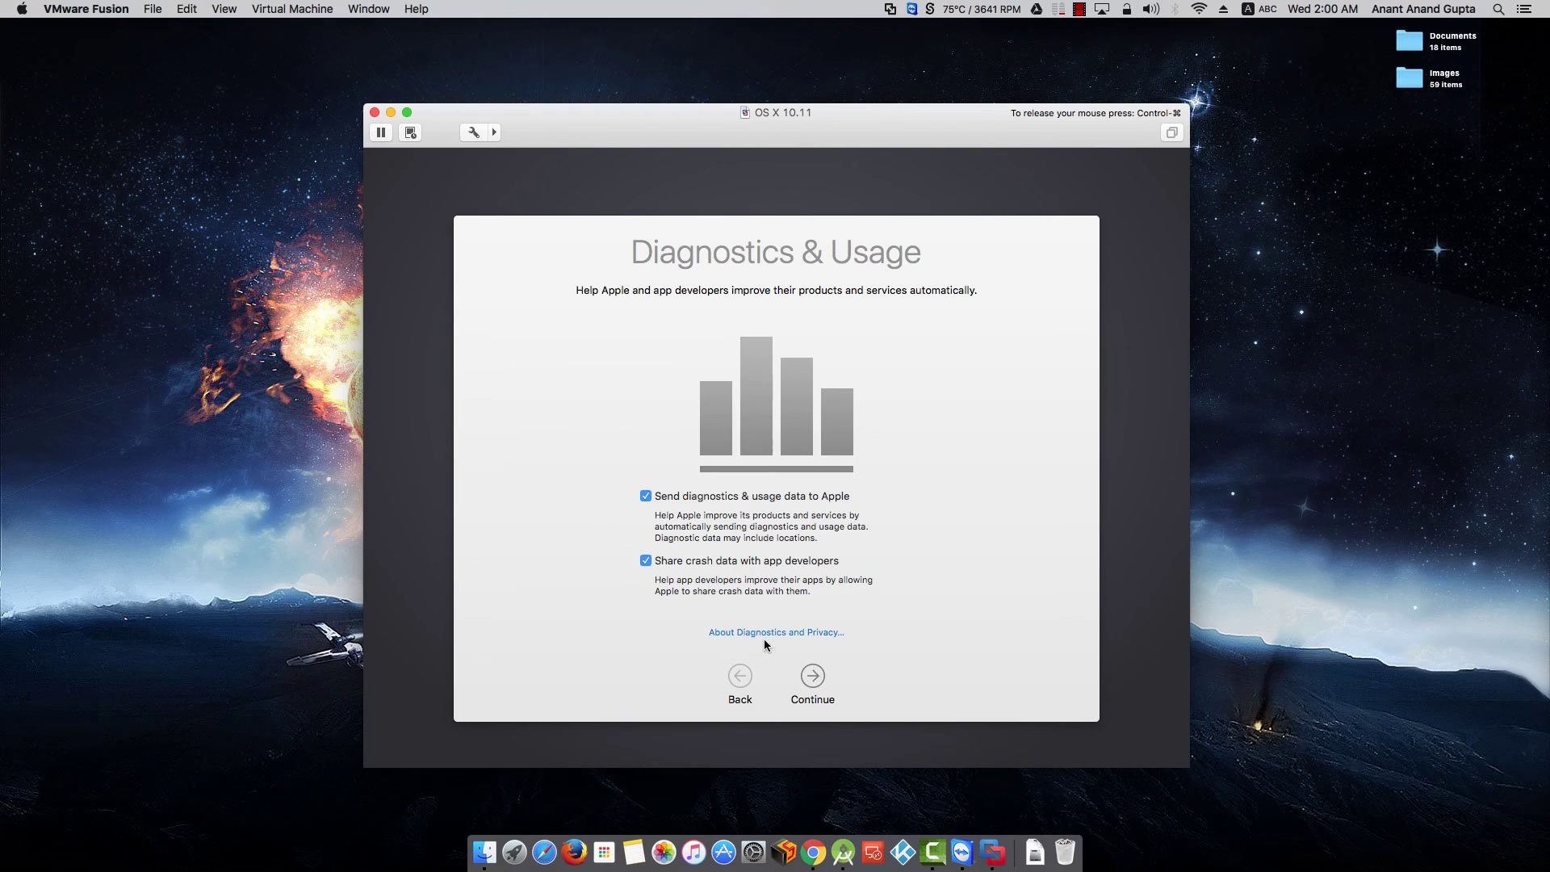
left_click(646, 496)
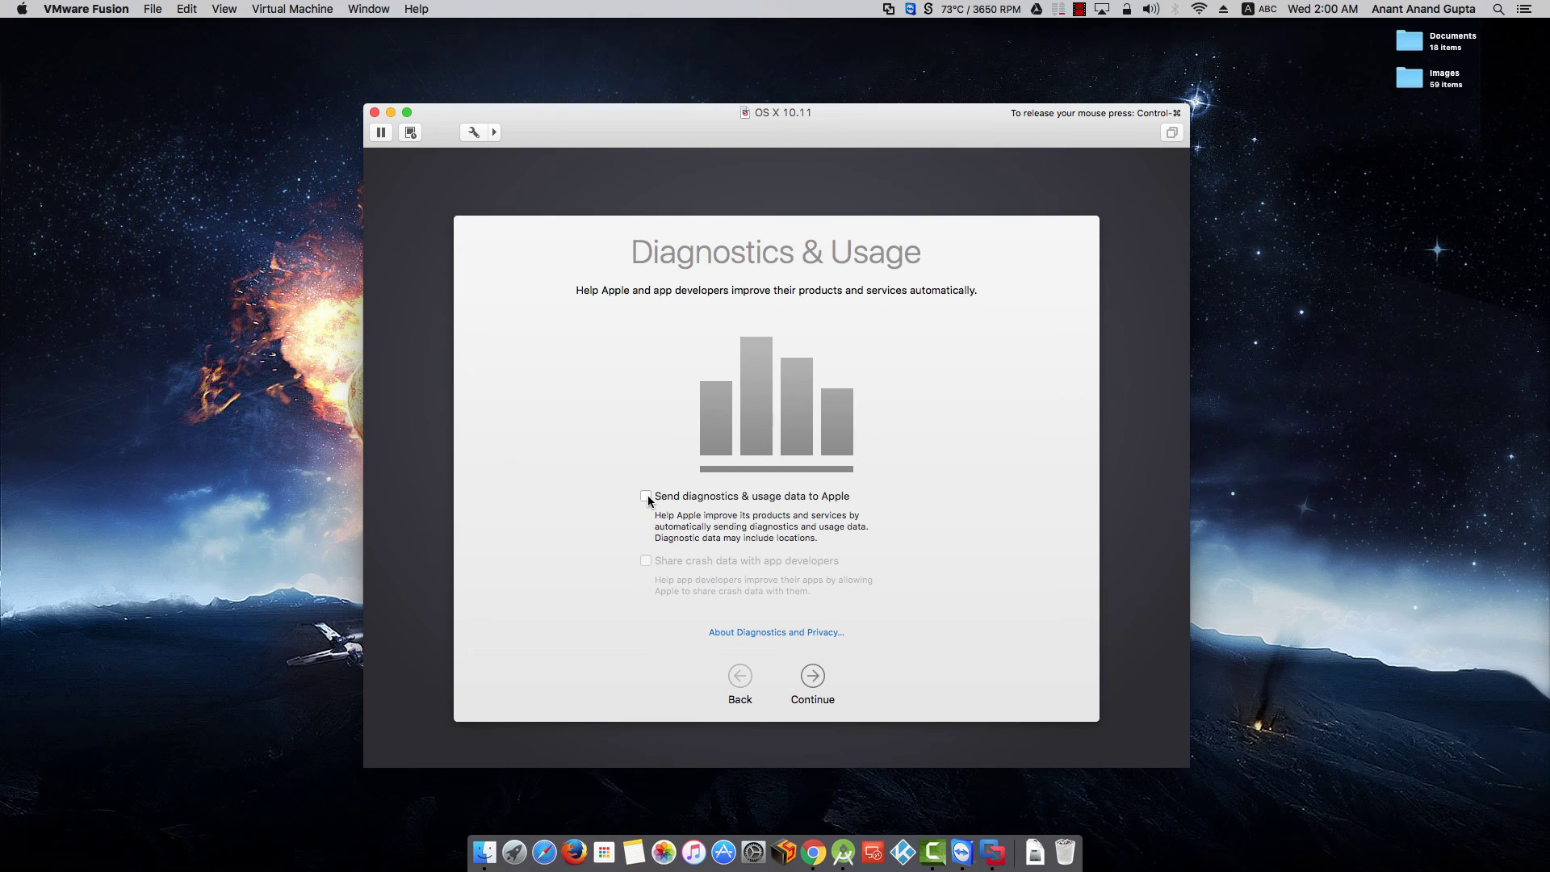
left_click(811, 675)
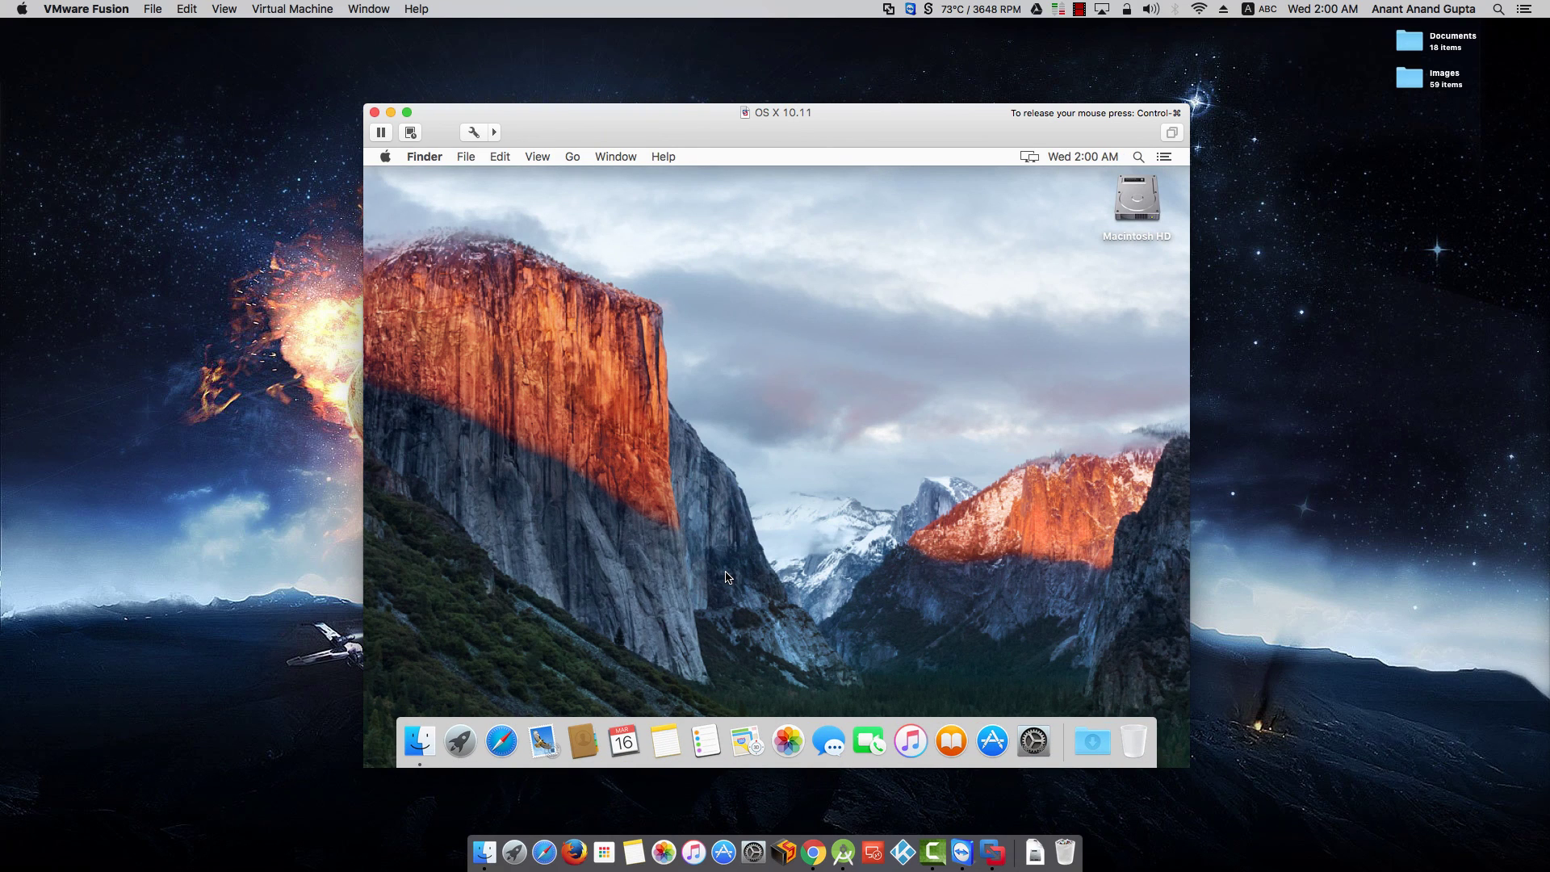
left_click(386, 158)
left_click(401, 182)
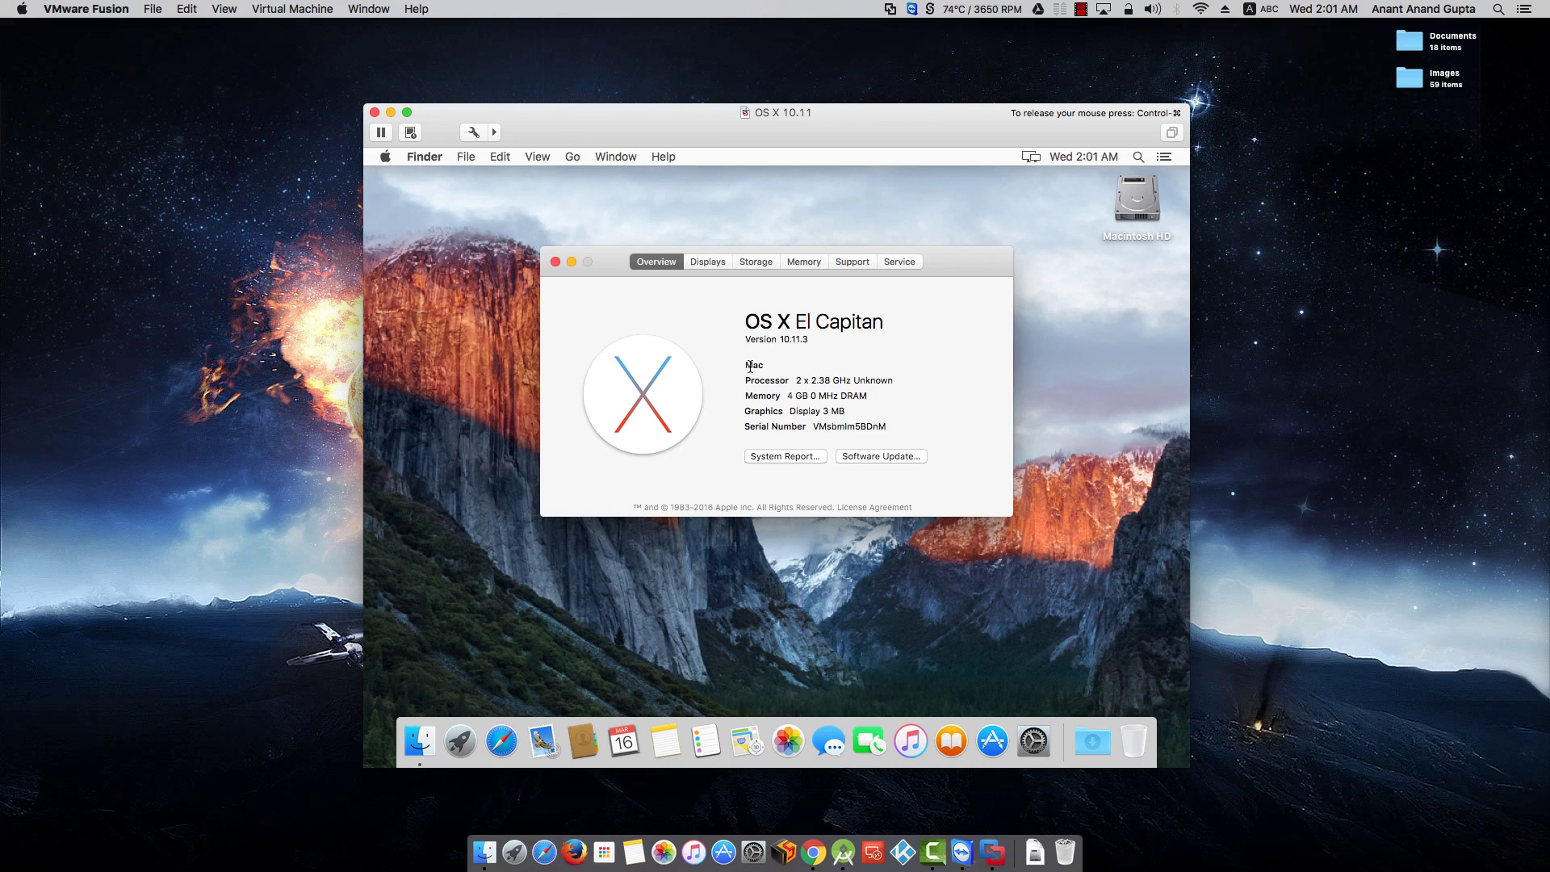
left_click_drag(749, 367, 895, 426)
left_click(740, 262)
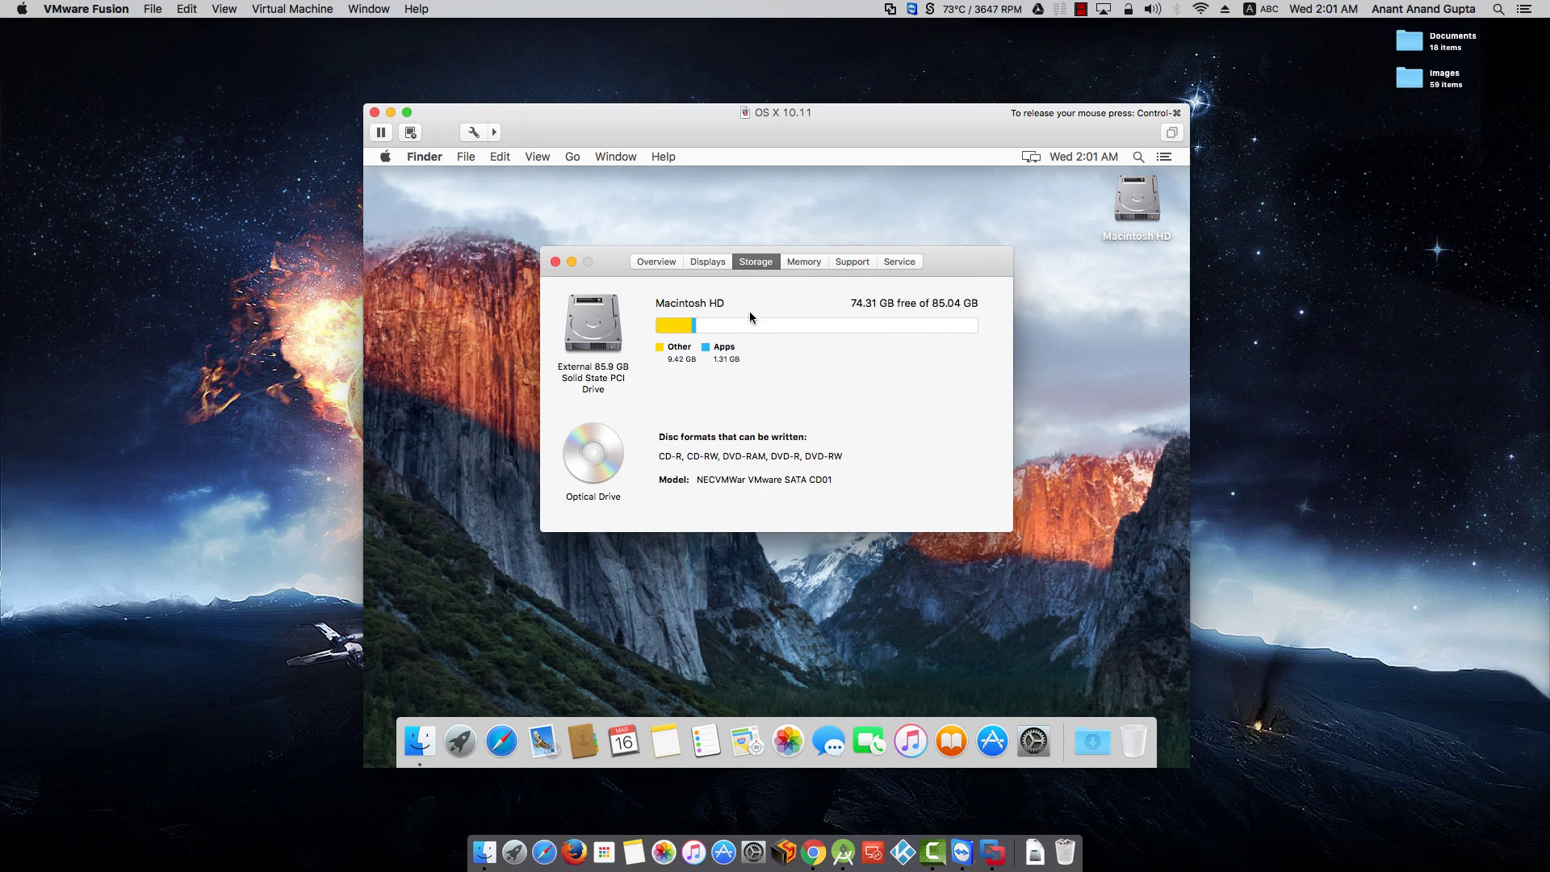
left_click(801, 264)
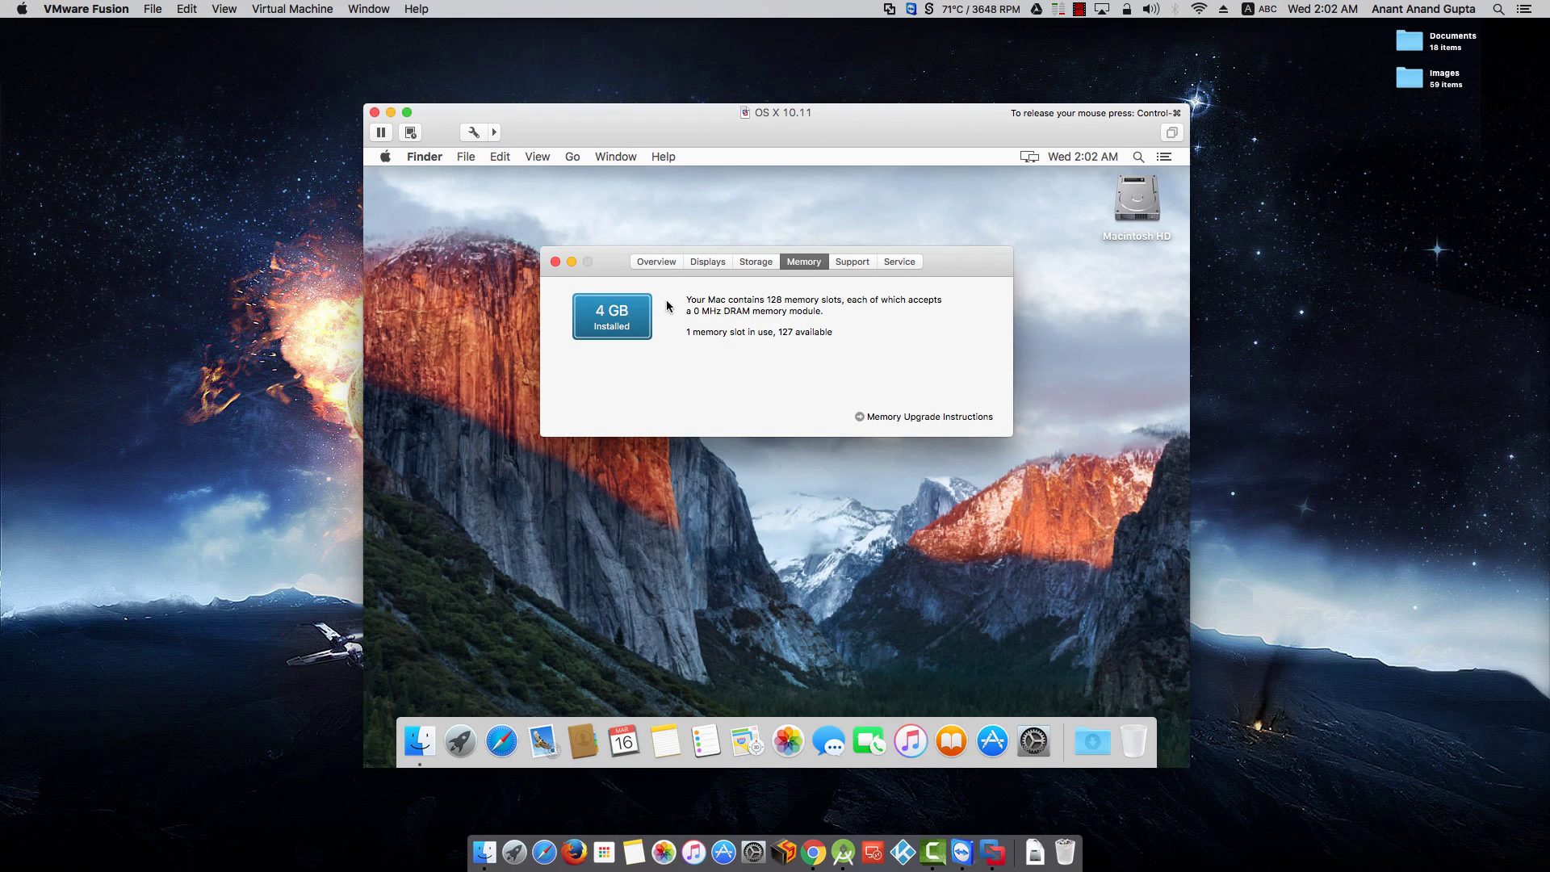
left_click(555, 262)
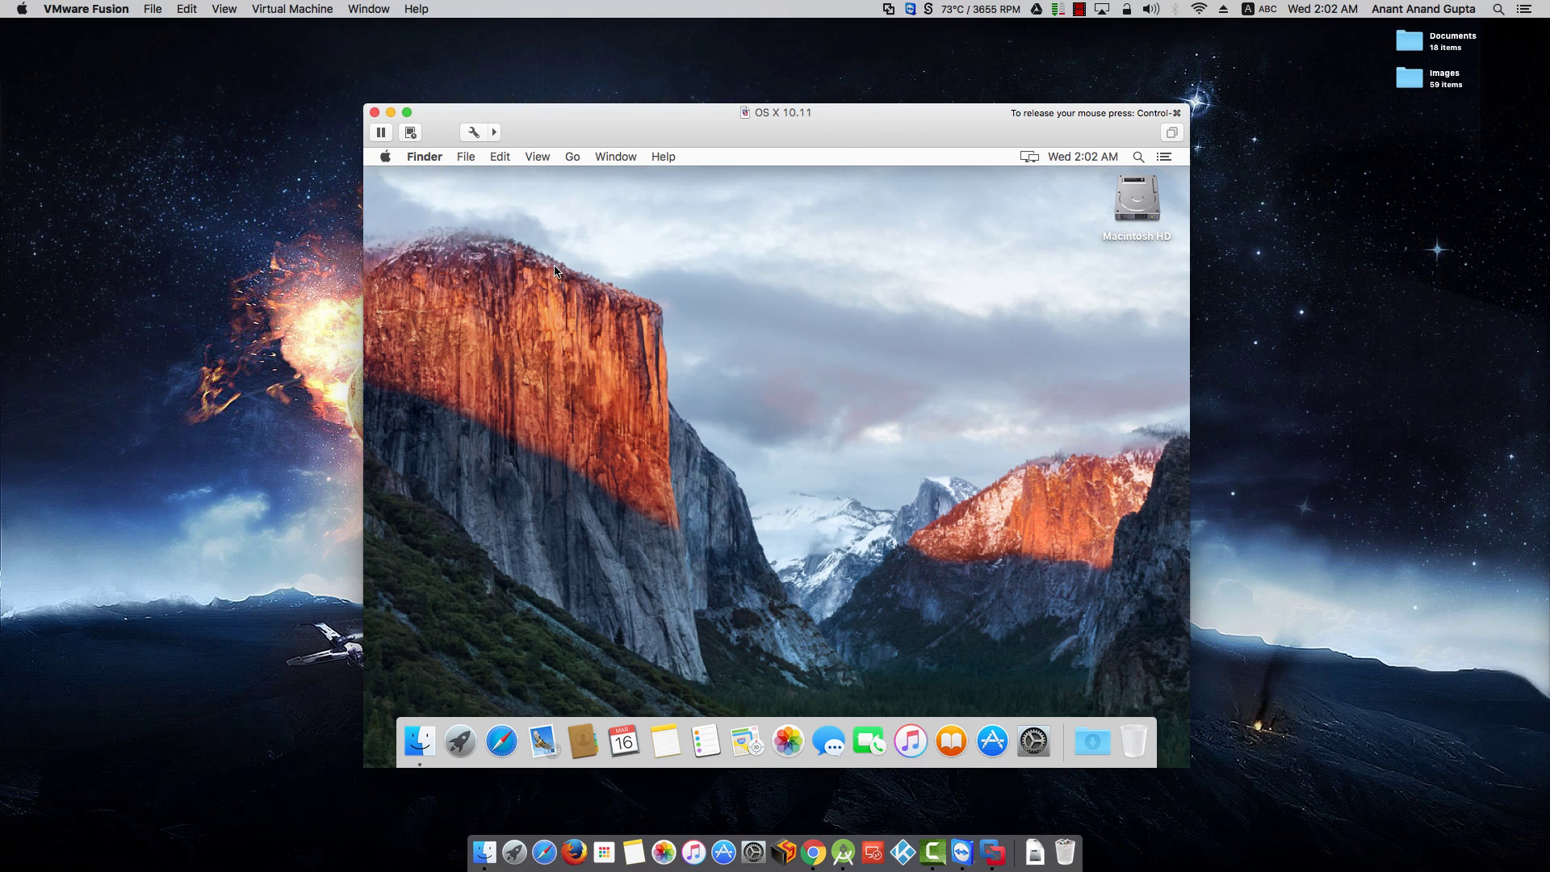